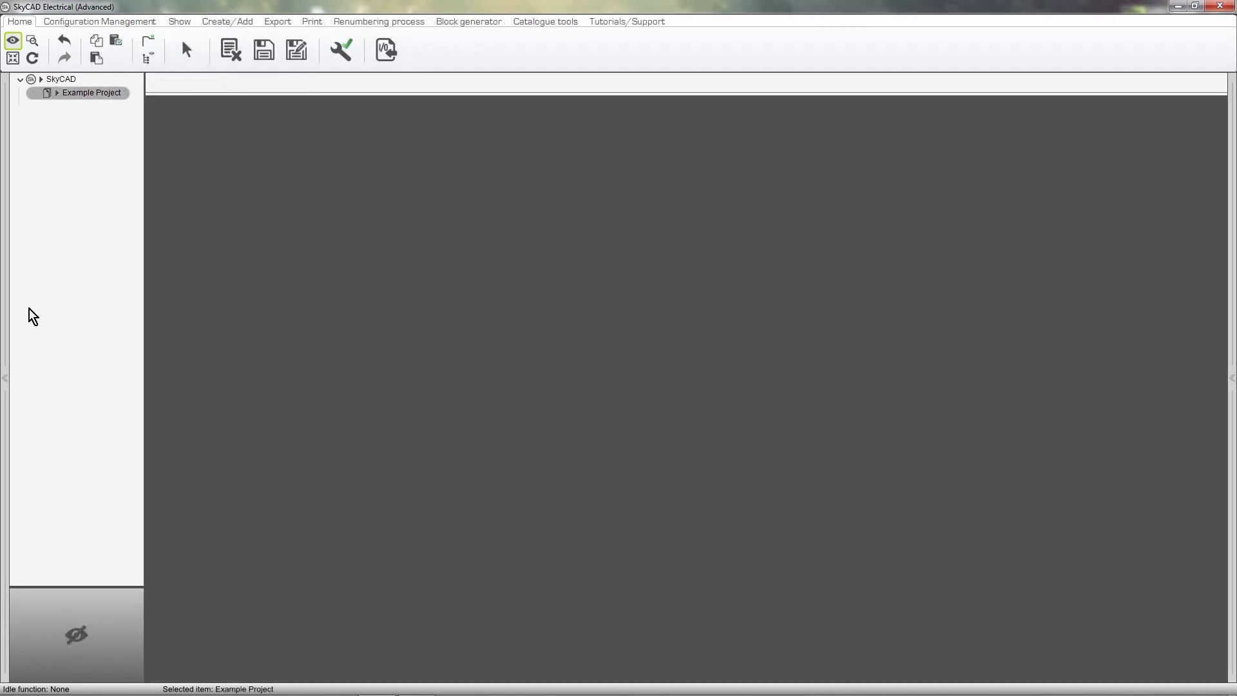
Step: Add a new ISO A4 sheet to Example Project from the Create/Add tab
click(242, 20)
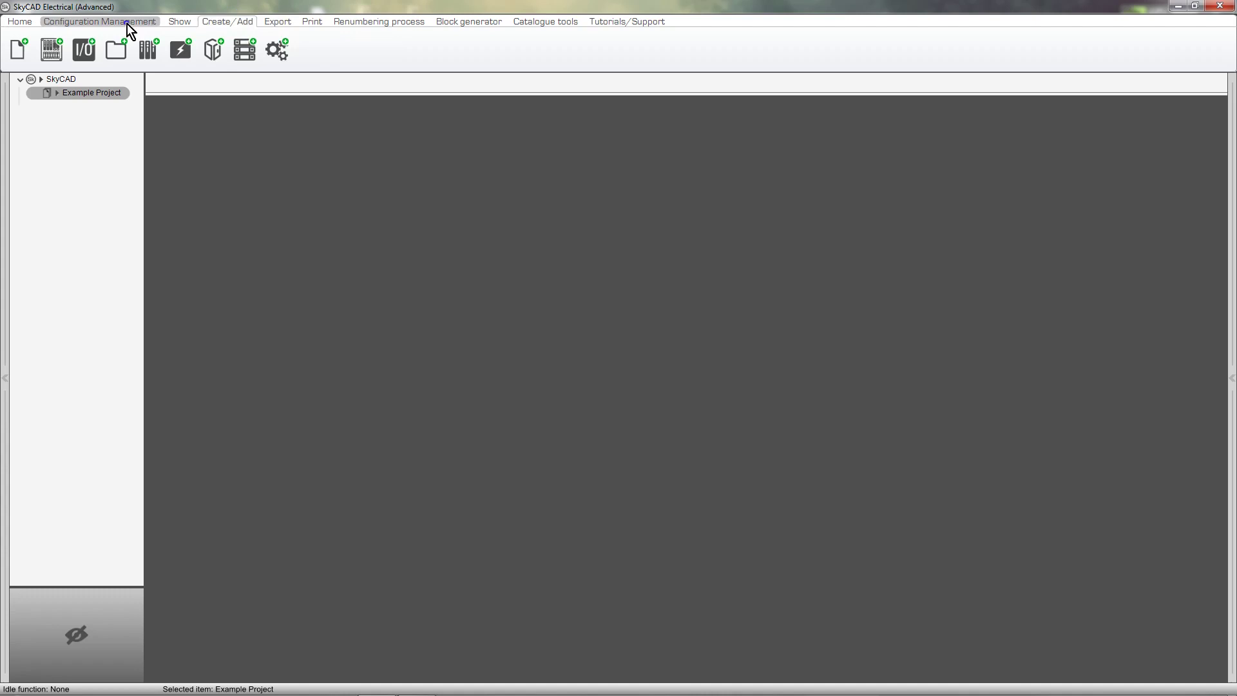
click(14, 52)
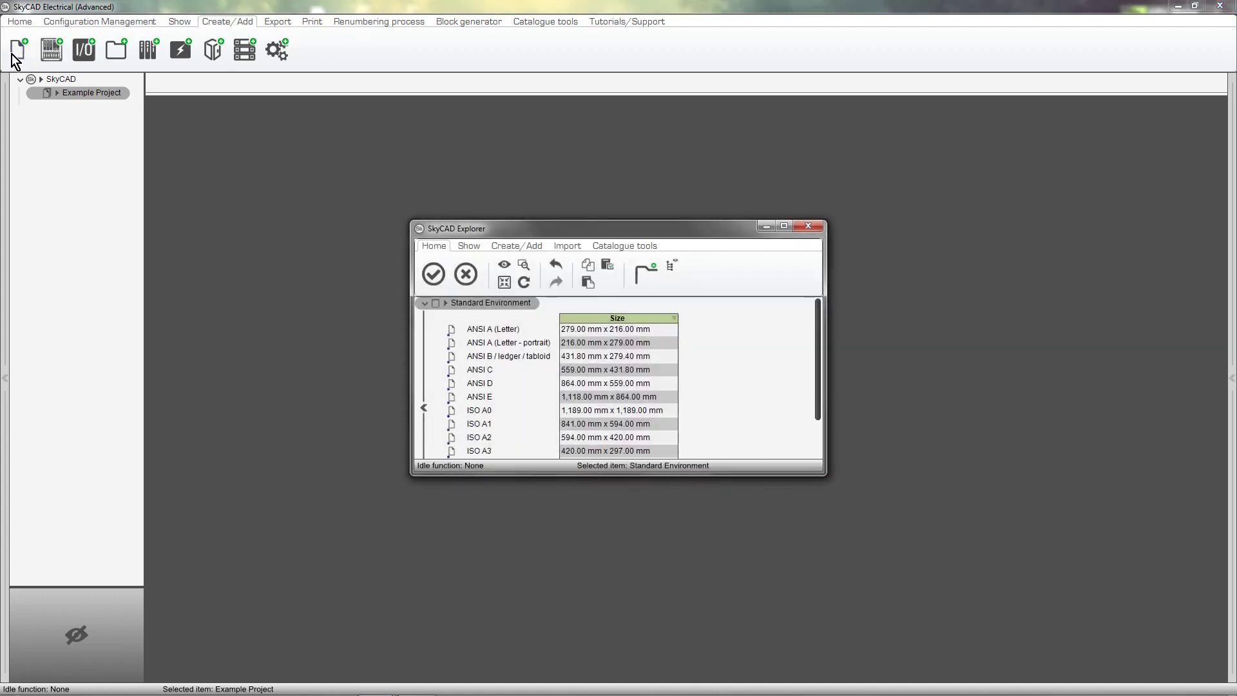
scroll(473, 428, down, 1)
click(489, 415)
click(438, 282)
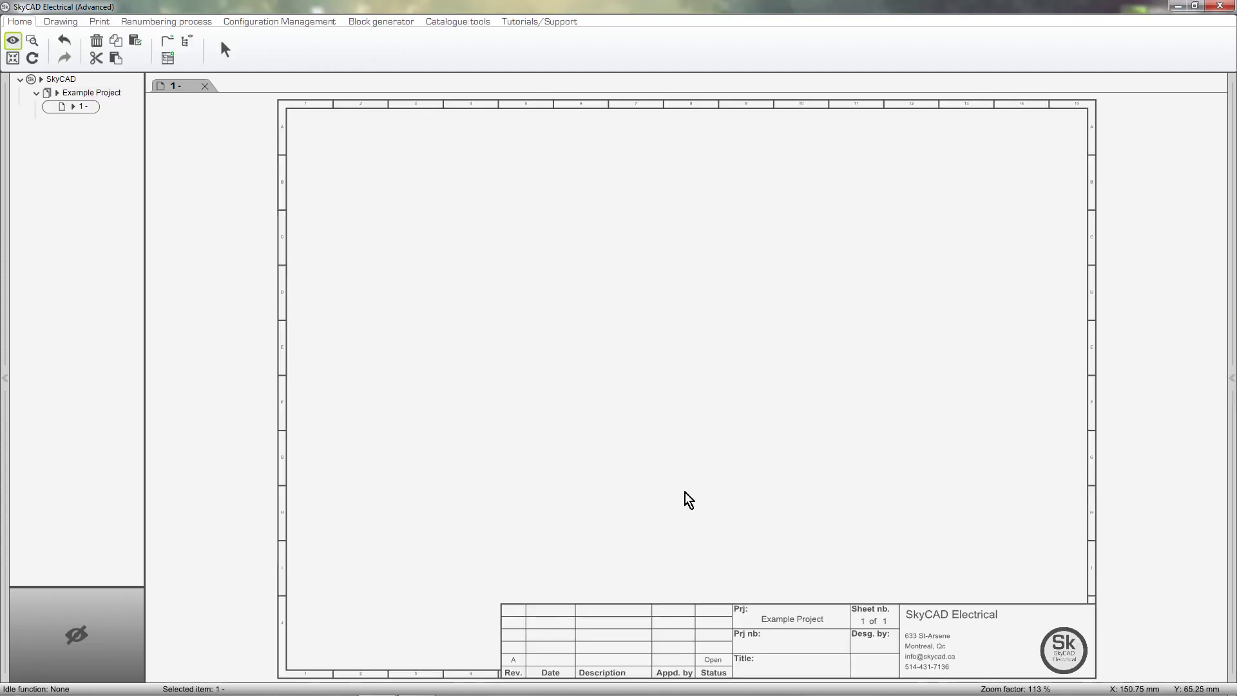
click(966, 641)
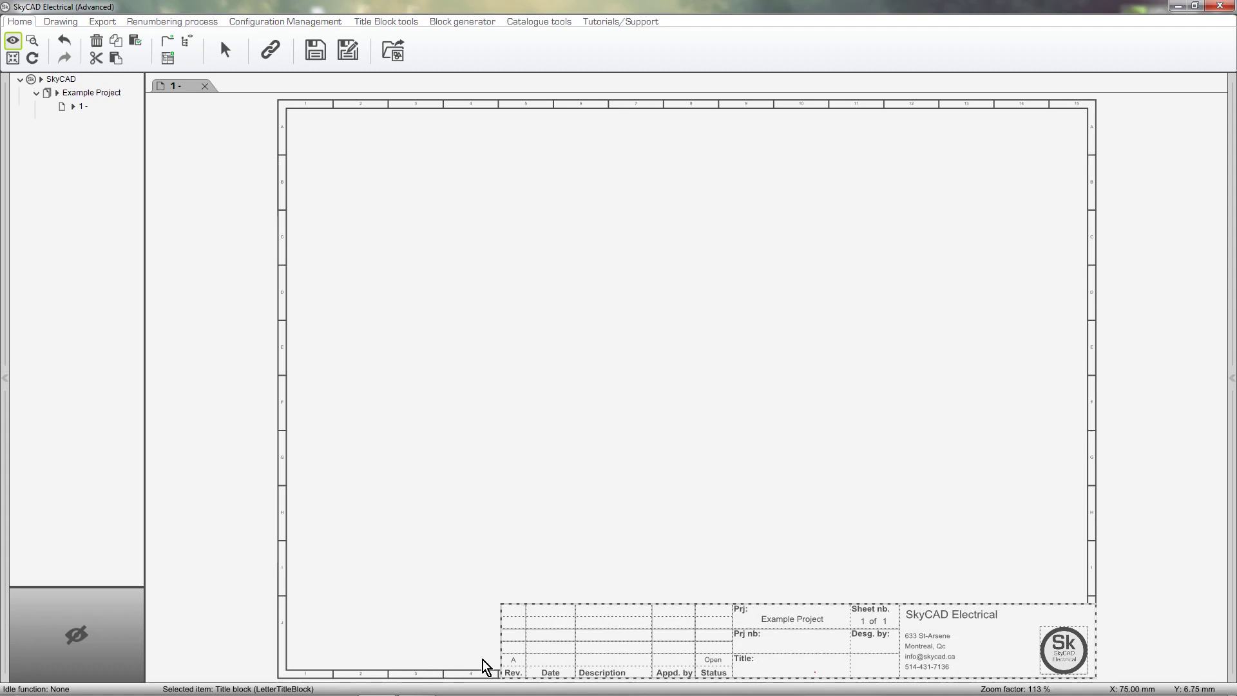
scroll(794, 673, up, 3)
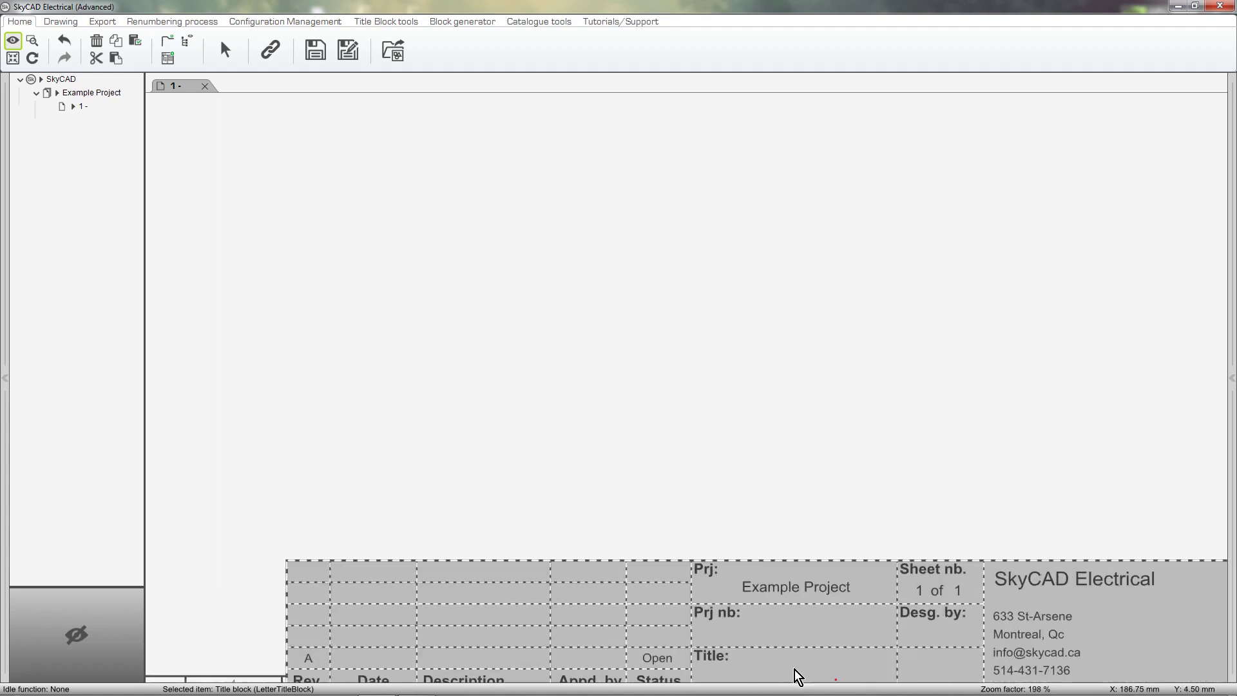
middle_drag(797, 676, 739, 434)
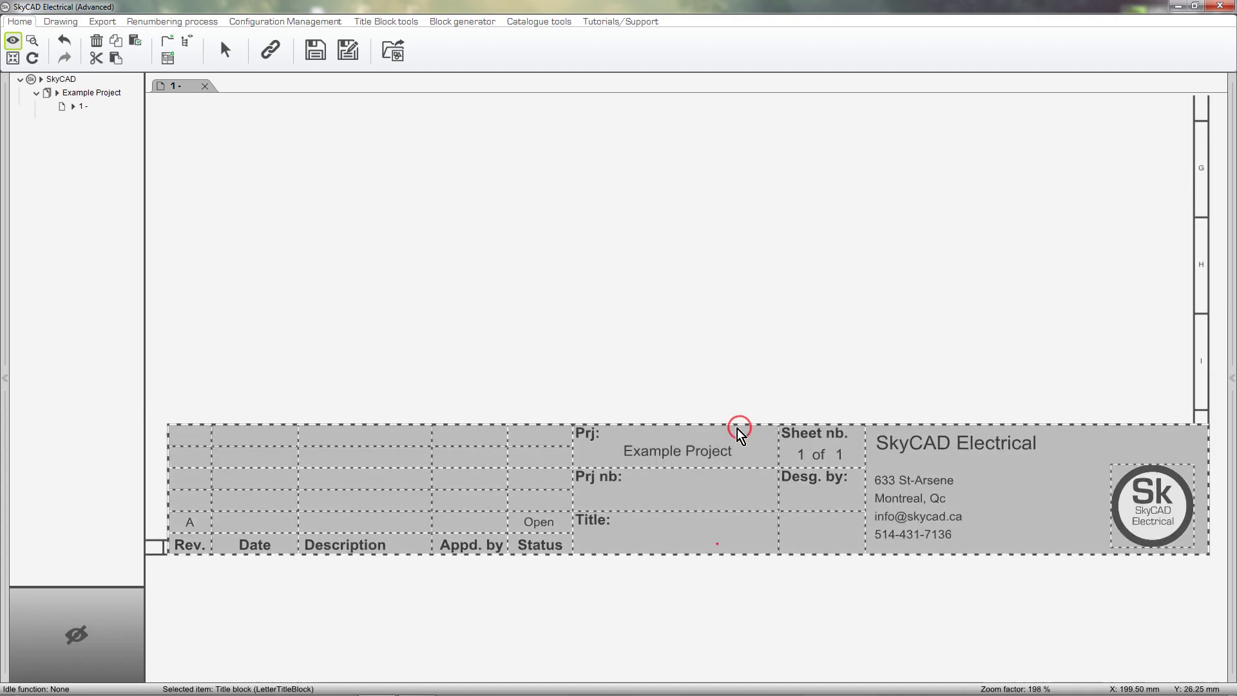
click(737, 358)
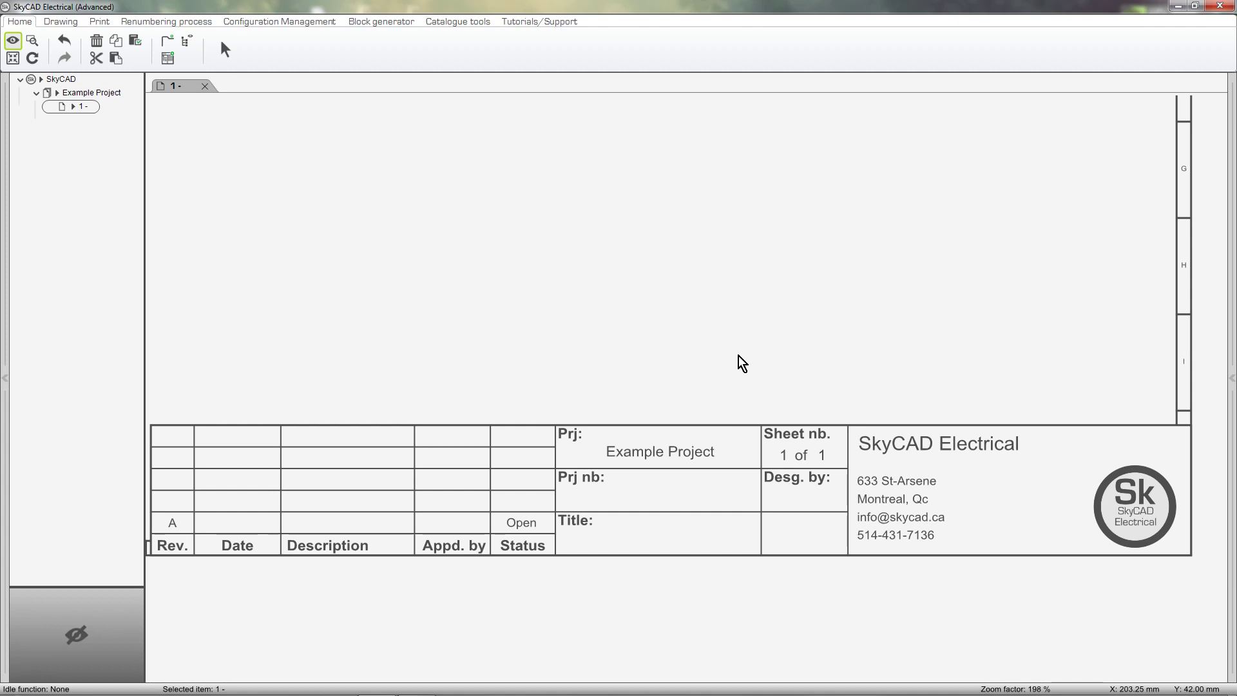
click(568, 435)
click(591, 488)
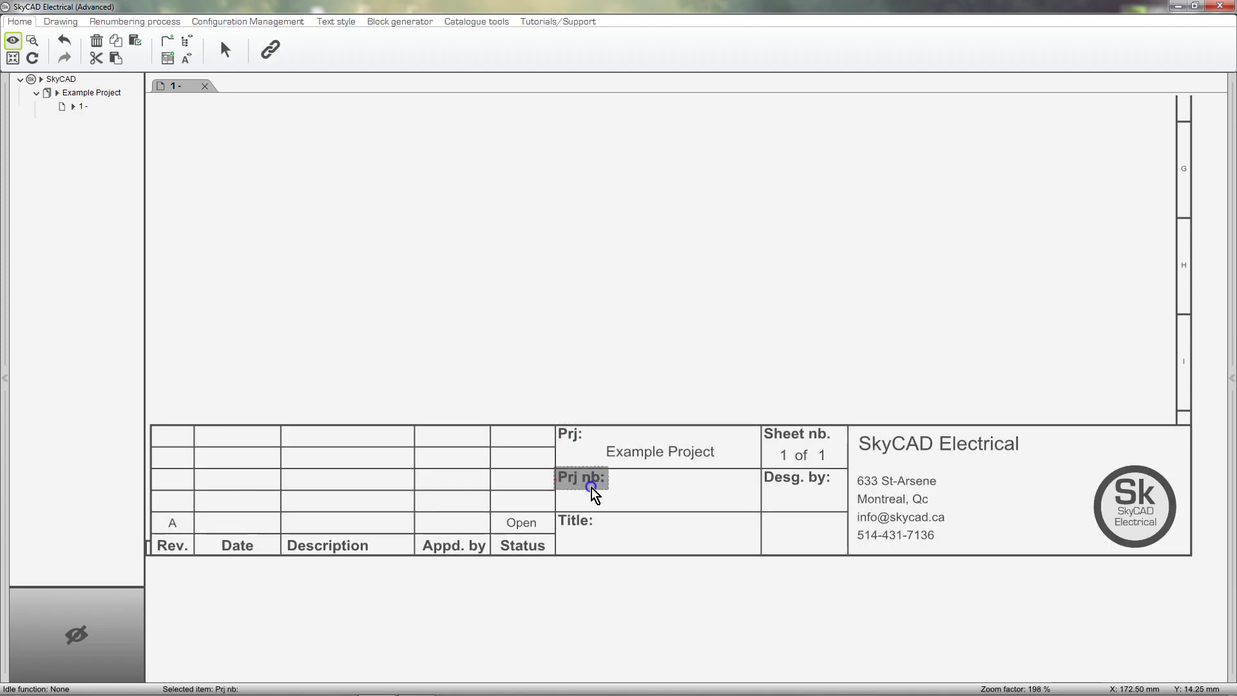
click(588, 521)
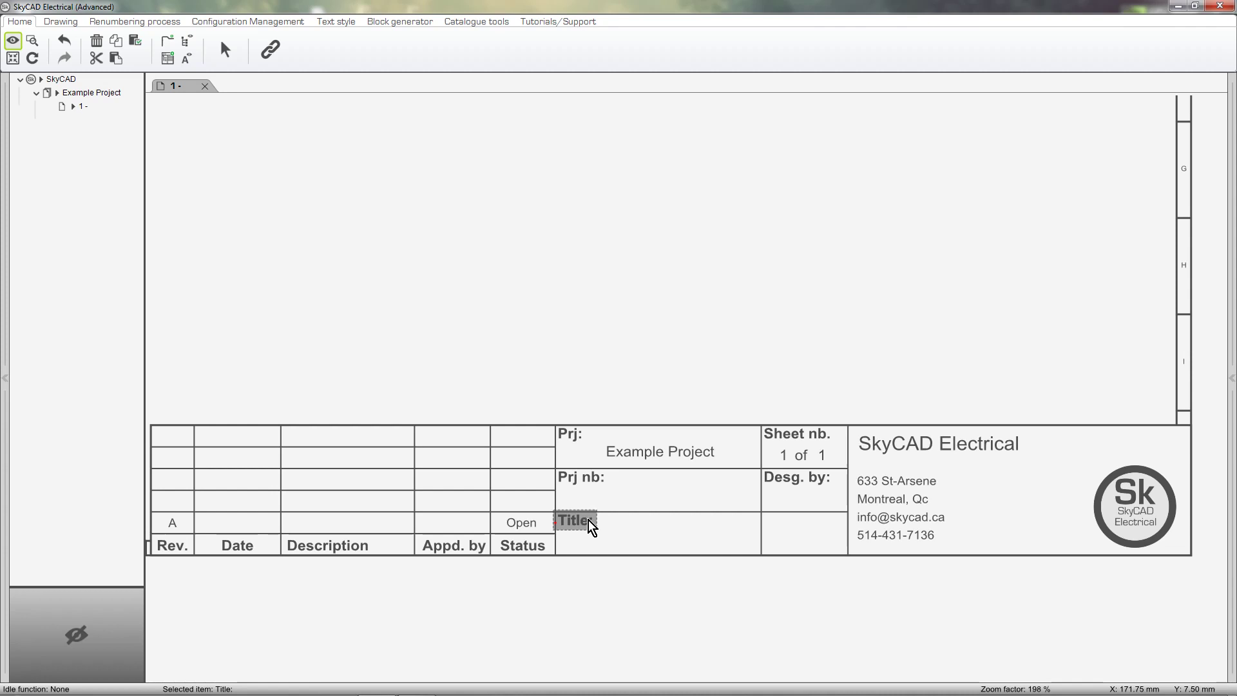
click(684, 459)
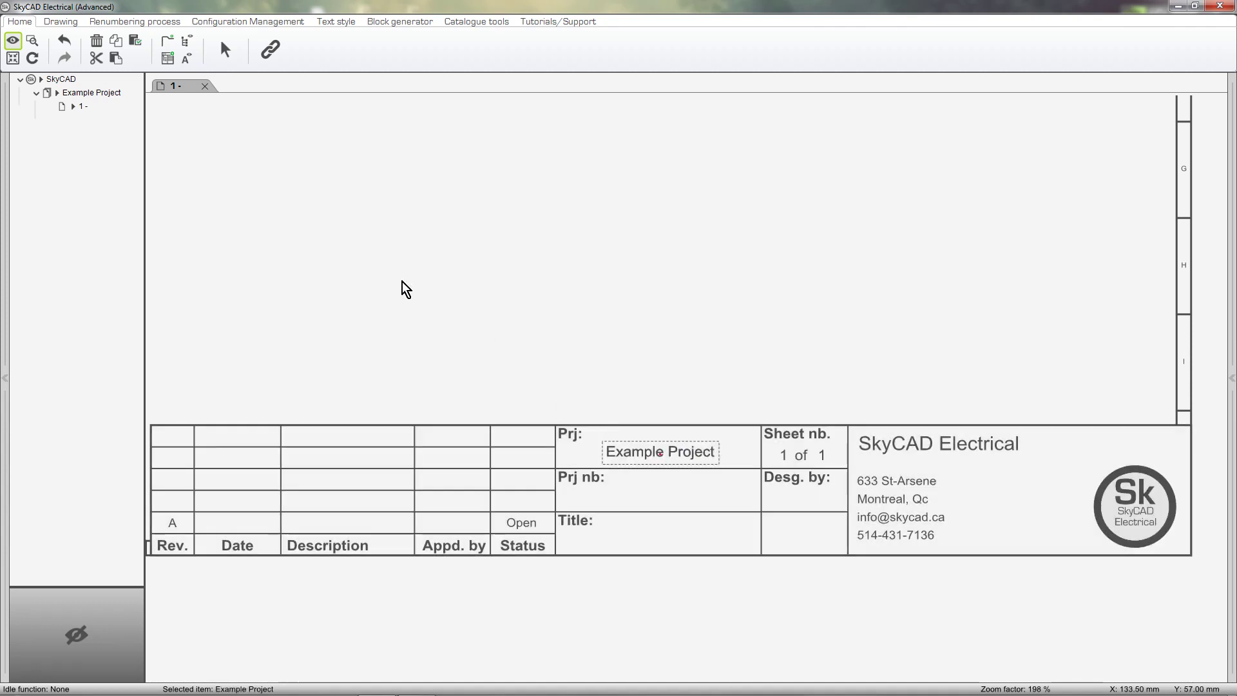
Step: Rename the project to Example Project 1 and set its project number to 0001
click(62, 95)
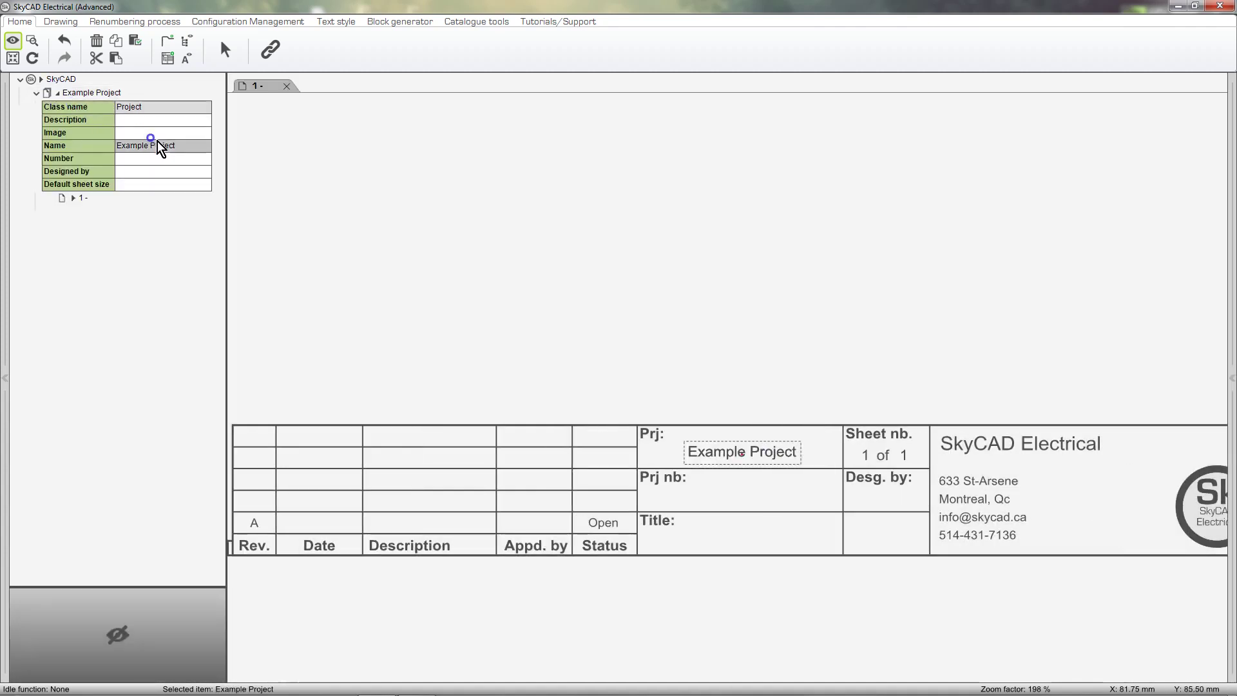
click(187, 145)
click(186, 144)
text(1)
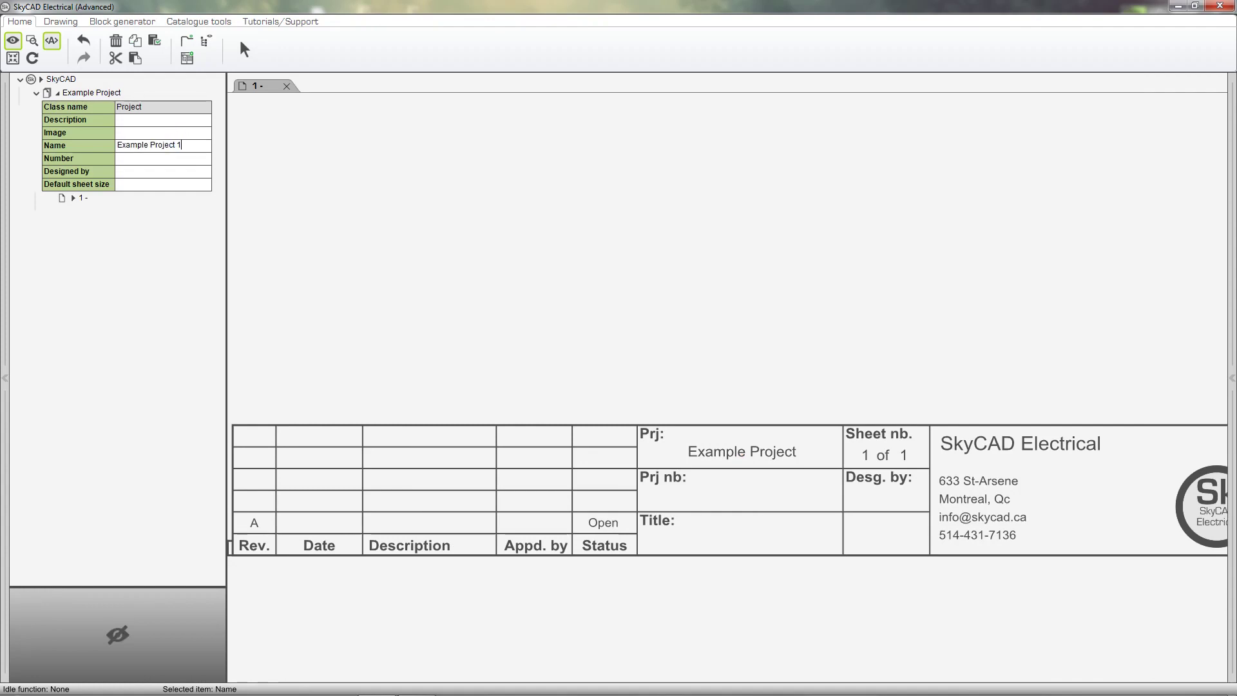
key(Return)
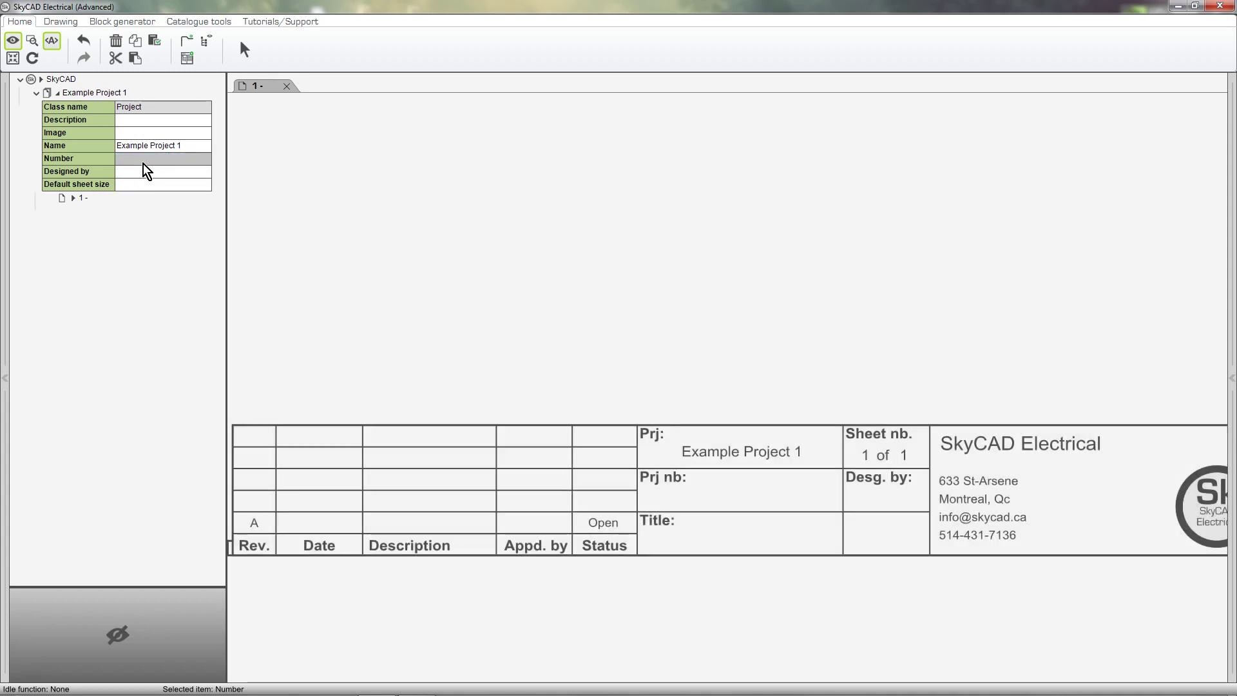
text(0001)
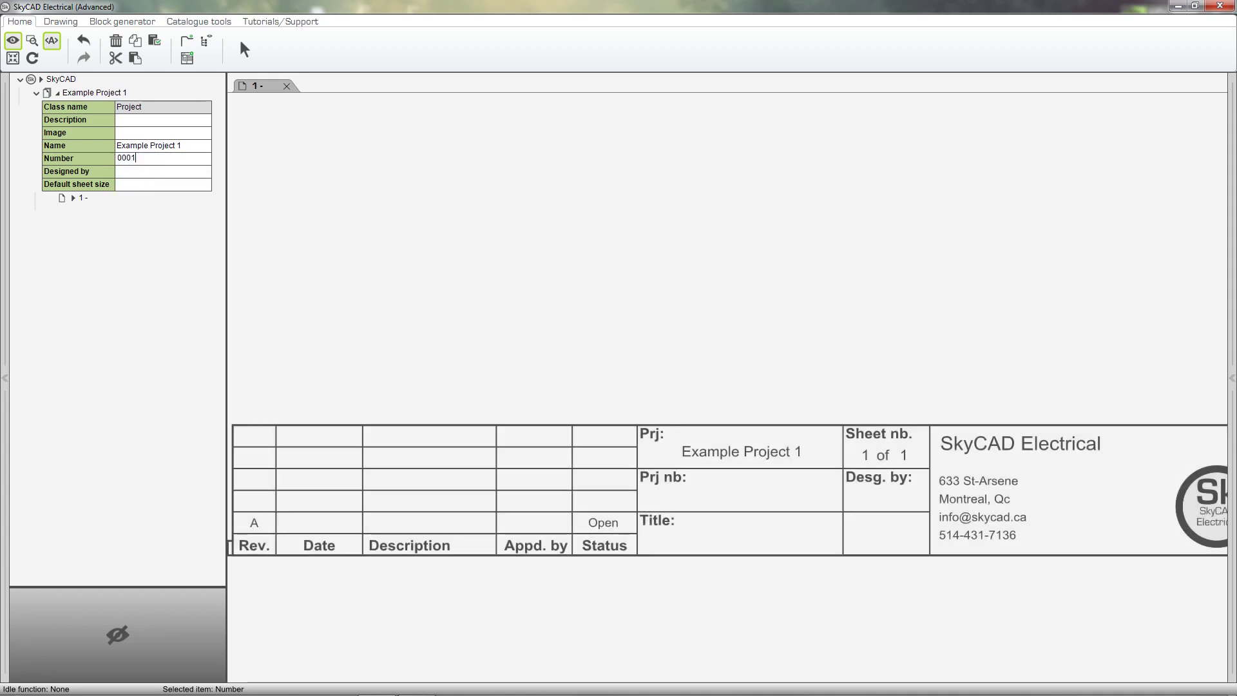
key(Return)
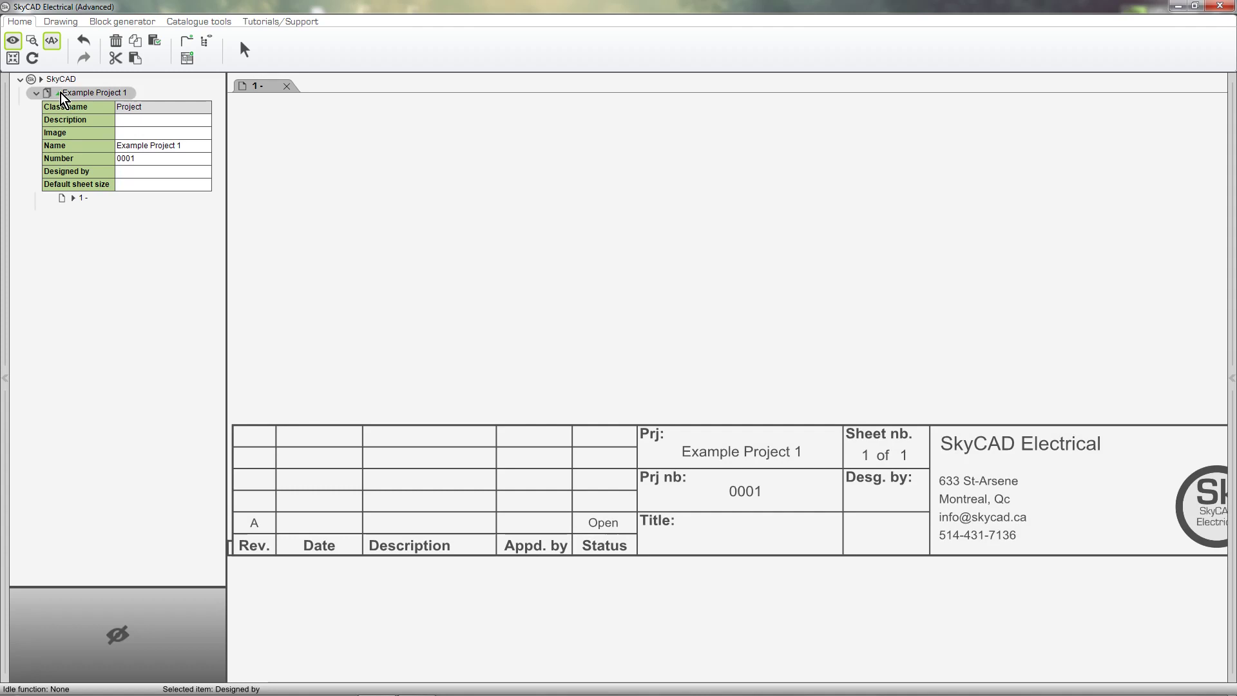
click(57, 92)
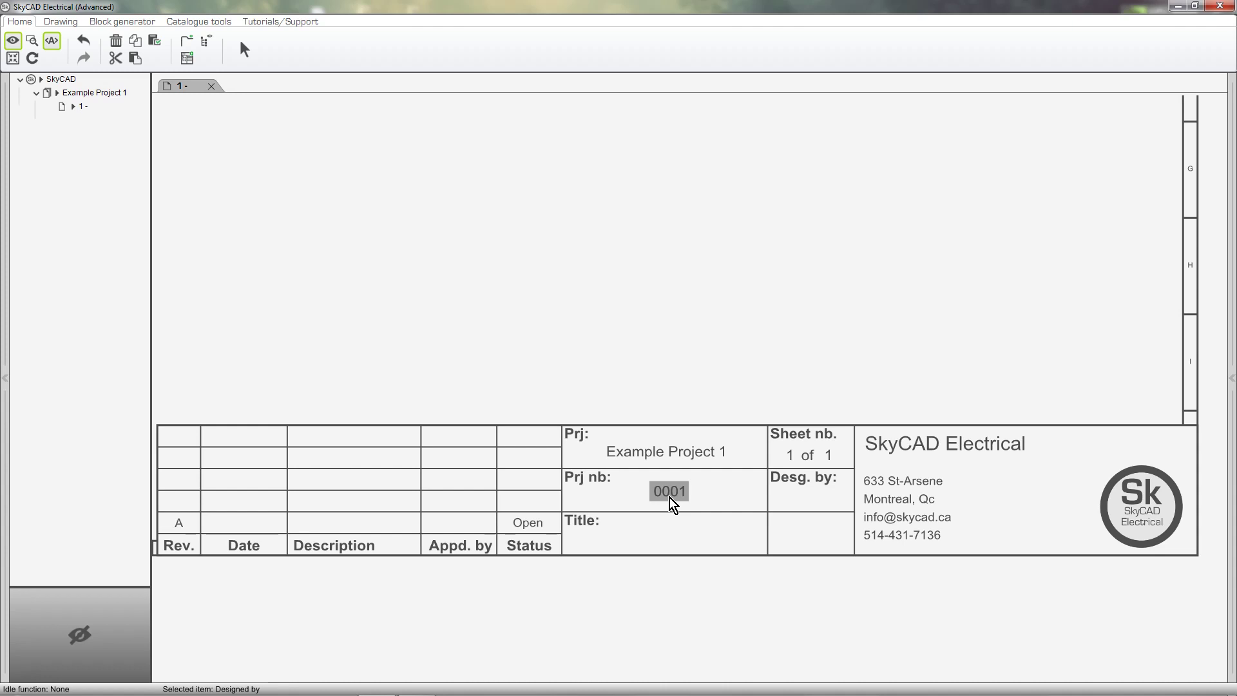
Step: Turn on Show empty attribute names on the Drawing tab and fit the whole sheet in view
click(61, 21)
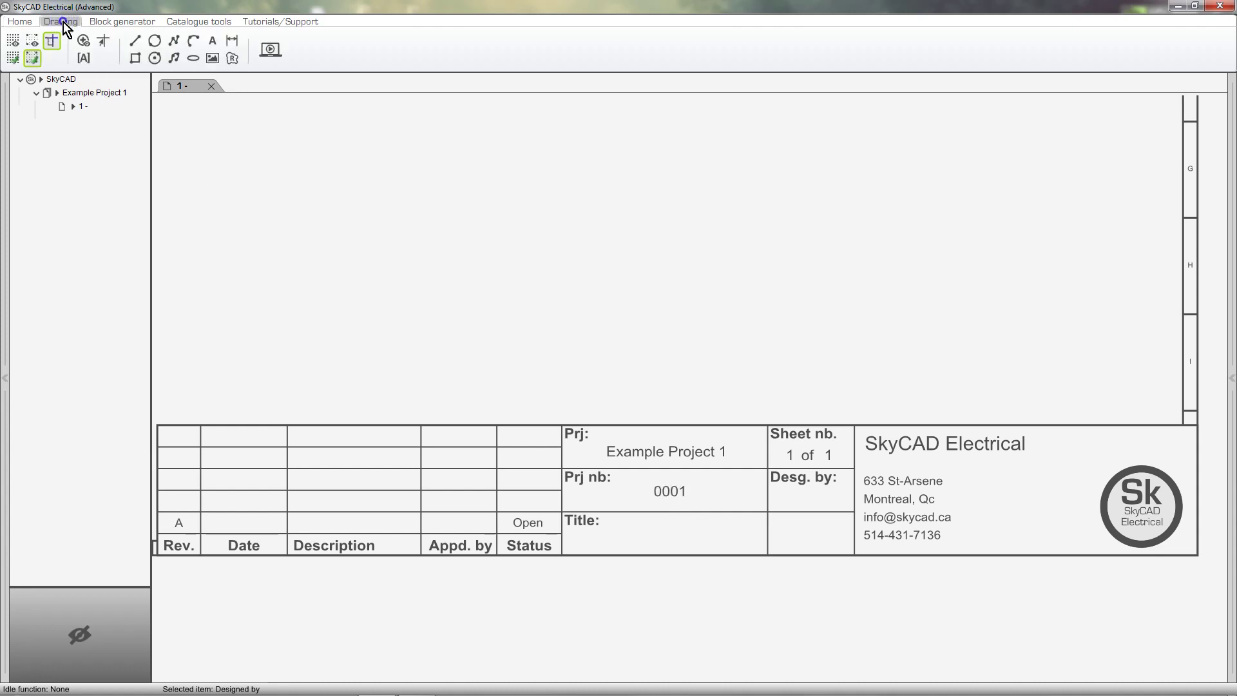
click(83, 58)
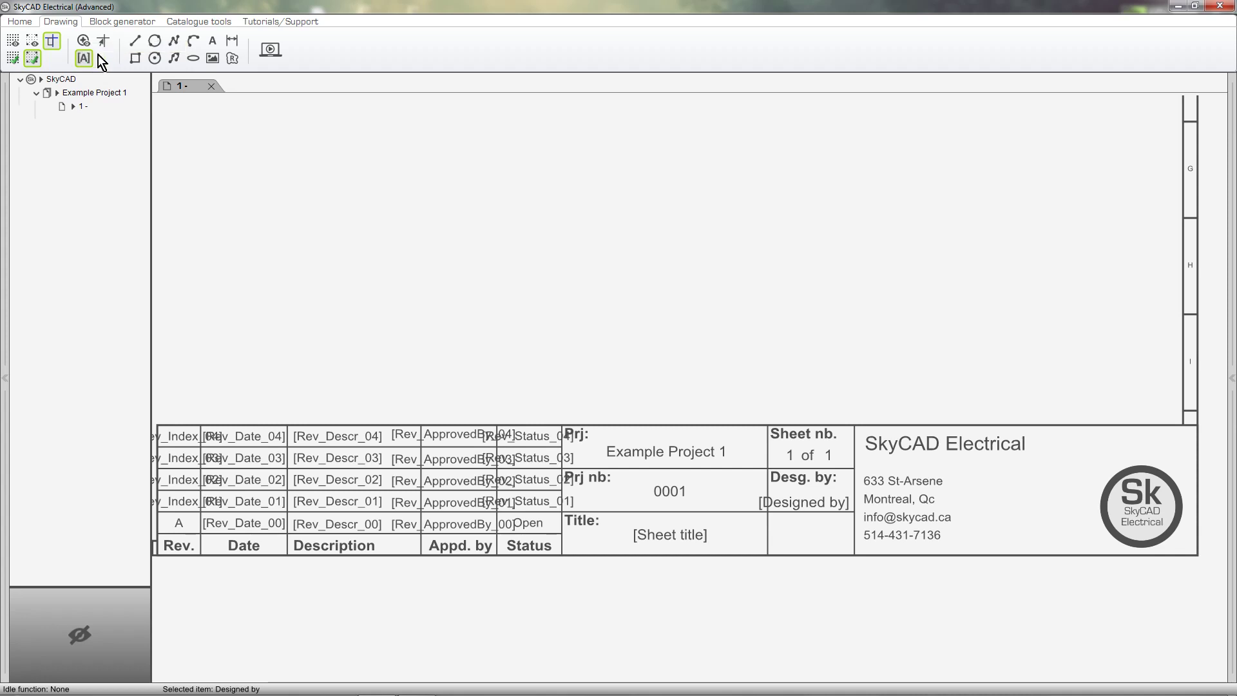
key(Home)
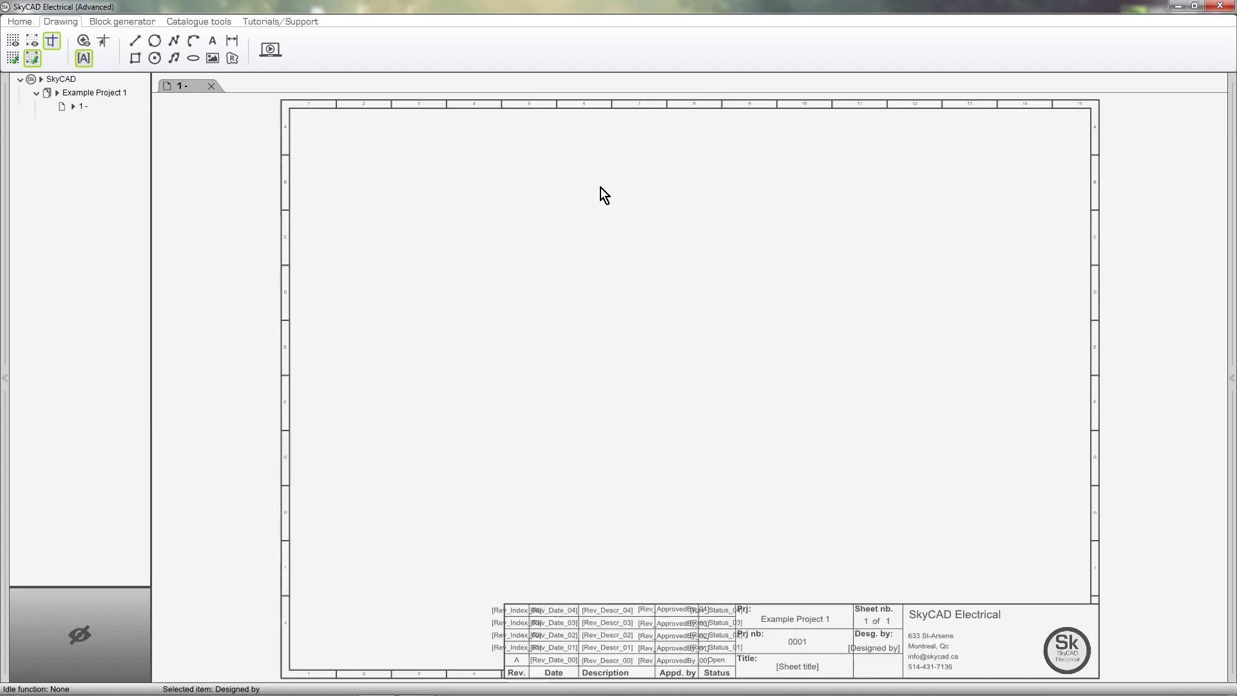
Step: Delete the original title block and draw a new rectangle in the sheet's lower-right corner
click(996, 636)
key(Delete)
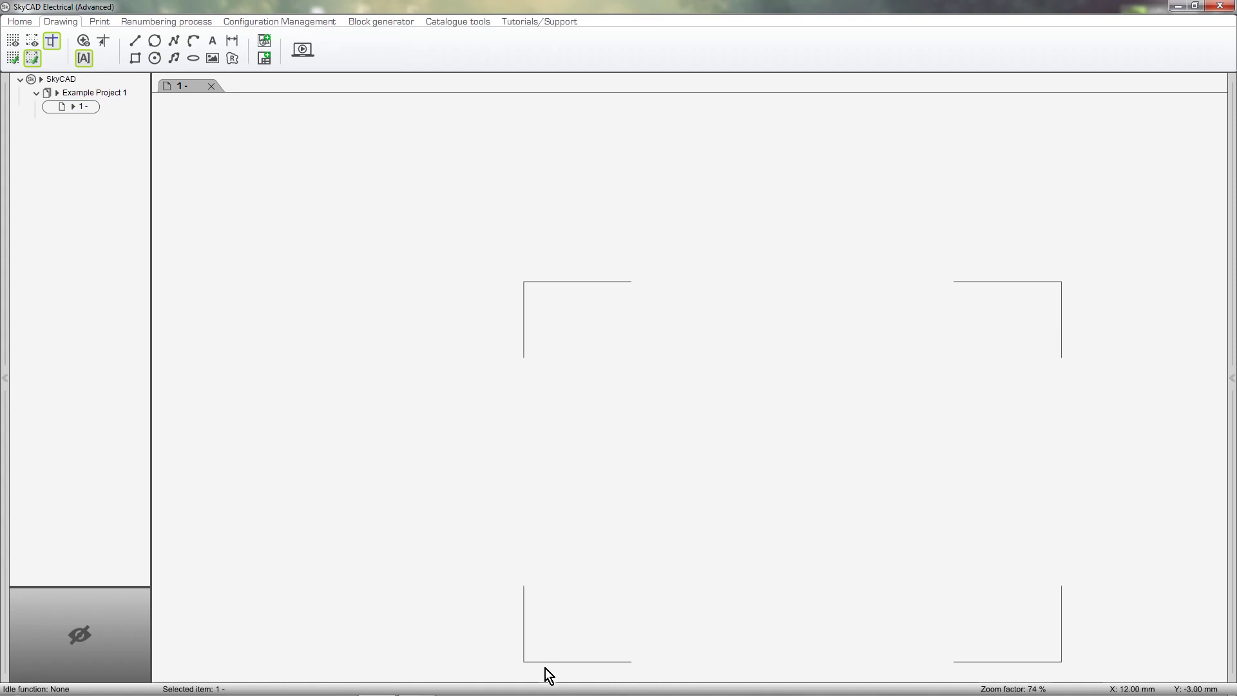
scroll(973, 609, up, 3)
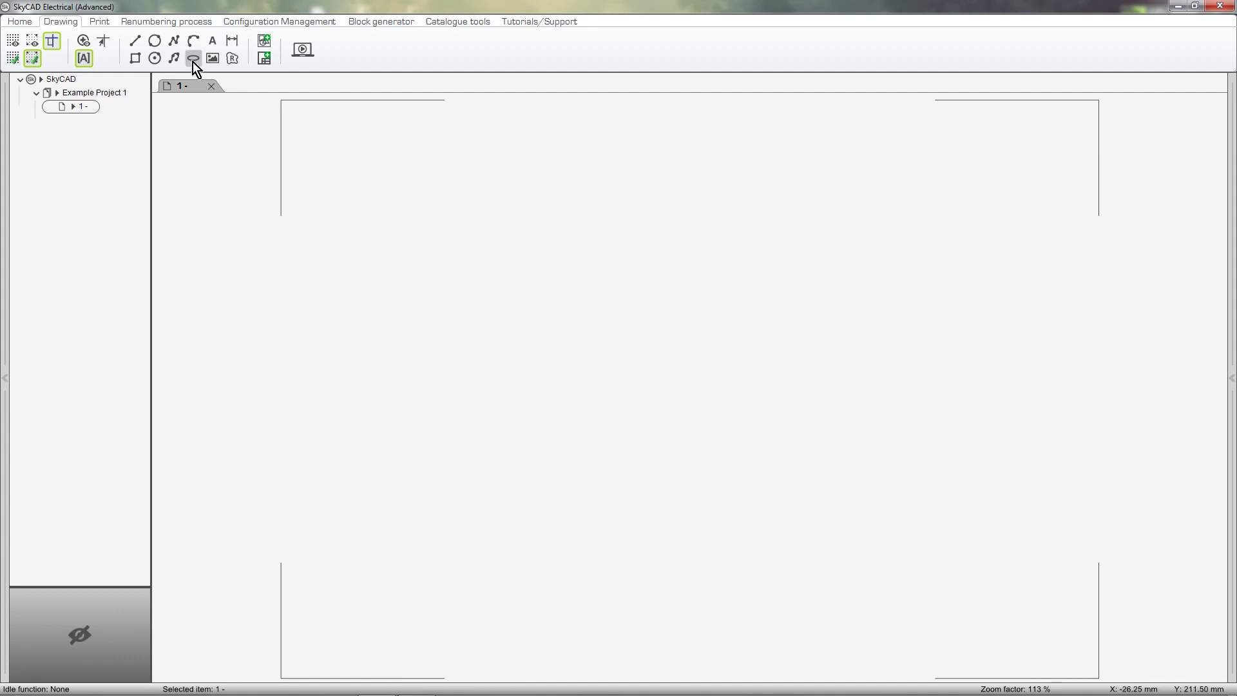
click(136, 60)
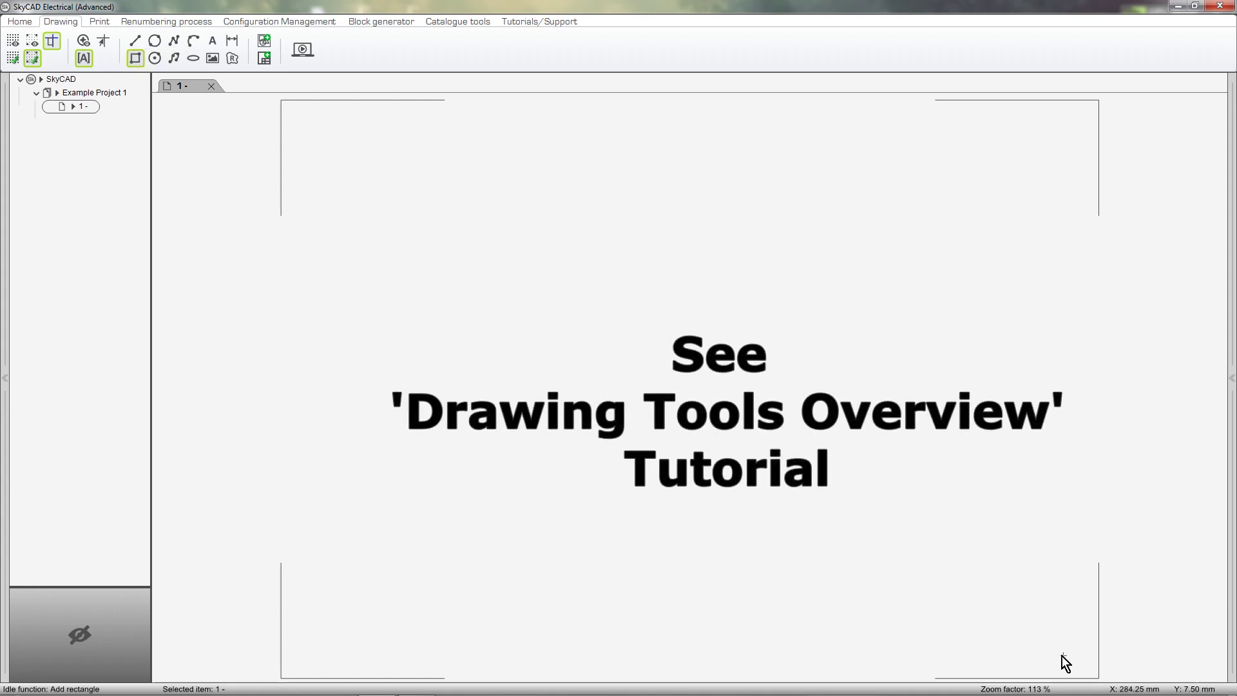
click(1095, 674)
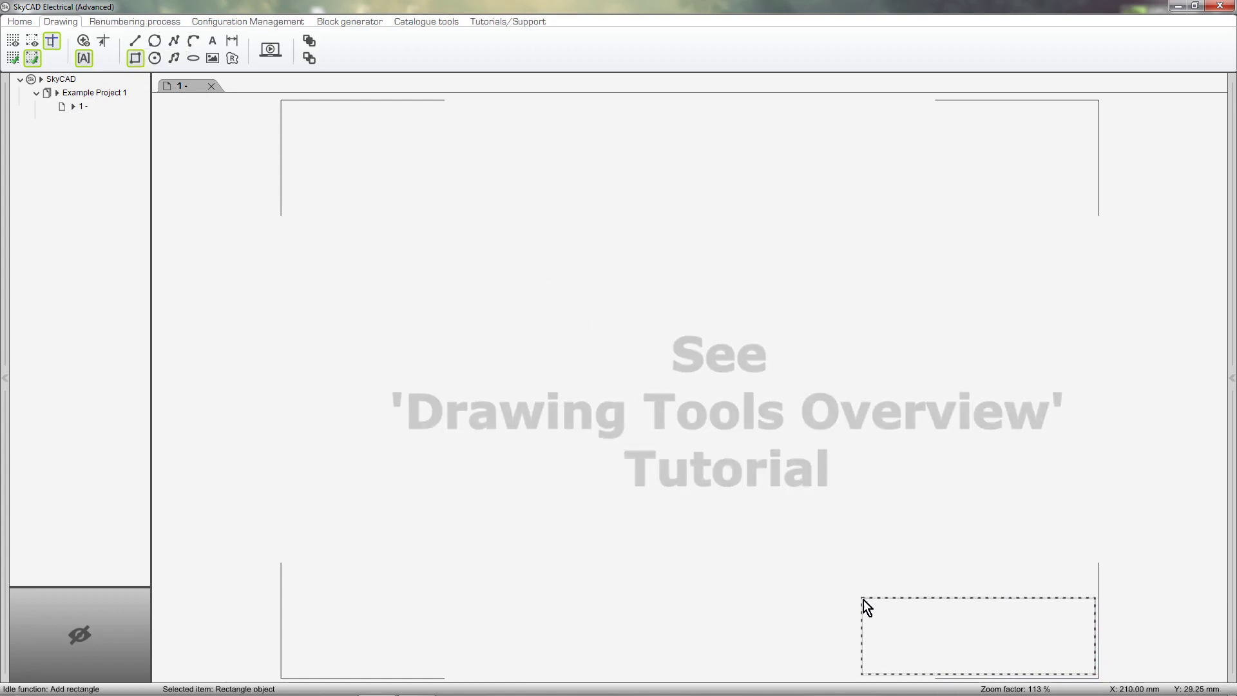
click(772, 586)
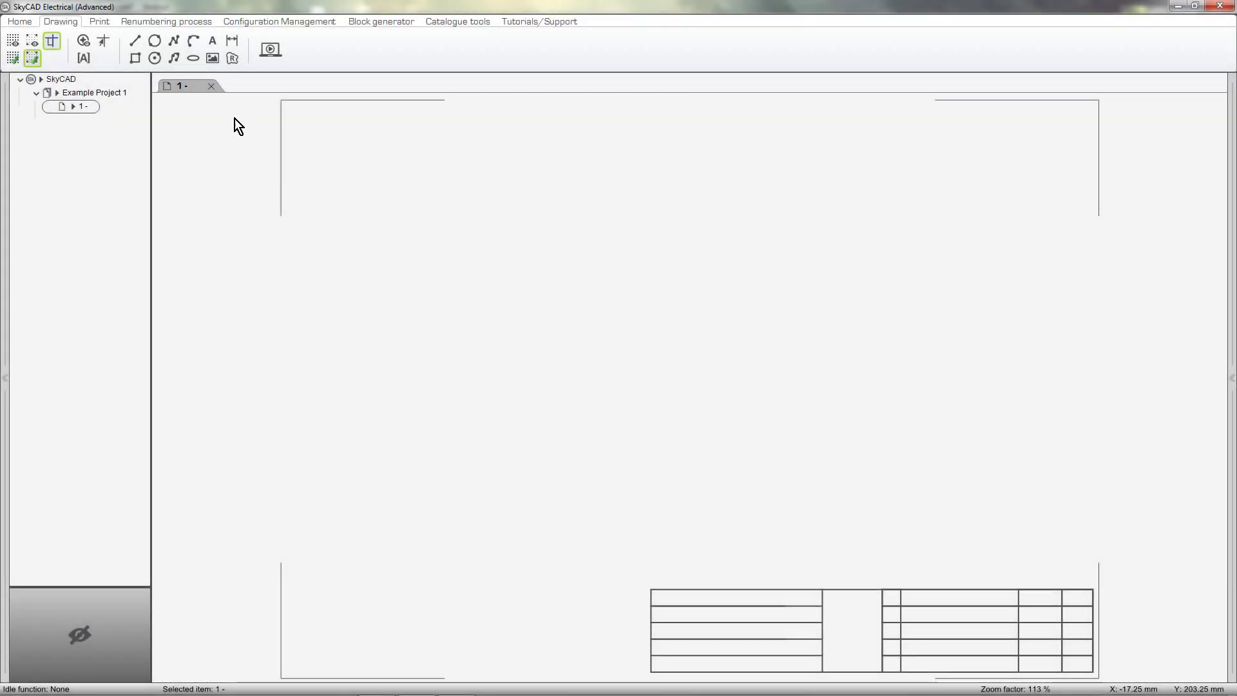
Step: Add a text label reading 'Project' in the new table's top-left cell
click(207, 42)
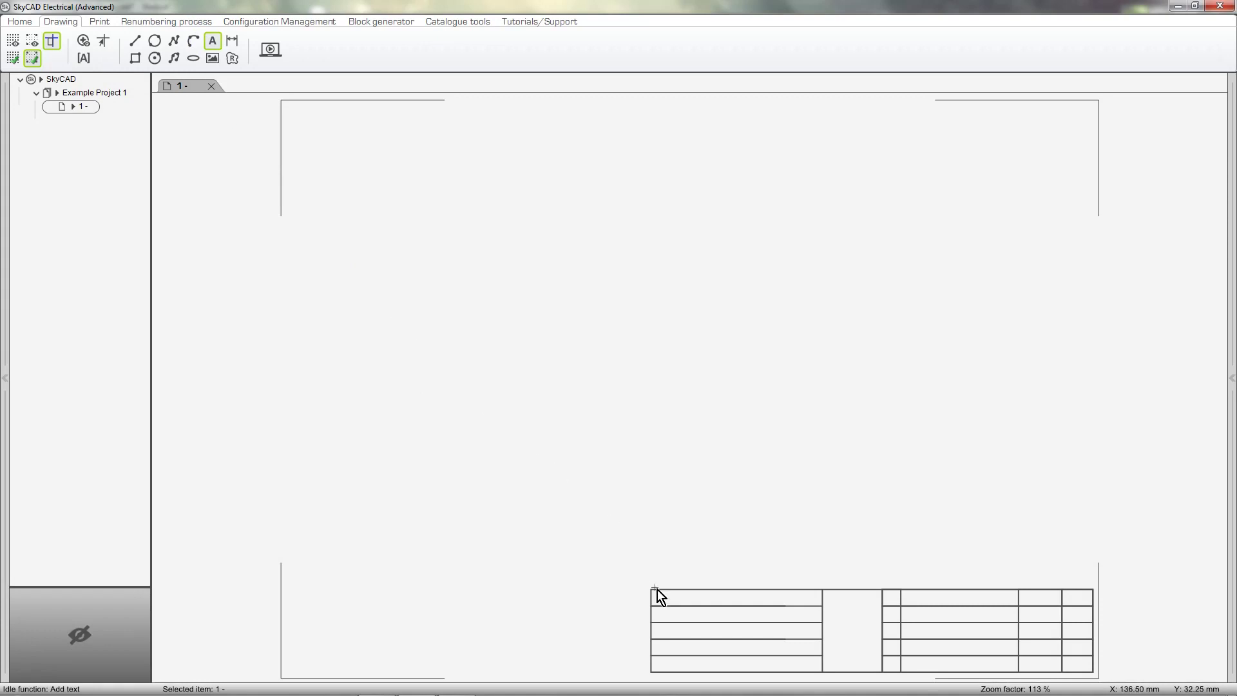
scroll(873, 513, up, 5)
middle_drag(713, 341, 594, 333)
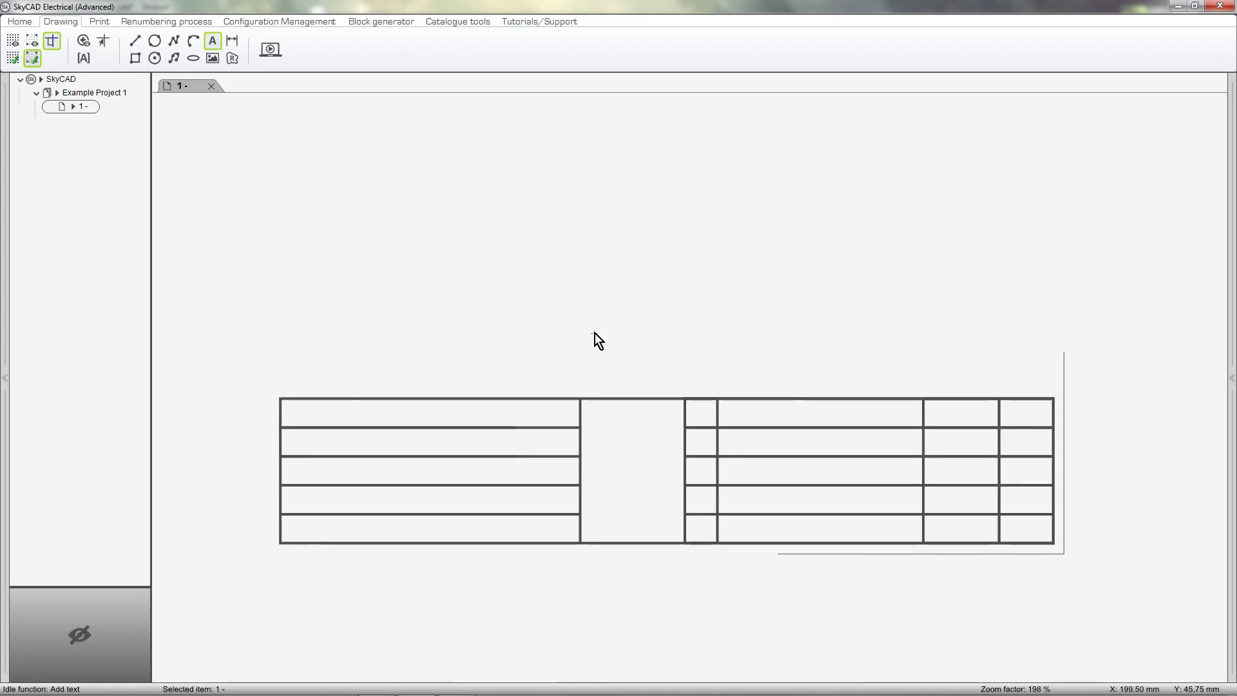
click(292, 411)
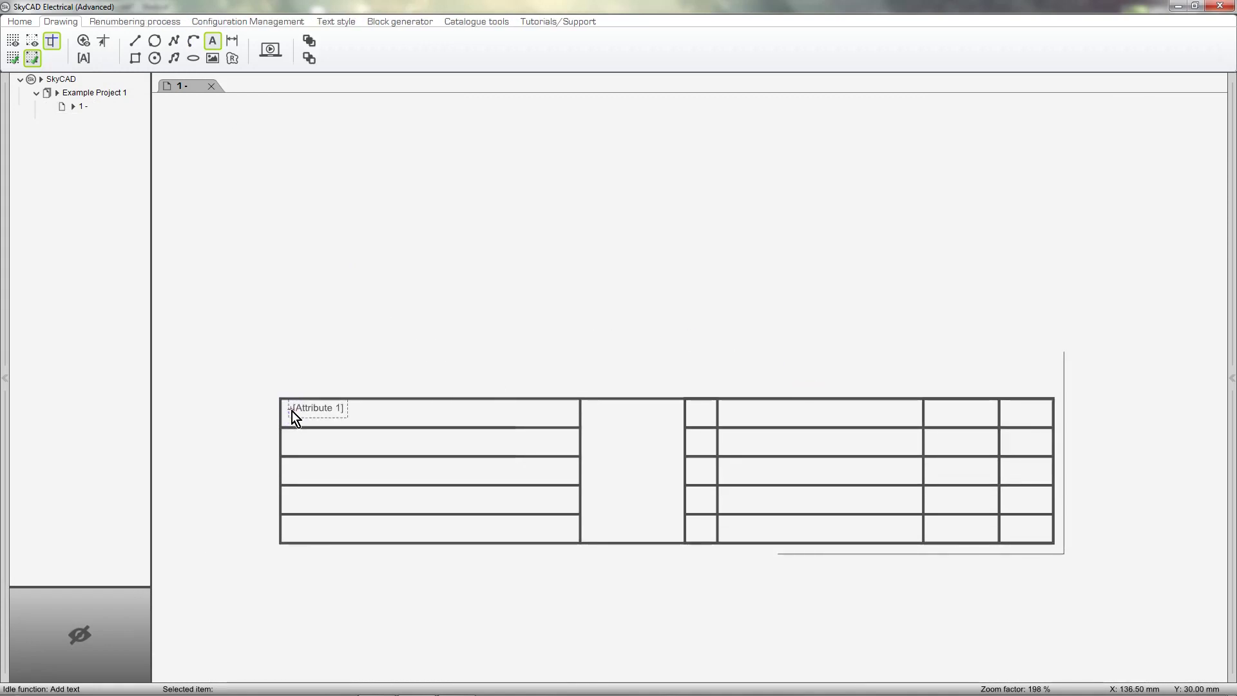
click(525, 419)
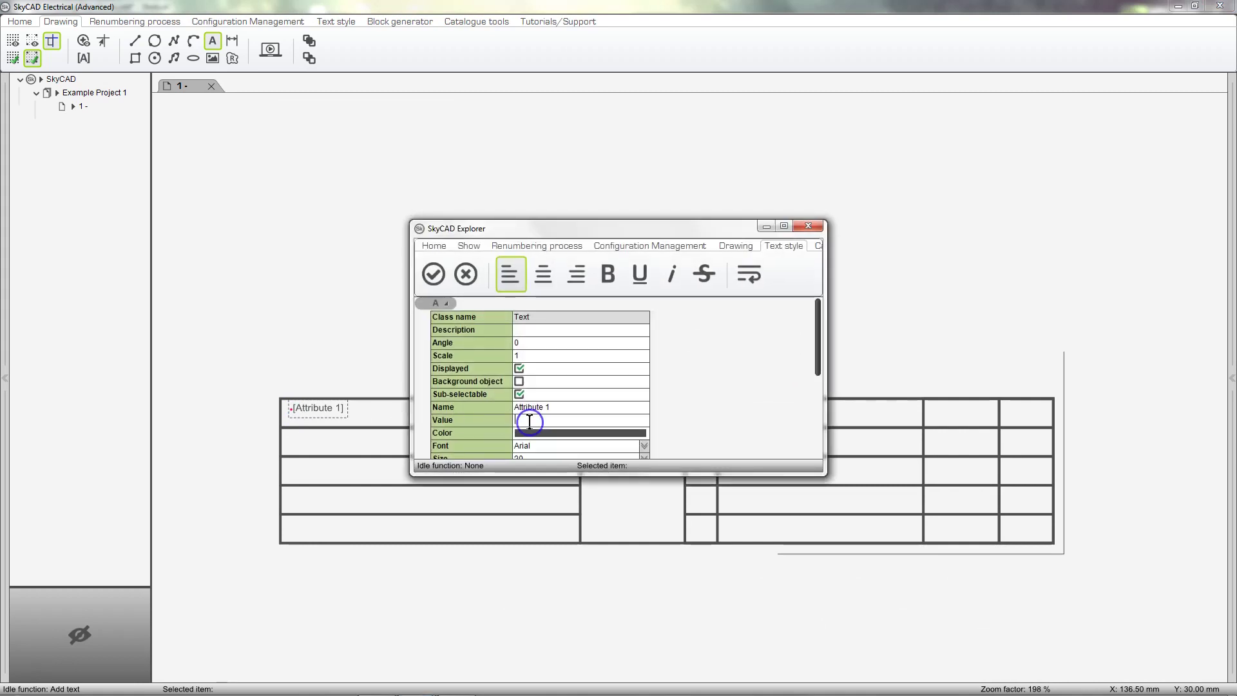
text(Projec)
click(436, 270)
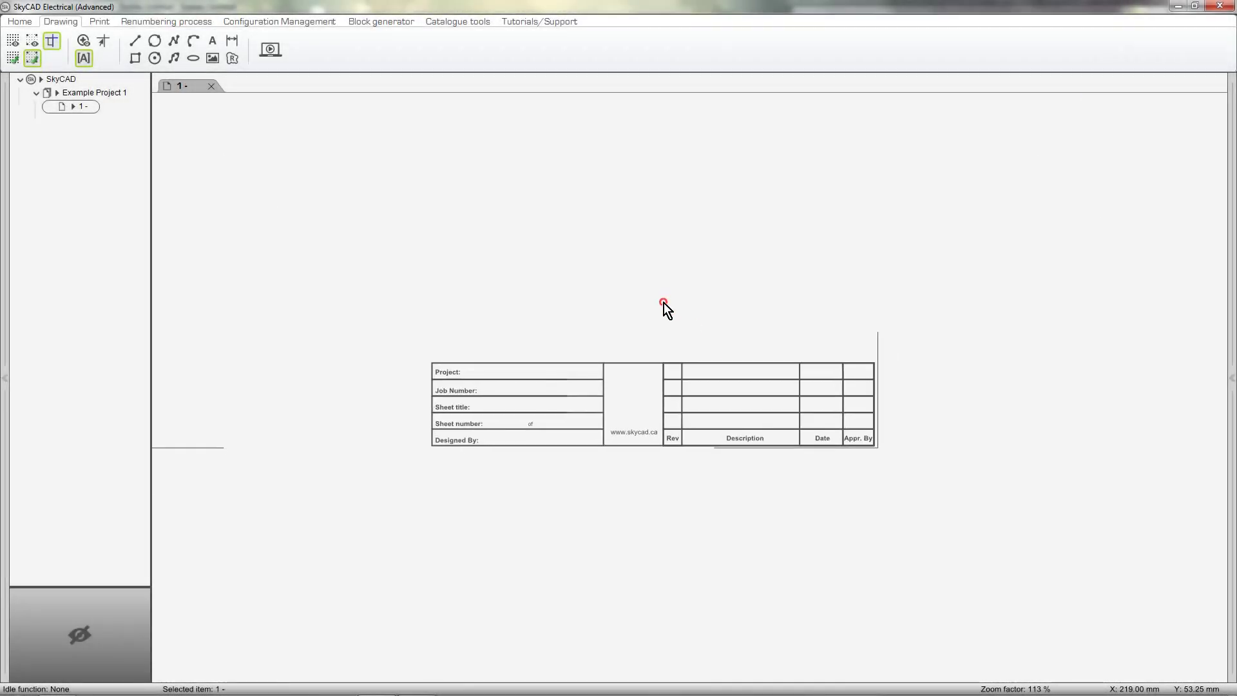
scroll(790, 359, up, 3)
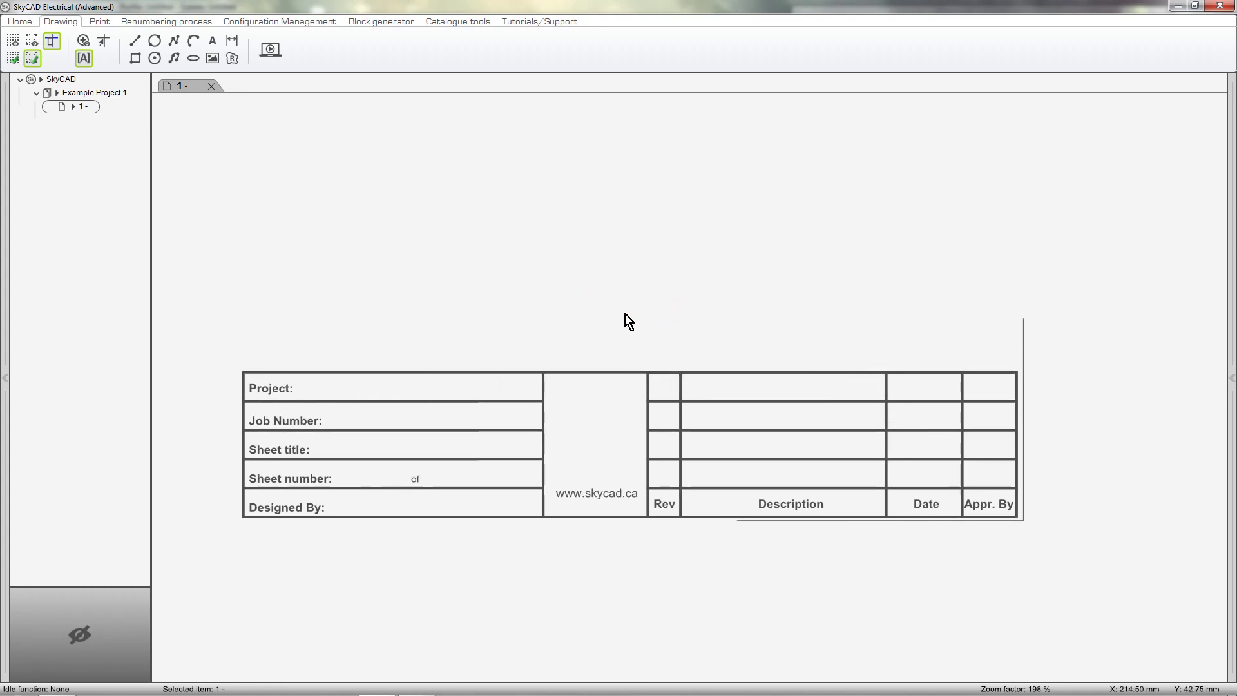
Step: Insert the SkyCADElectrical logo from D:\SkyCAD\Images into the title block's middle cell
click(203, 58)
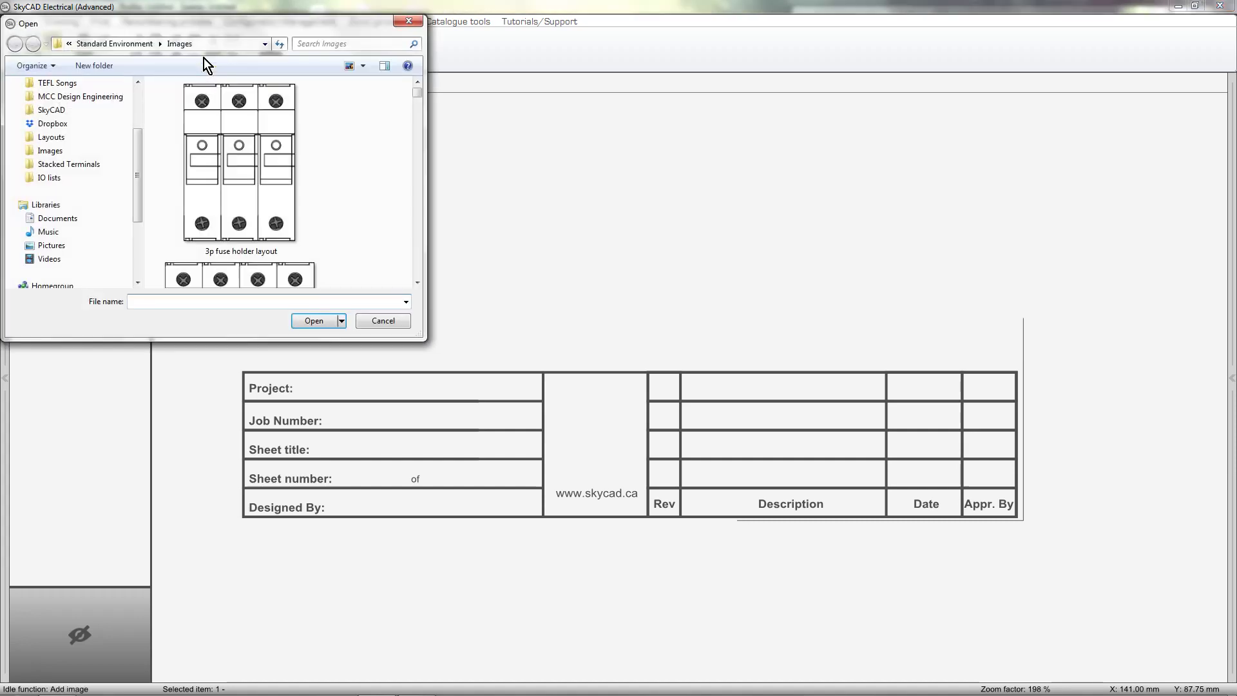
click(105, 110)
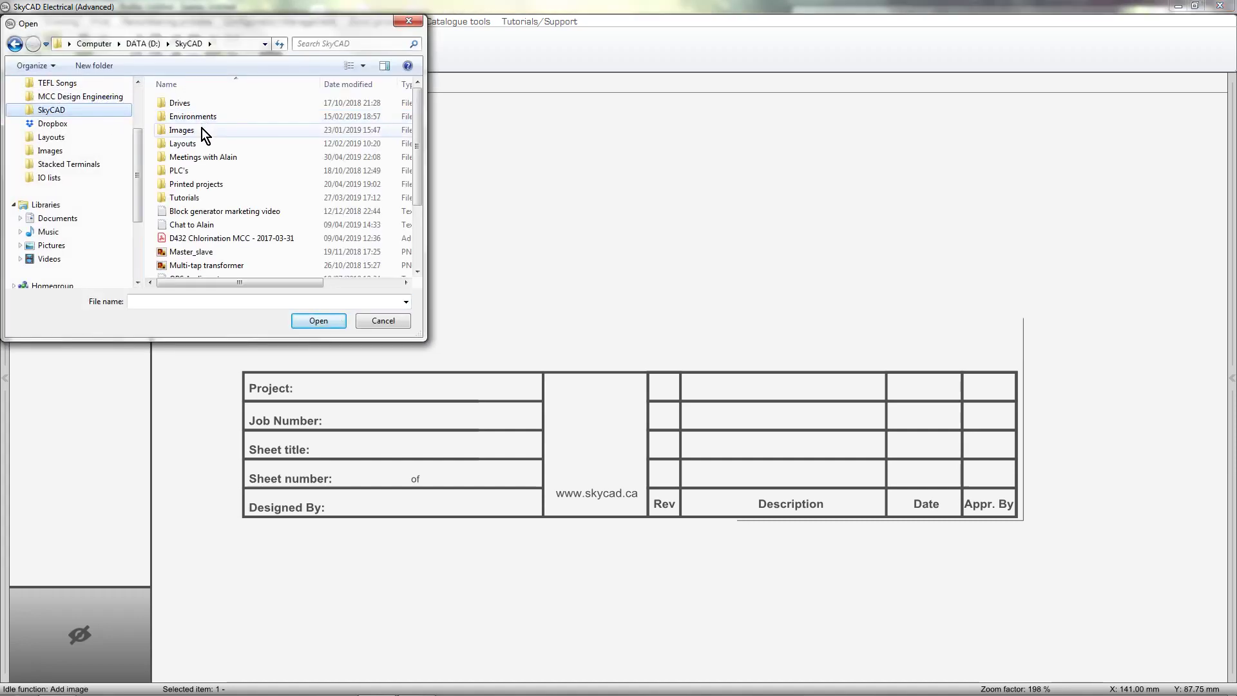
double_click(203, 129)
click(344, 182)
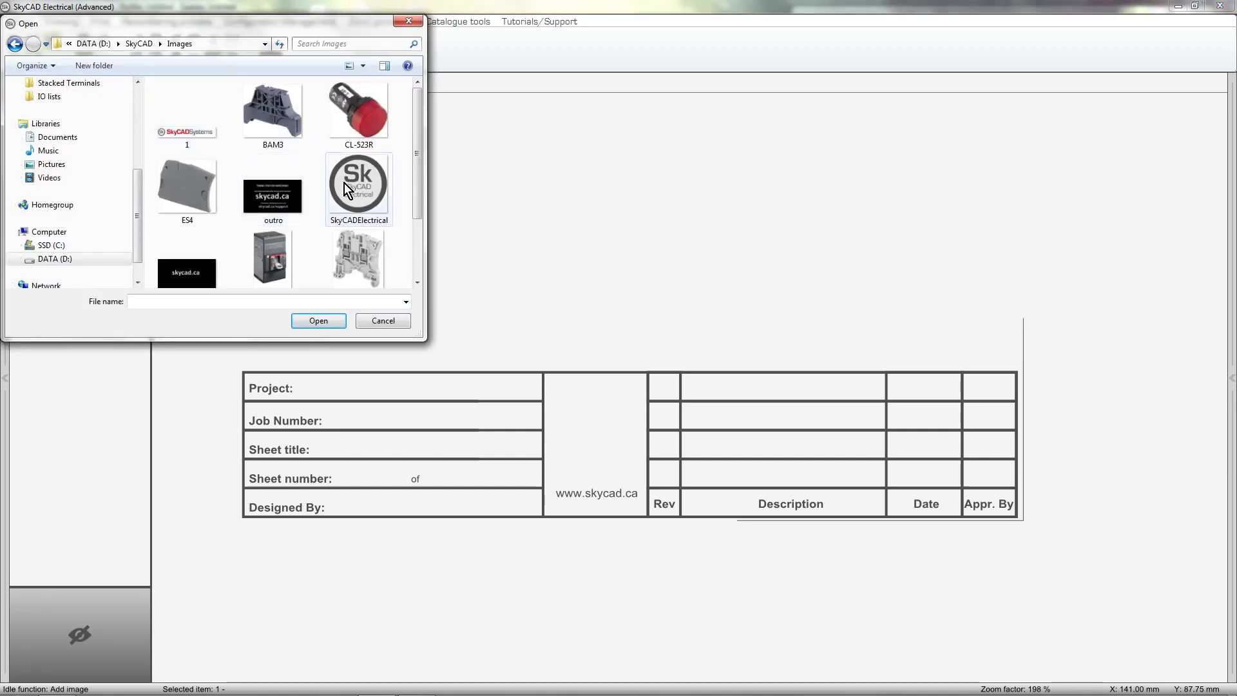
click(319, 321)
drag(551, 382, 637, 475)
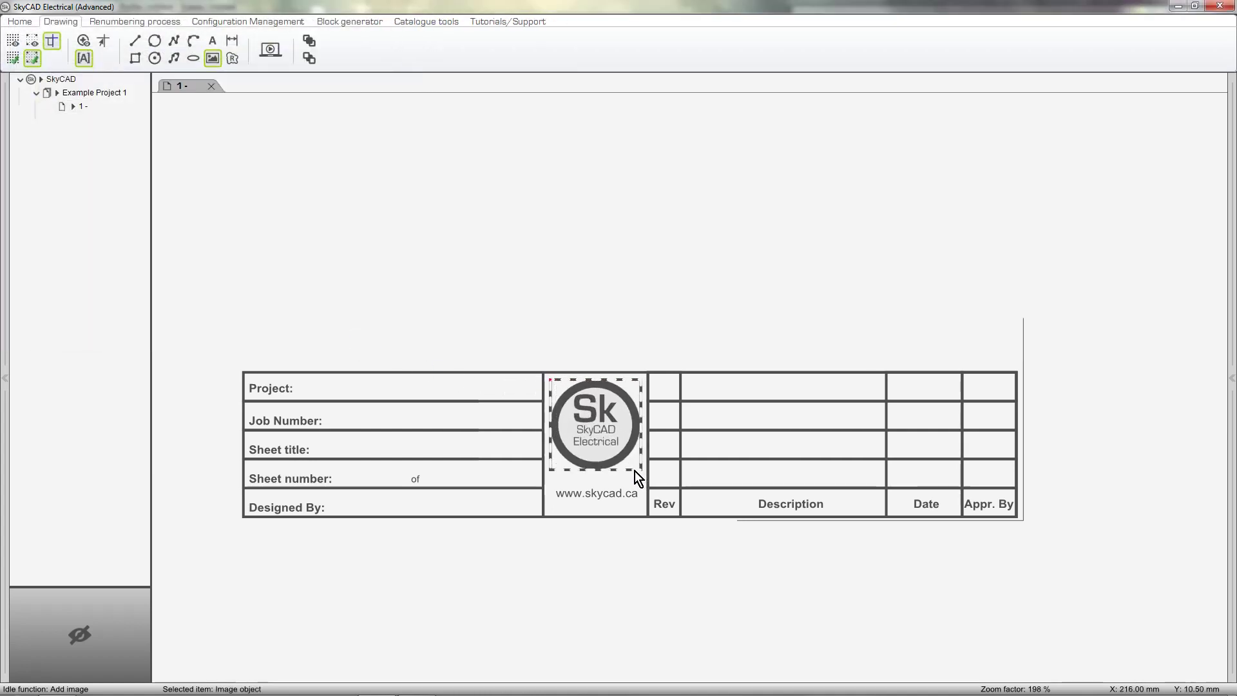
key(Escape)
click(589, 331)
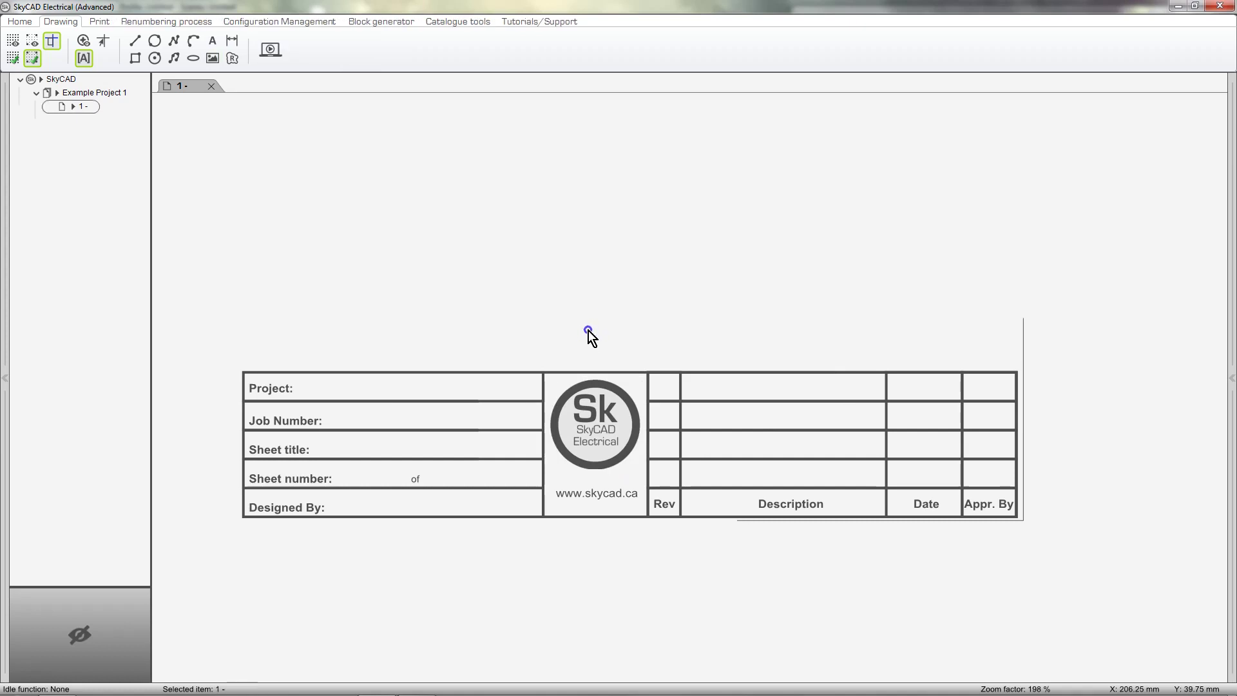
Step: Combine the table's lines, labels and logo into one title block and zoom to fit the sheet
drag(220, 311, 1070, 590)
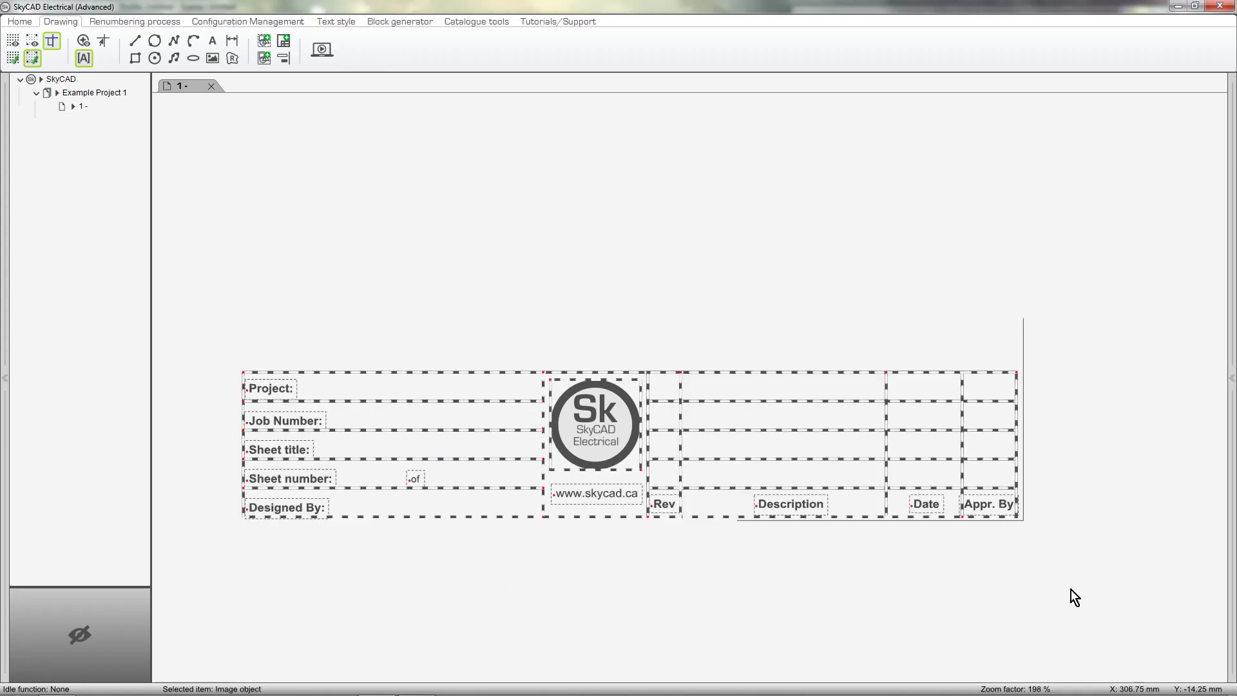
click(280, 42)
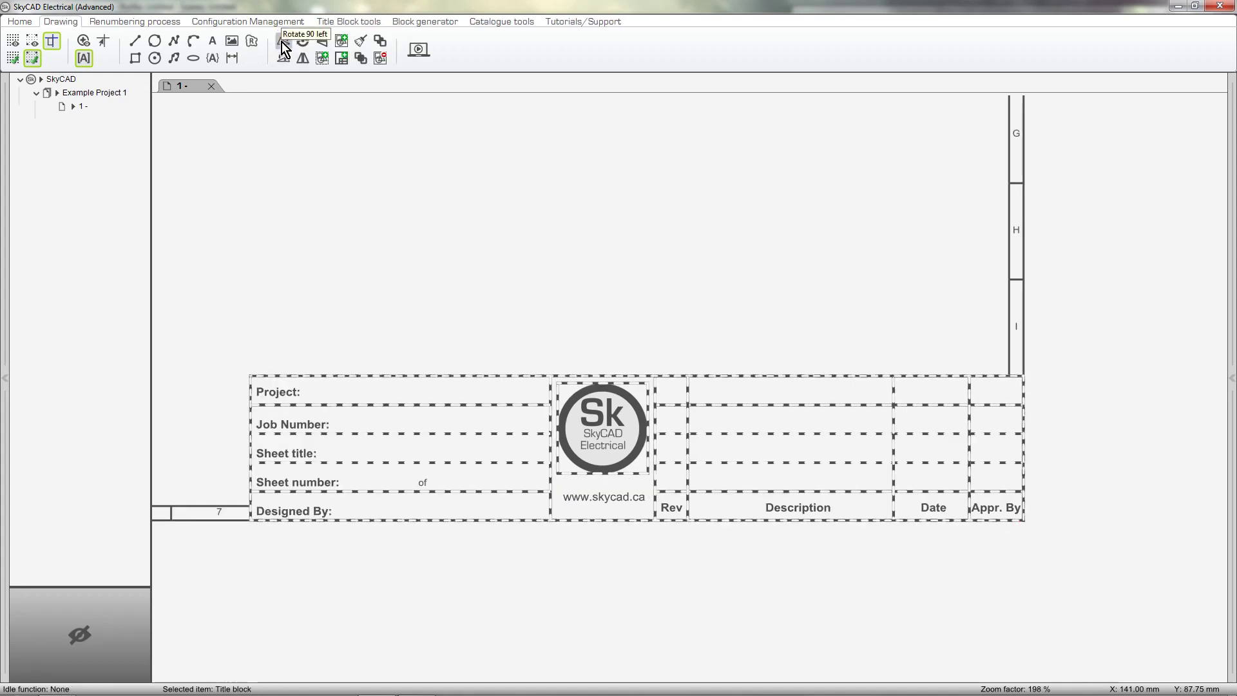
middle_click(318, 169)
click(319, 168)
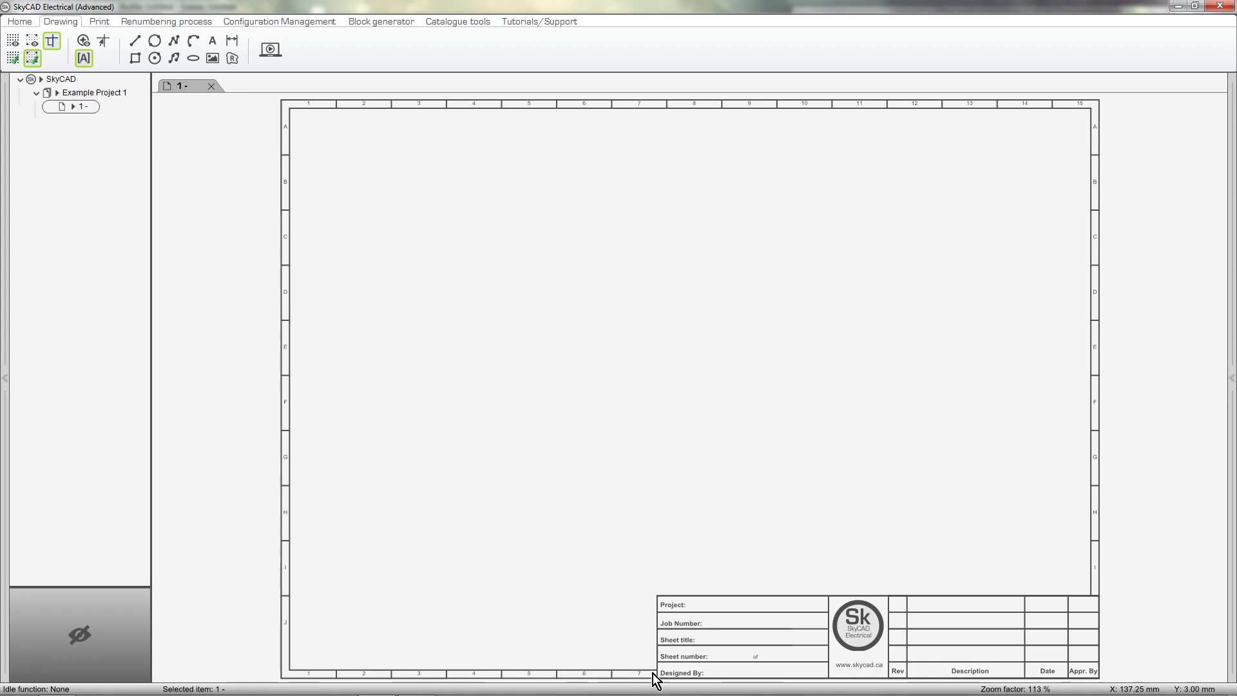
click(939, 614)
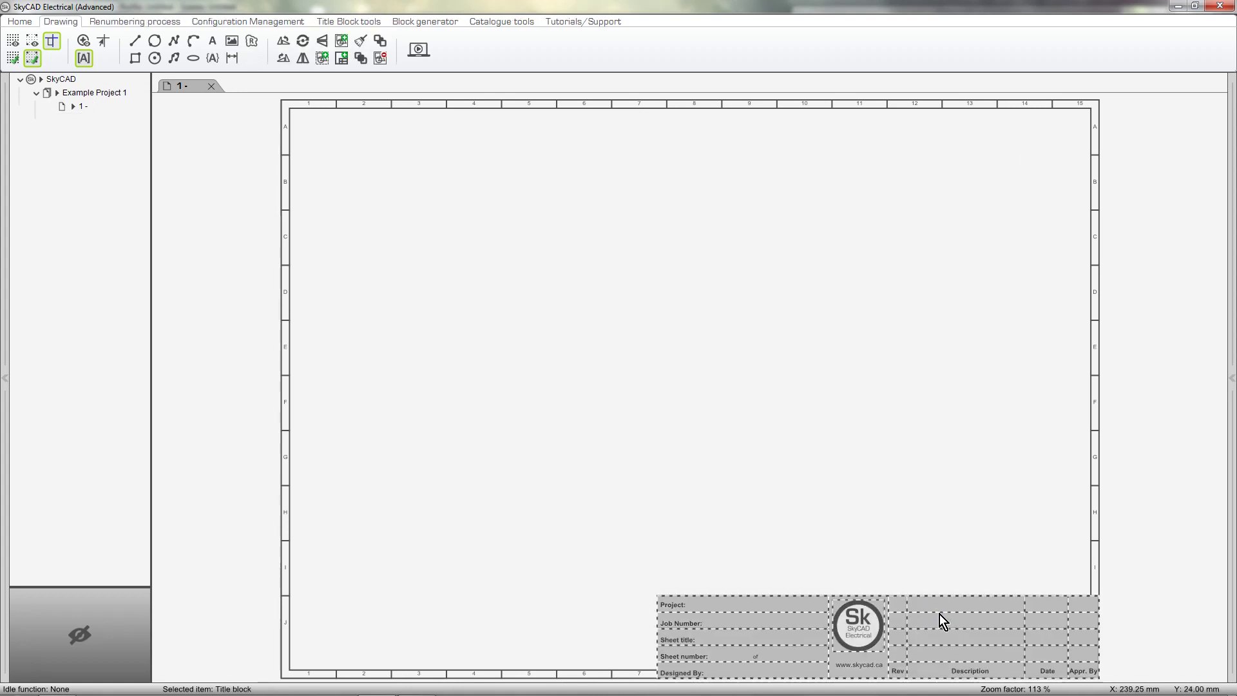
Step: Switch the sheet border to a one-line row numbering column running 0100 to 0126
click(377, 27)
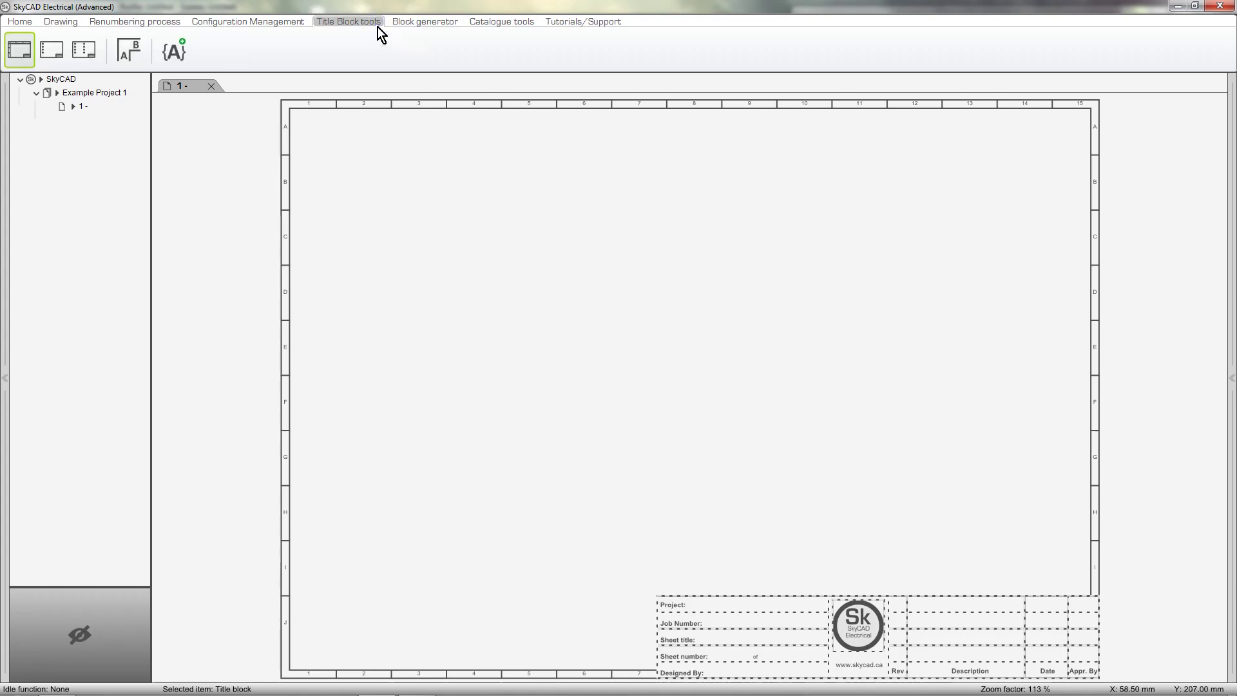
click(52, 51)
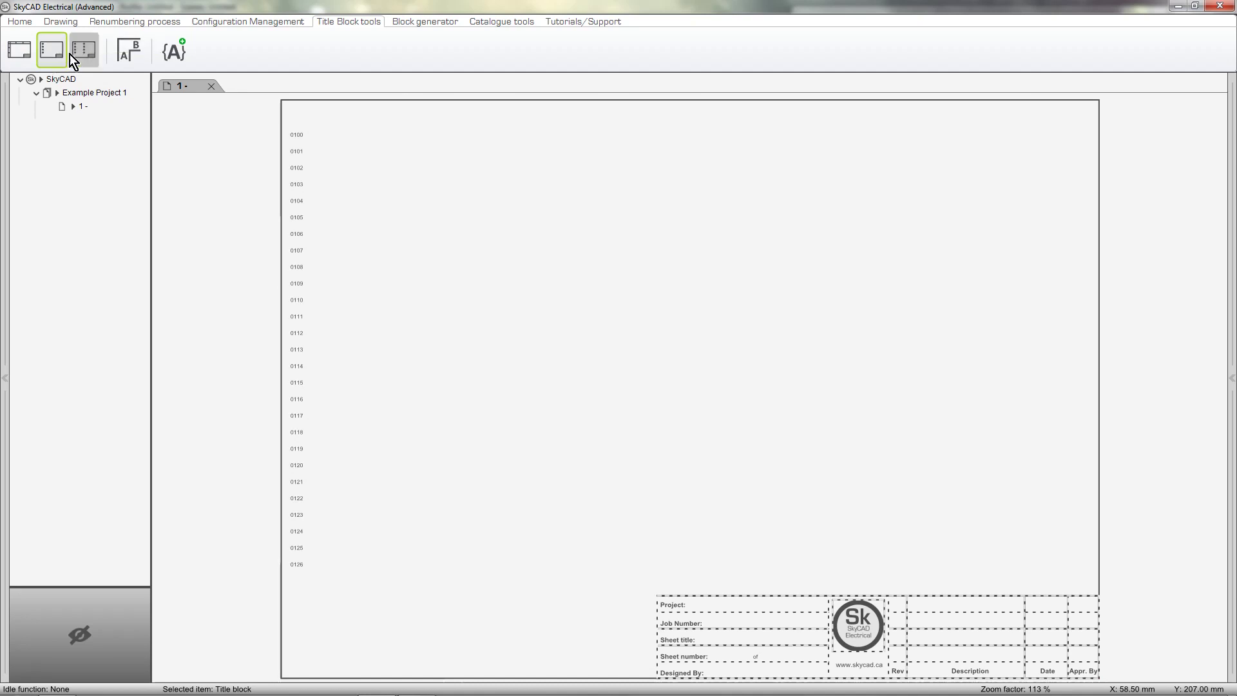
click(74, 55)
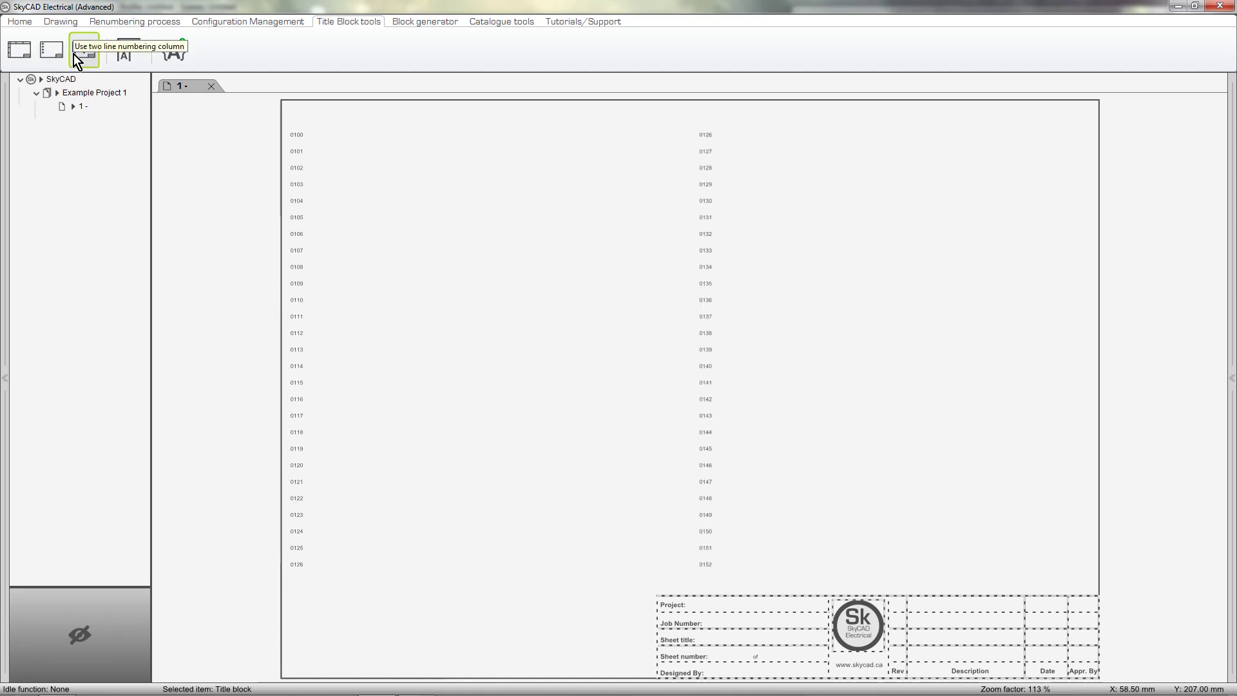
click(52, 55)
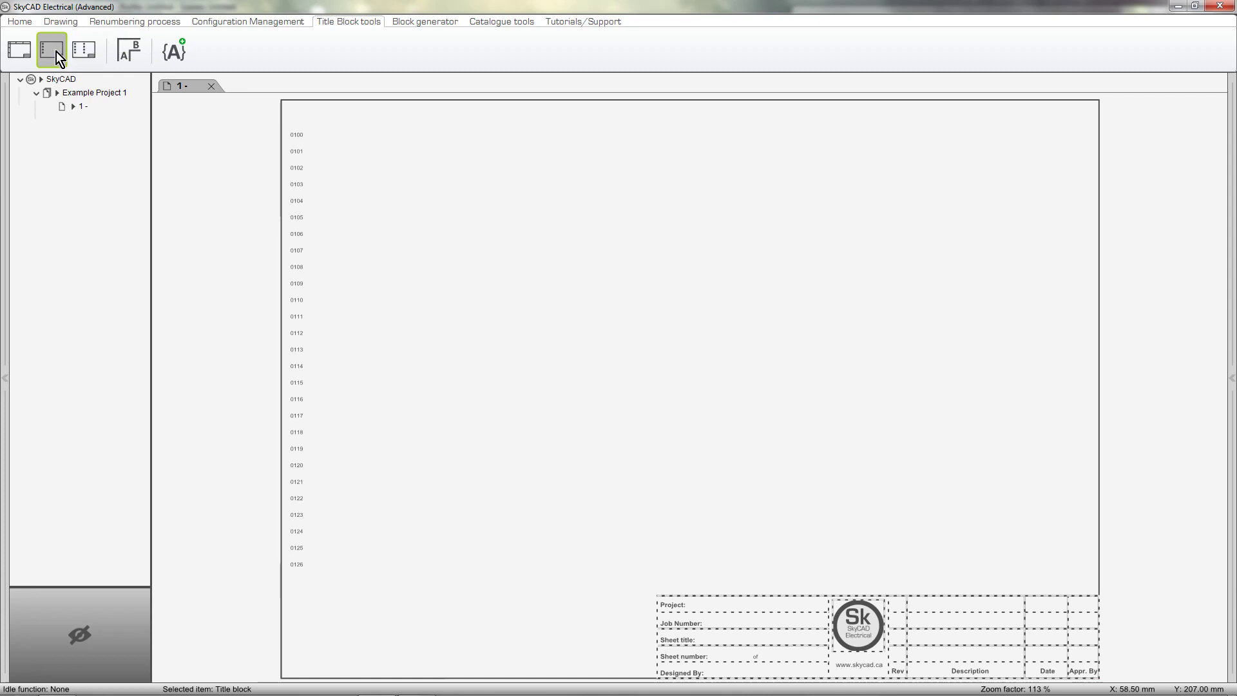
scroll(272, 135, up, 3)
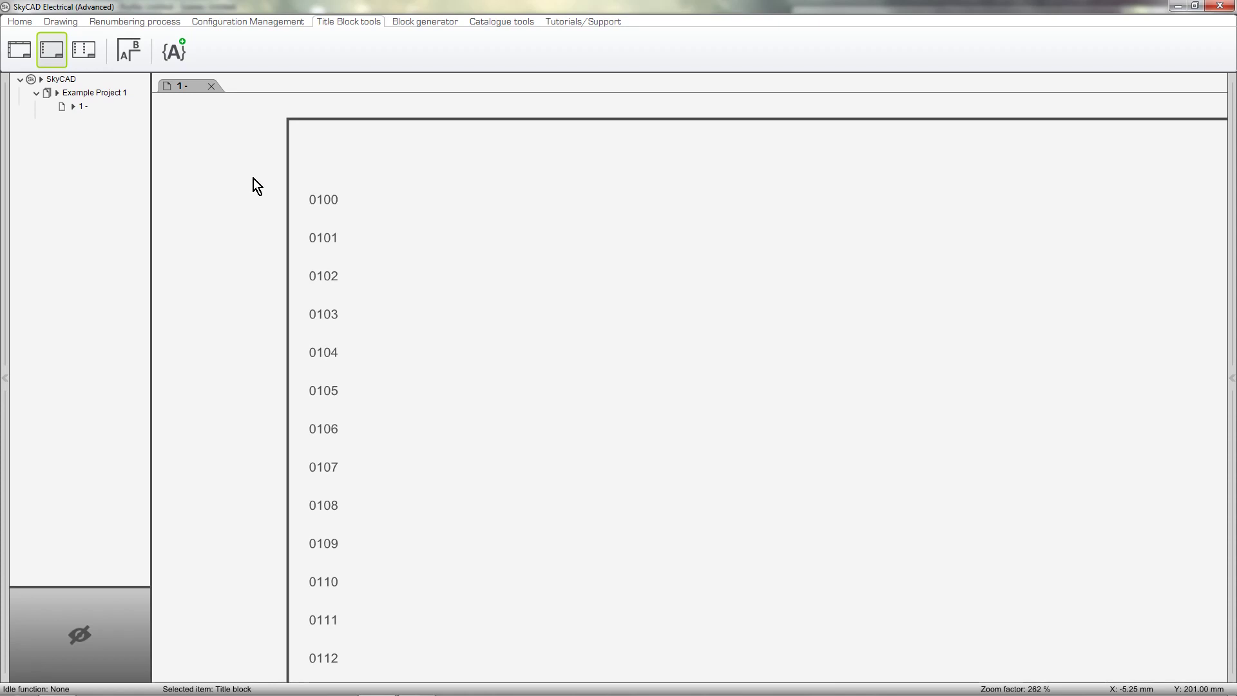
Step: Make the row numbers bold at size 24 with a 5 mm row top offset
click(133, 54)
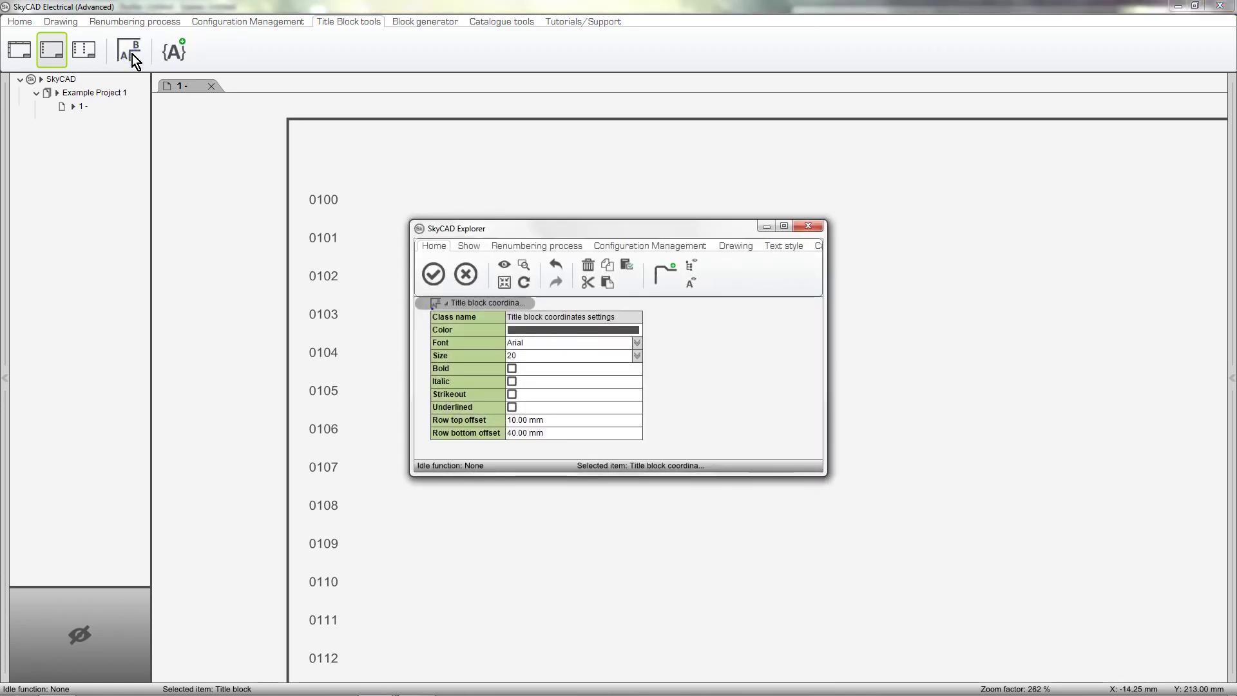
click(568, 357)
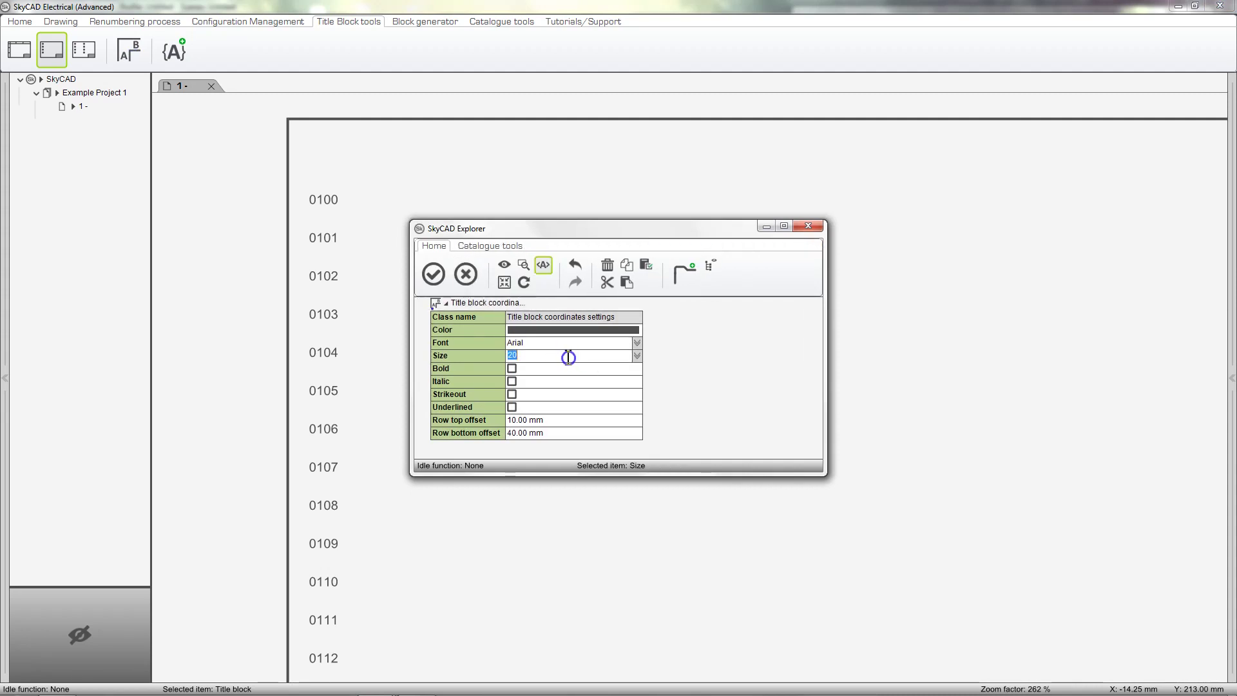
text(24)
key(Tab)
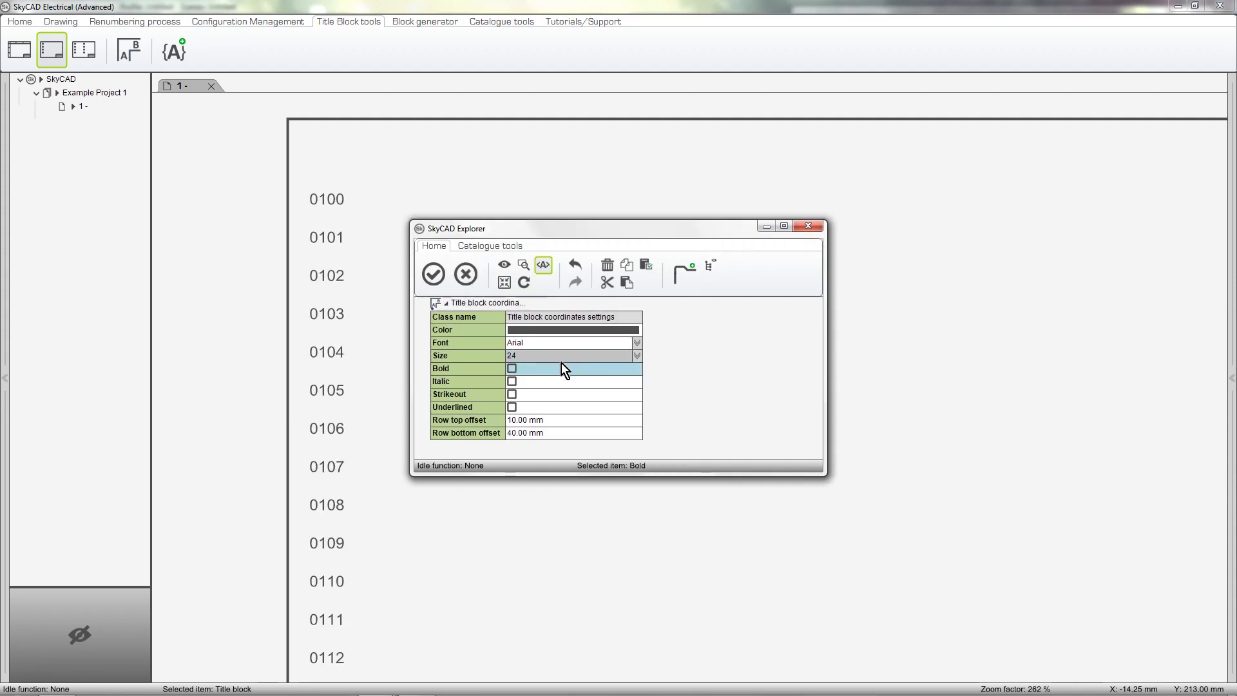
click(513, 368)
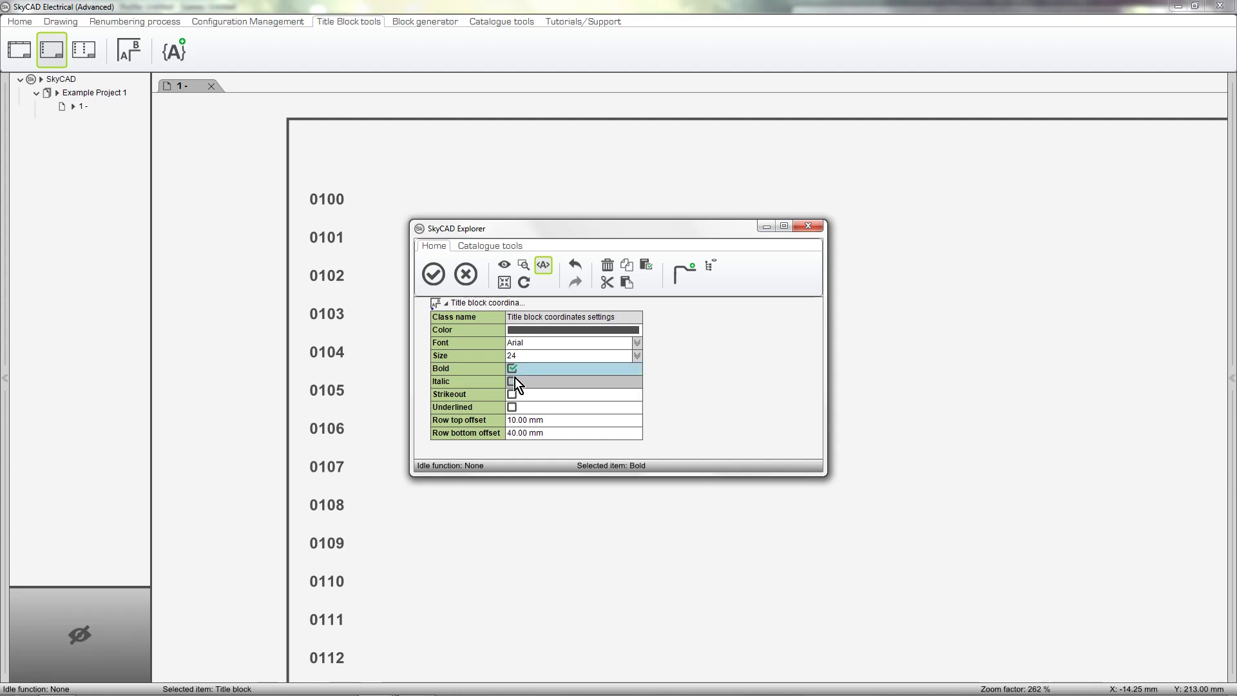
click(530, 420)
text(5)
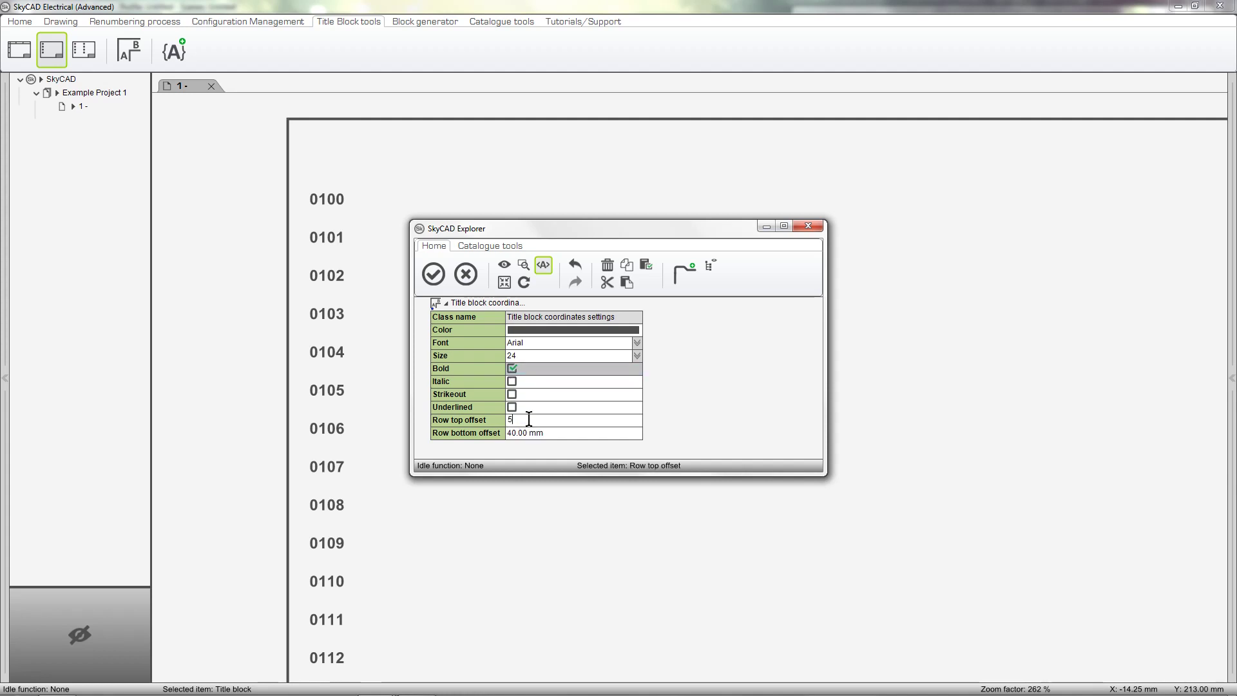
key(Return)
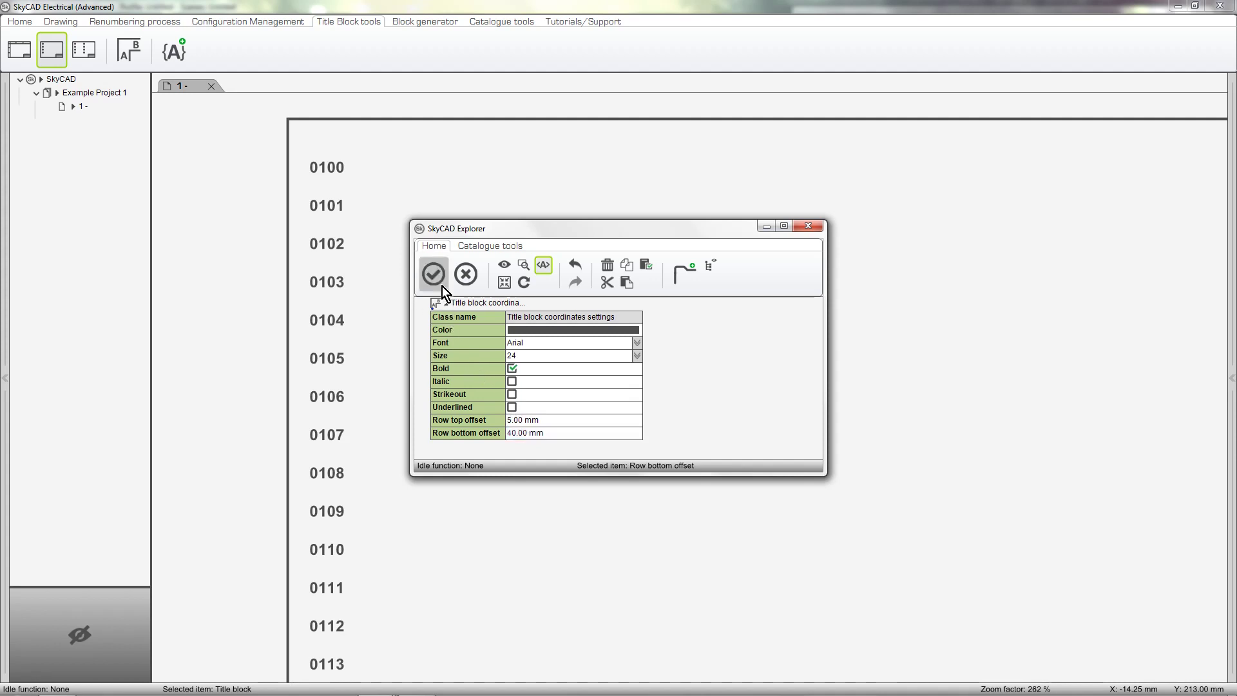
click(442, 277)
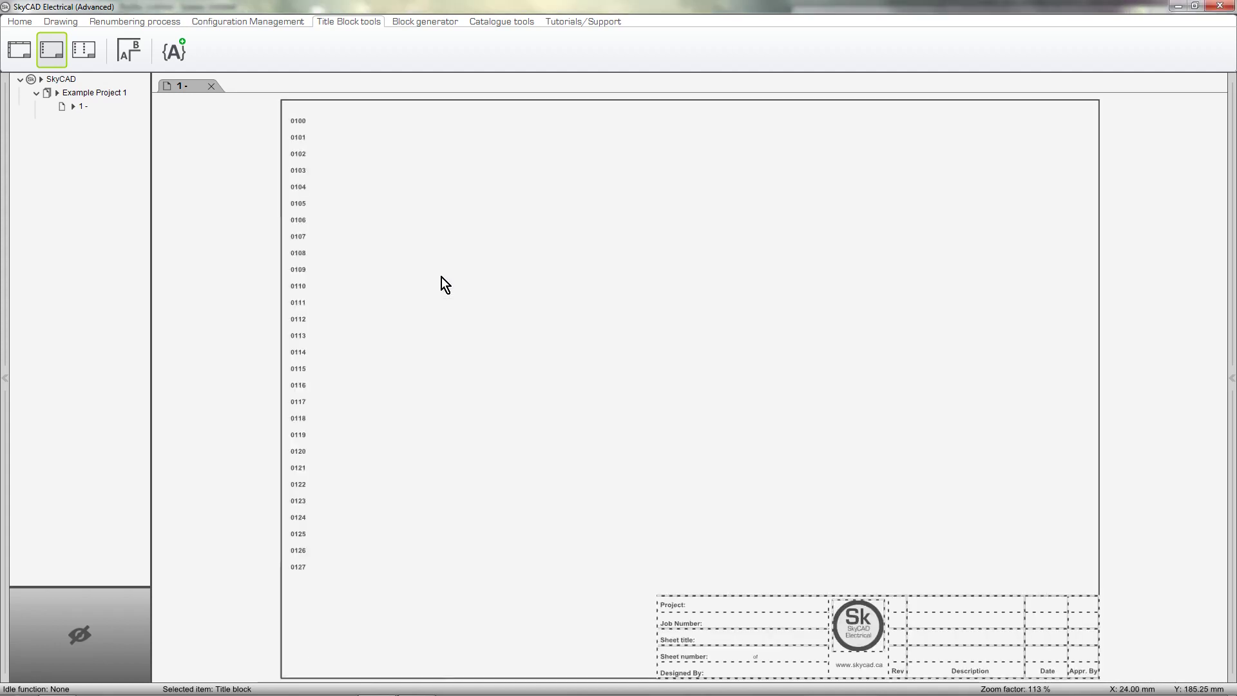
Step: Place the project Name attribute, Example Project 1, into the title block's Project field
scroll(939, 597, up, 5)
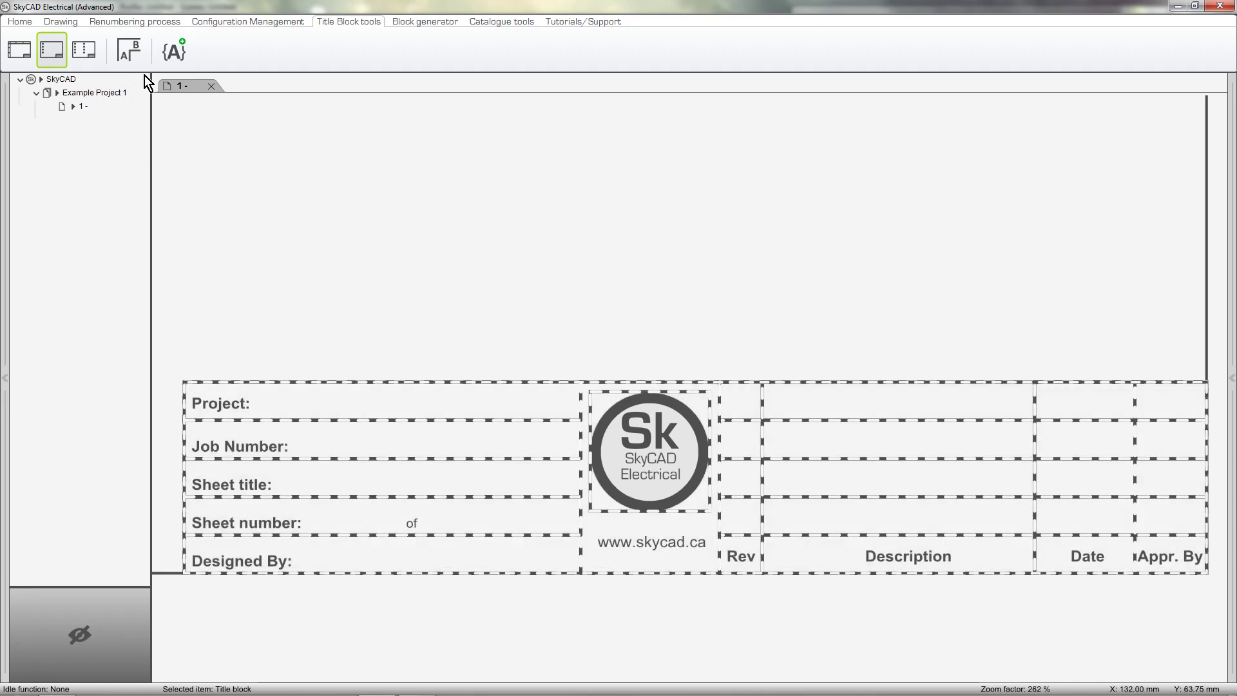
click(179, 52)
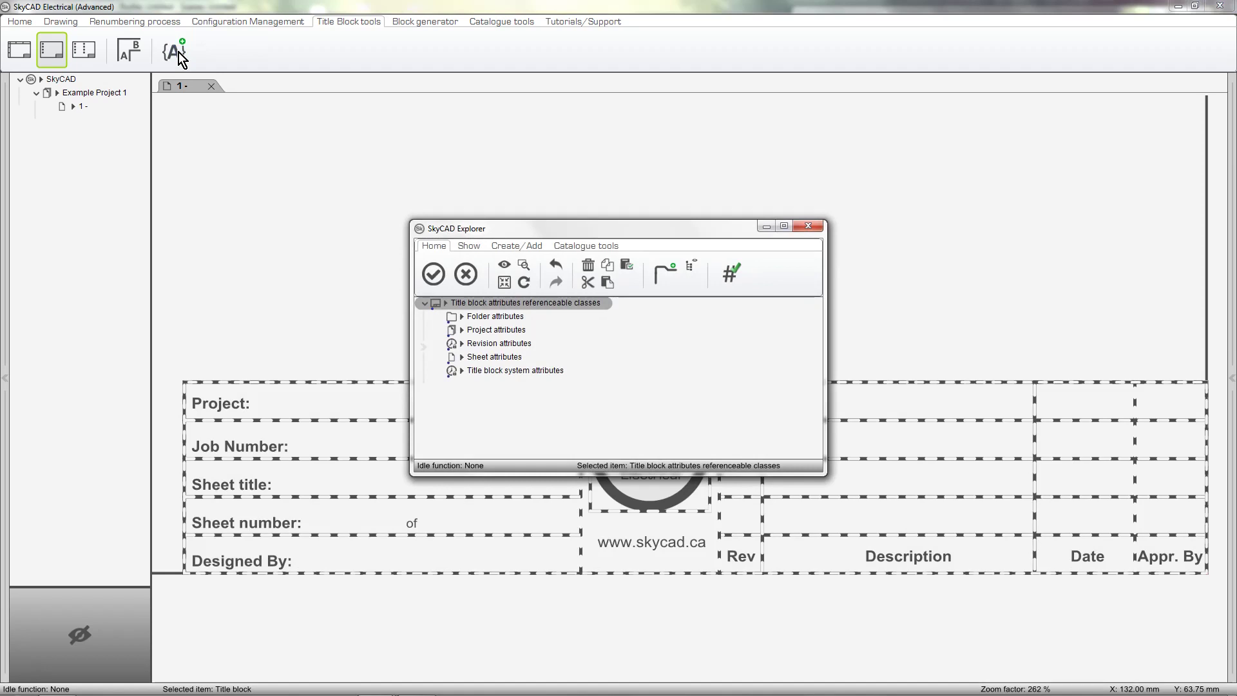
click(523, 331)
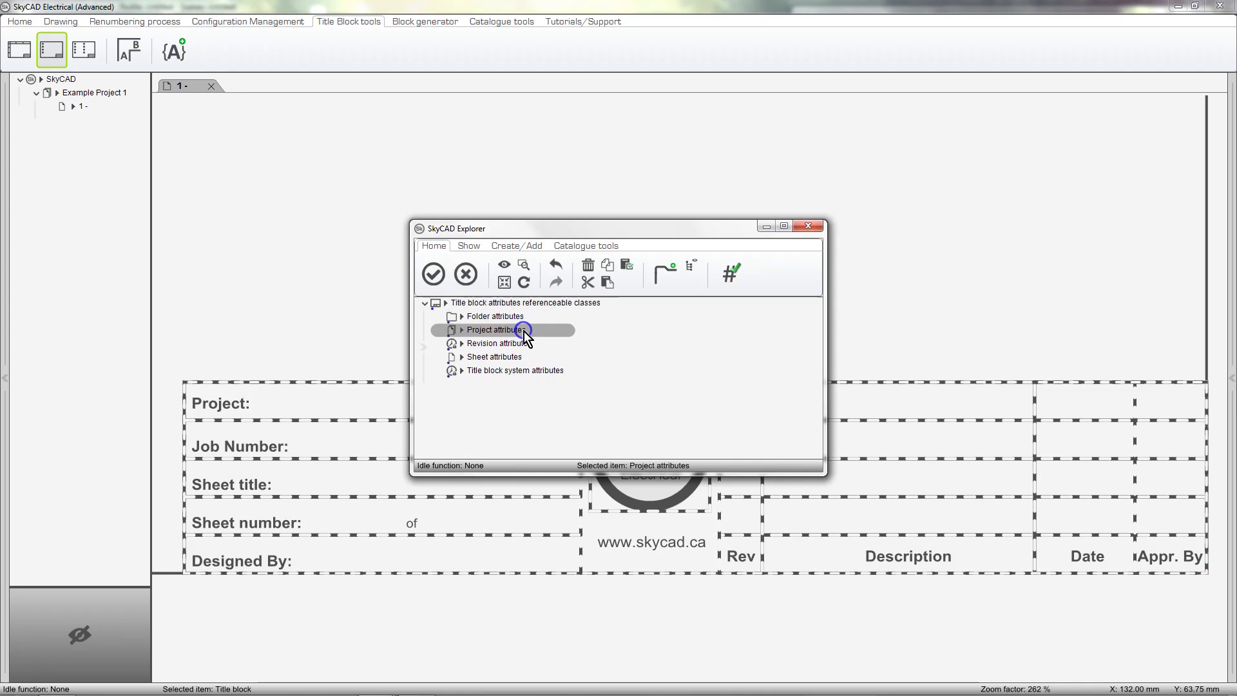
click(443, 287)
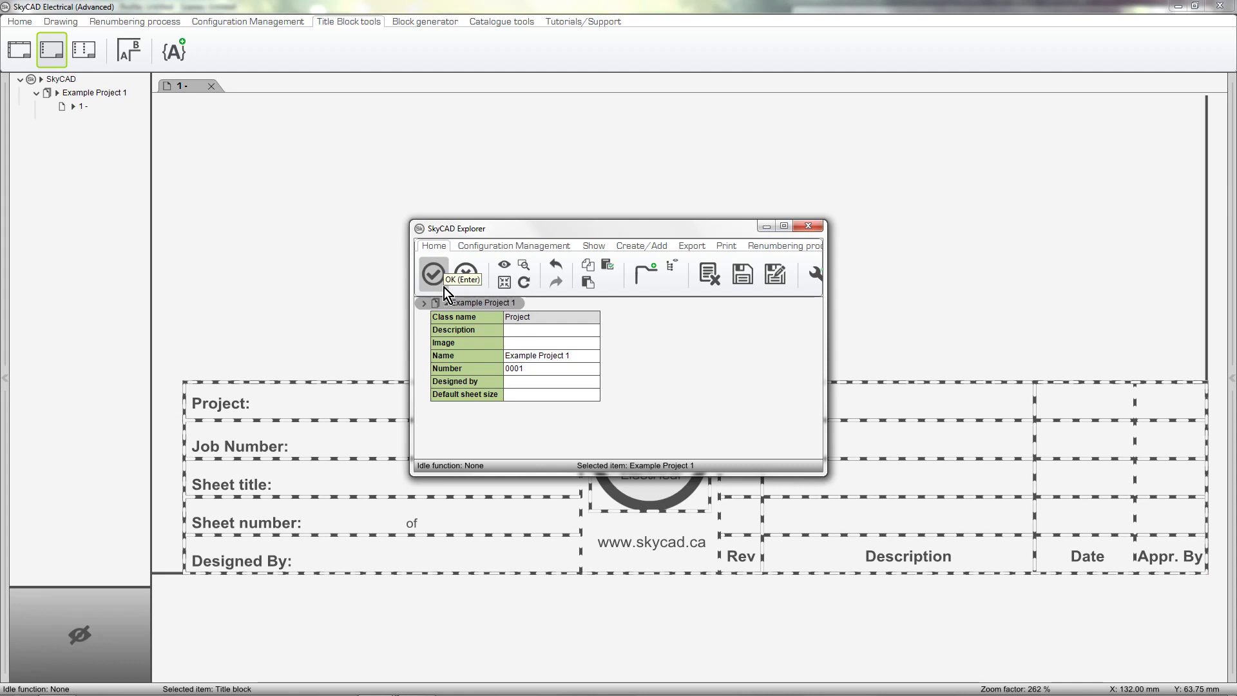
click(535, 357)
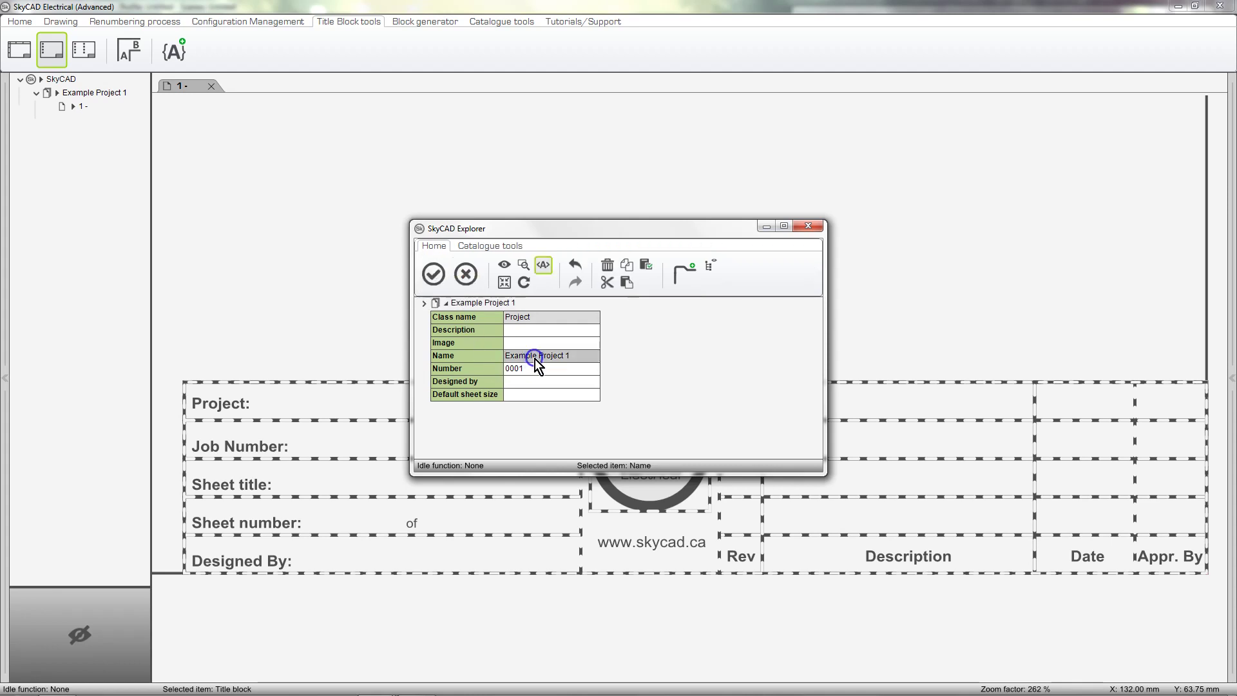
click(435, 281)
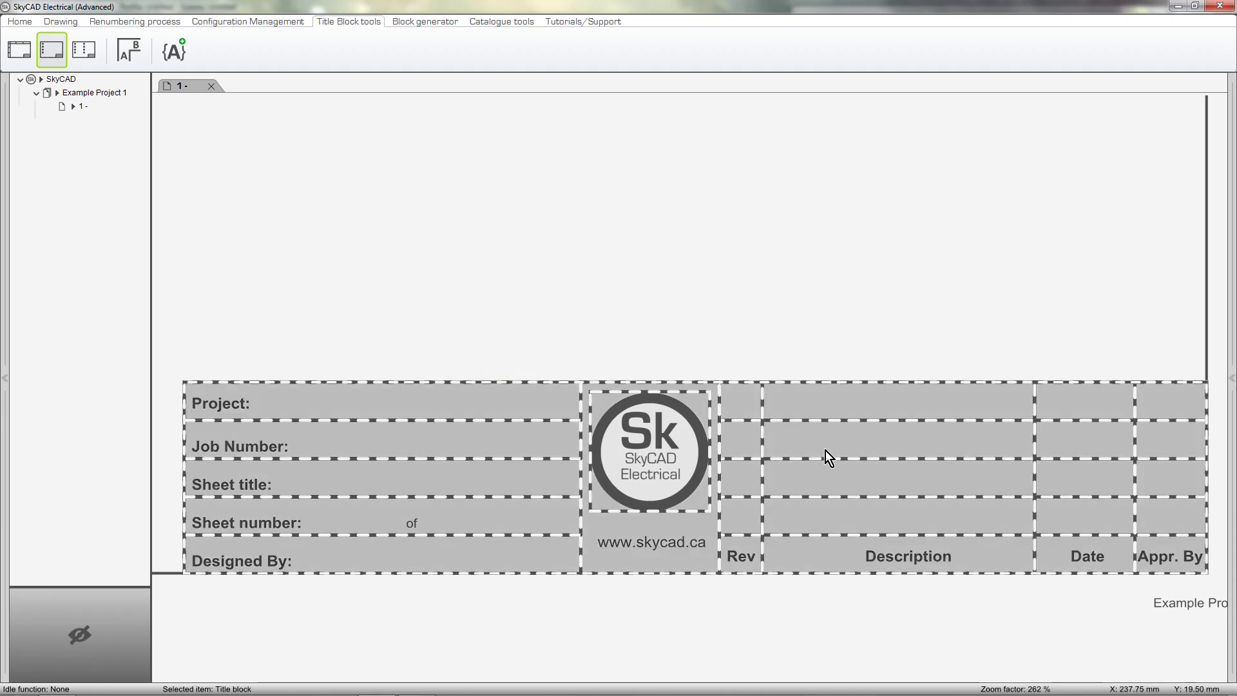
drag(1211, 608, 346, 414)
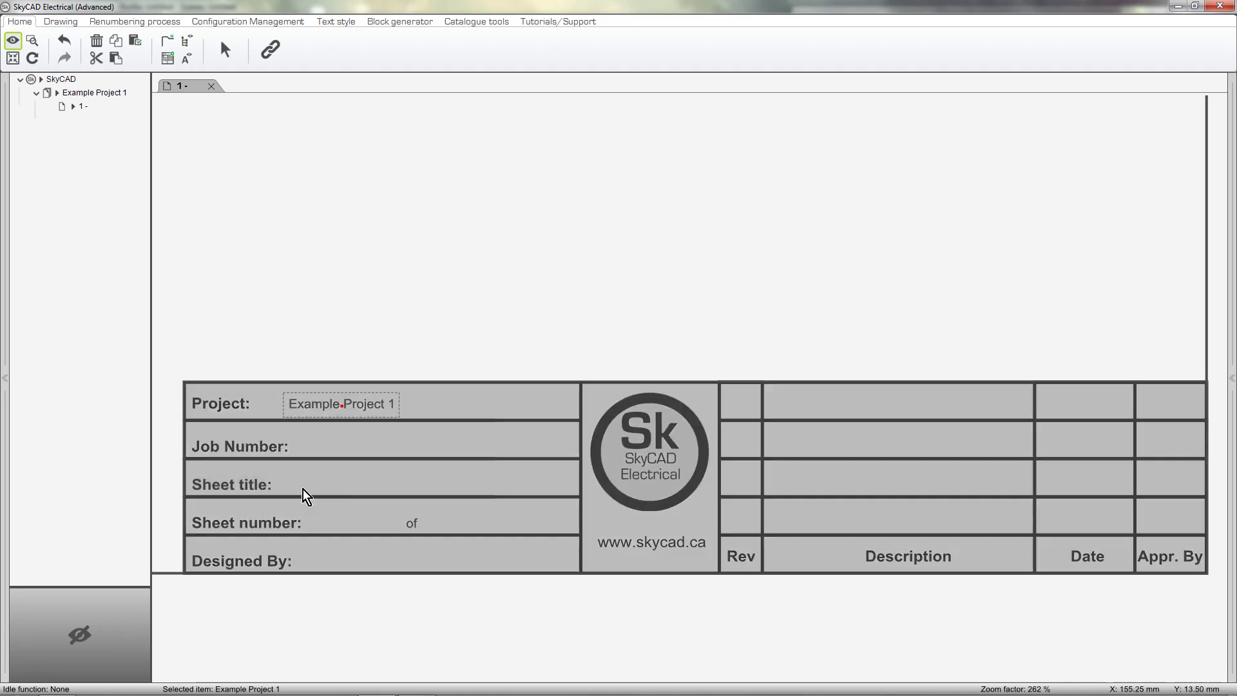
Step: Insert the Sheet attributes' Title field, shown as [Sheet.Title], beside the title block
click(335, 491)
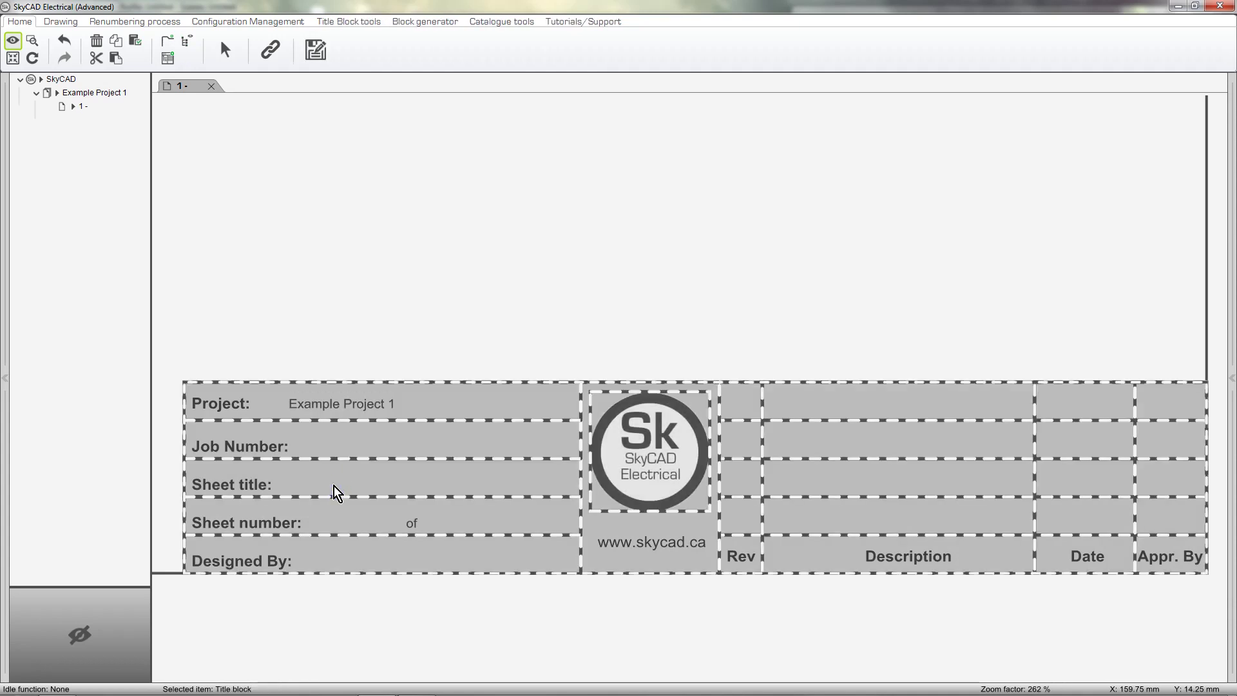
click(365, 23)
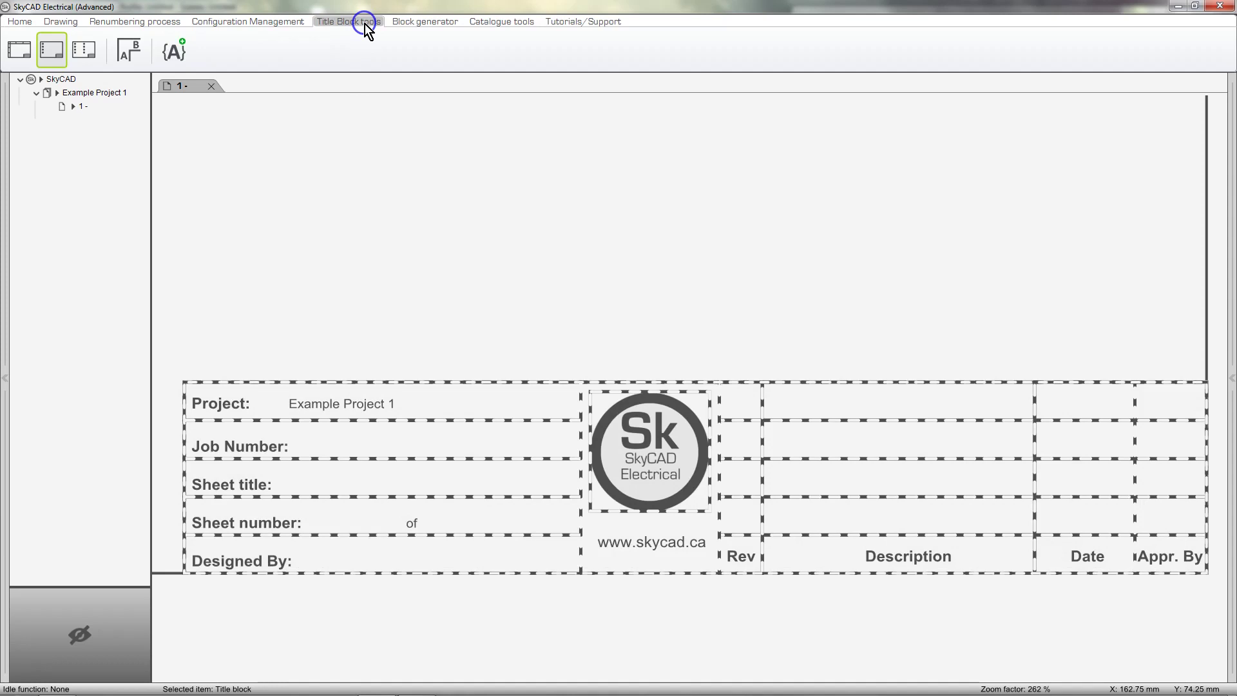
click(163, 60)
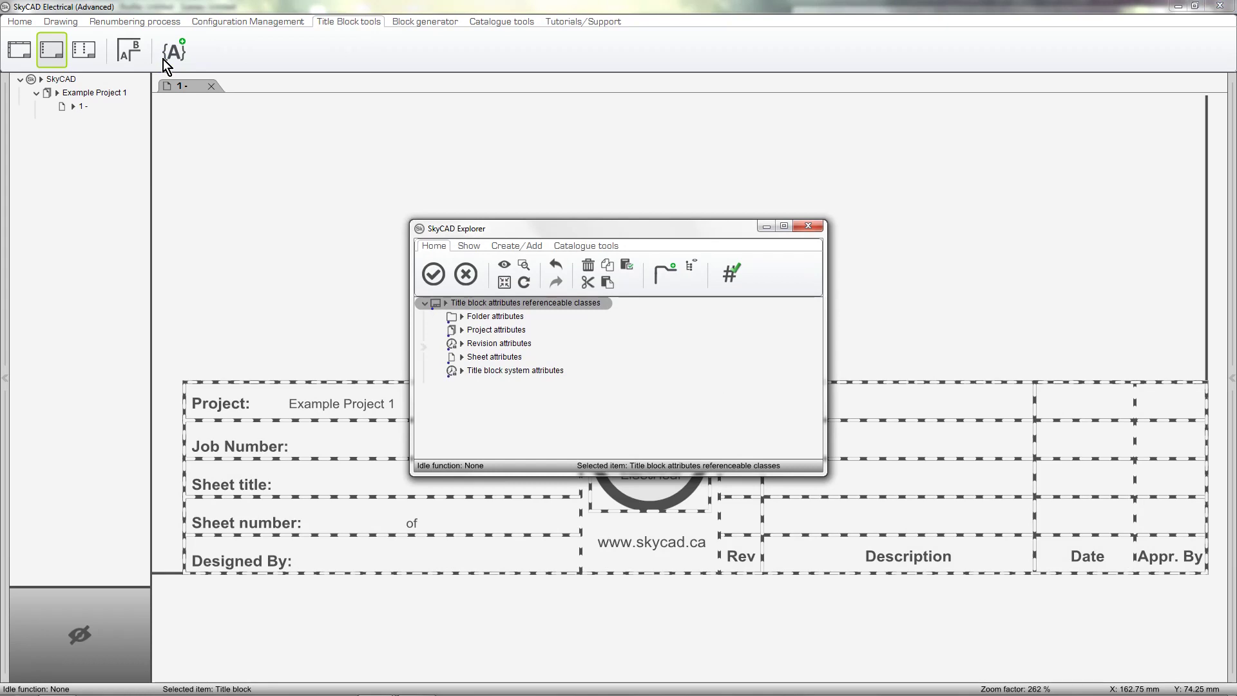
click(510, 359)
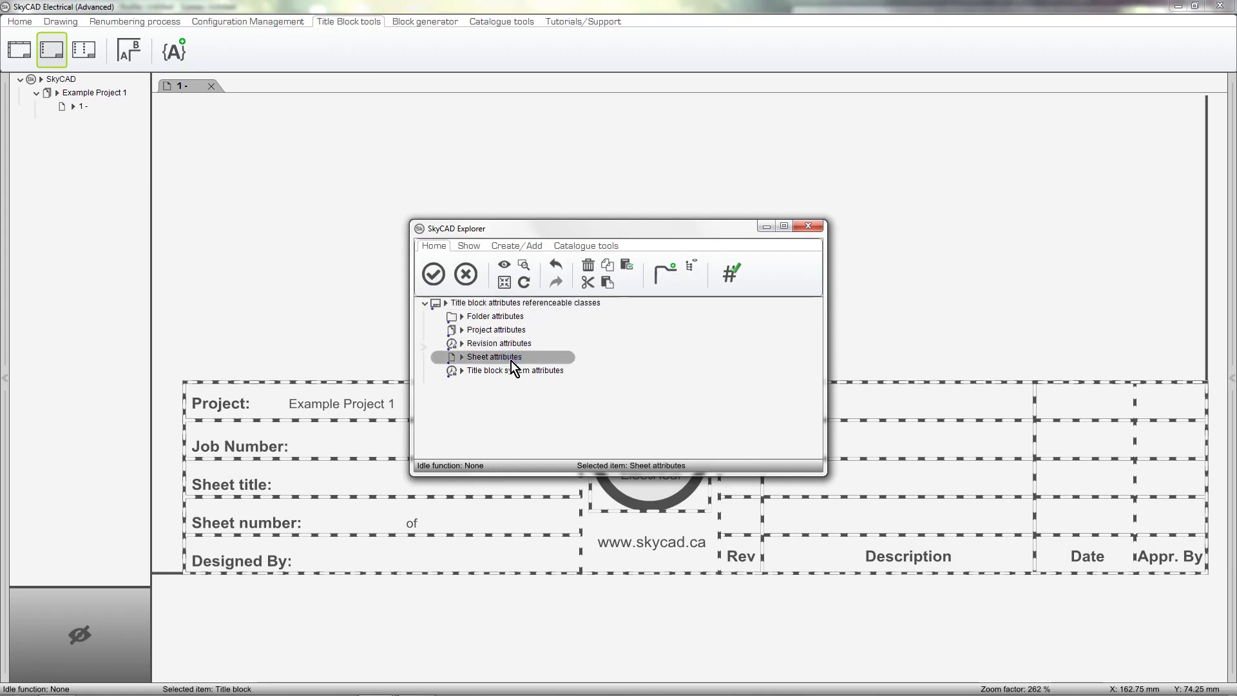
click(440, 283)
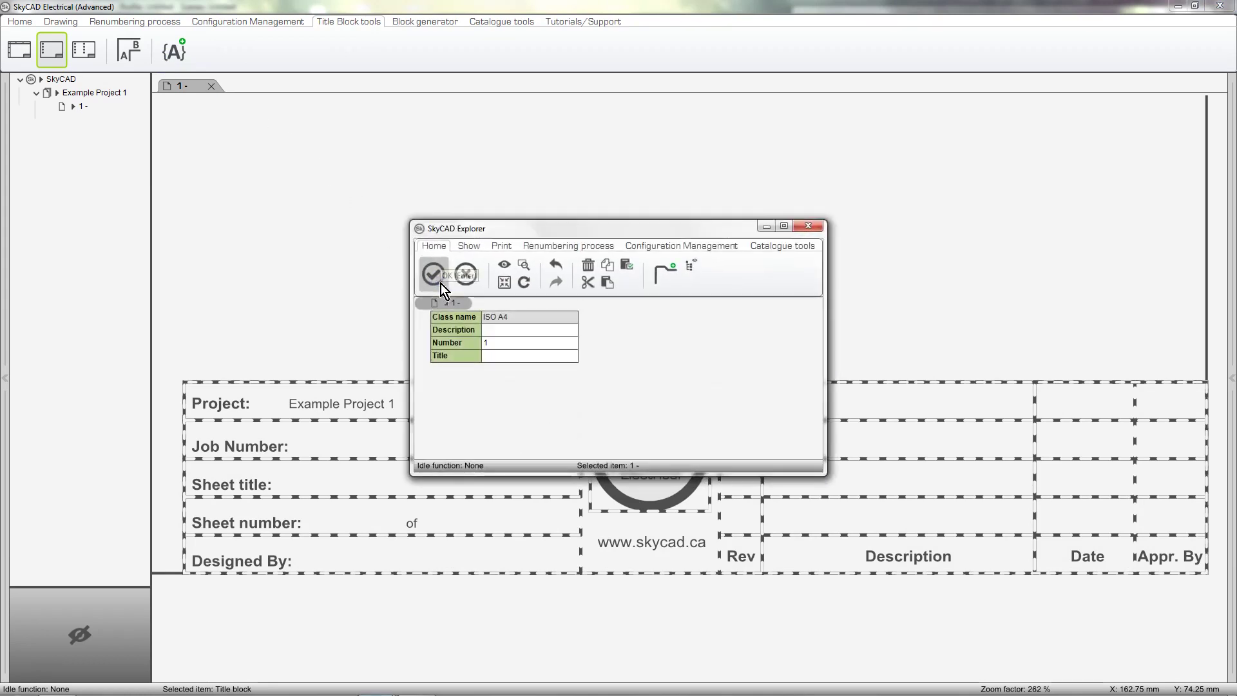
click(516, 357)
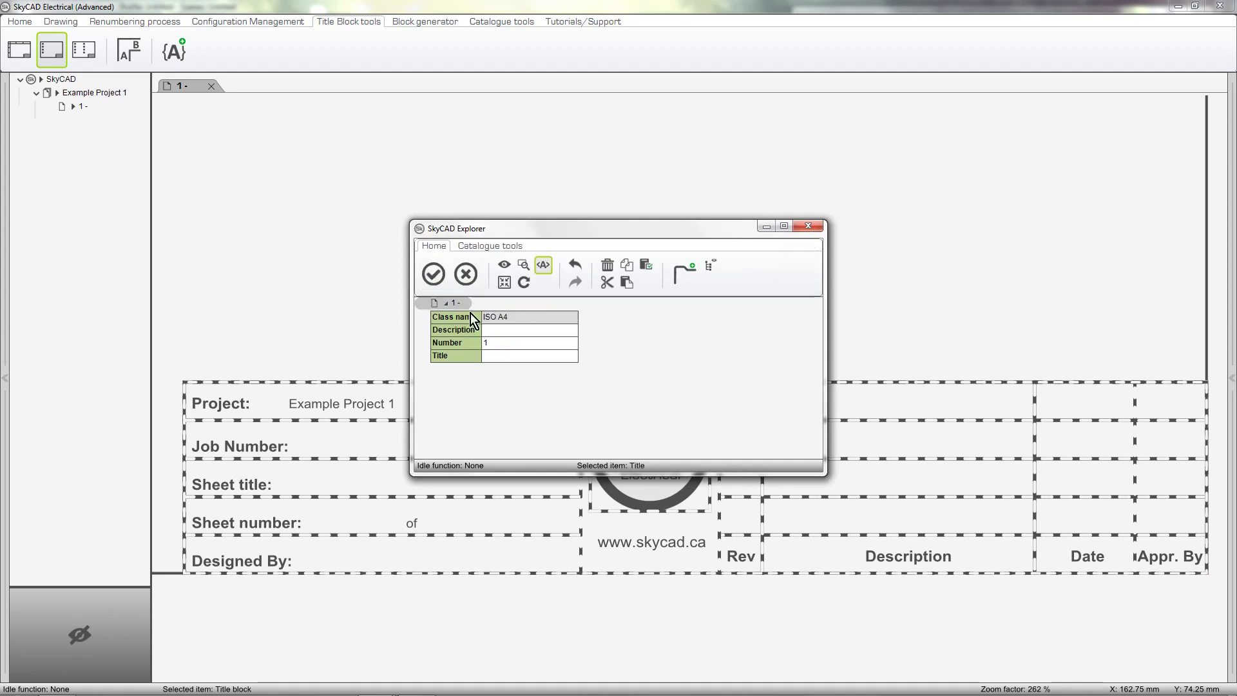
click(439, 284)
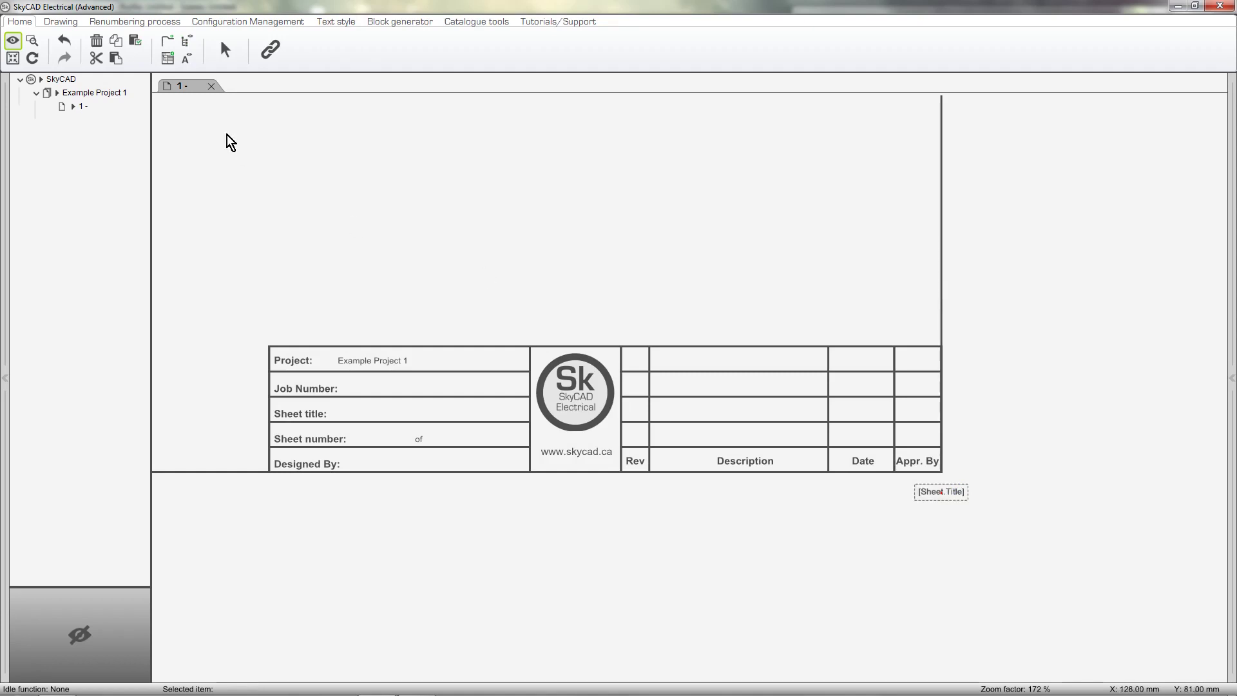
Step: Turn on Show empty attribute names and drop [Sheet.Title] into the Sheet title row
click(67, 24)
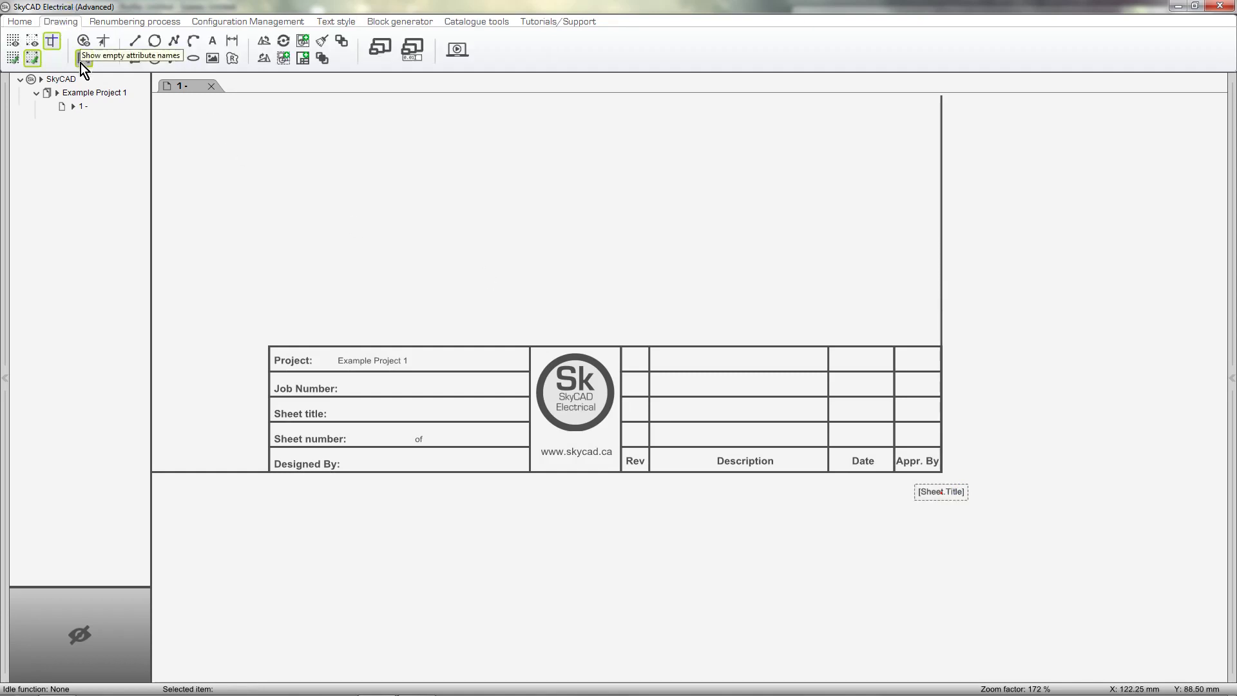
click(82, 62)
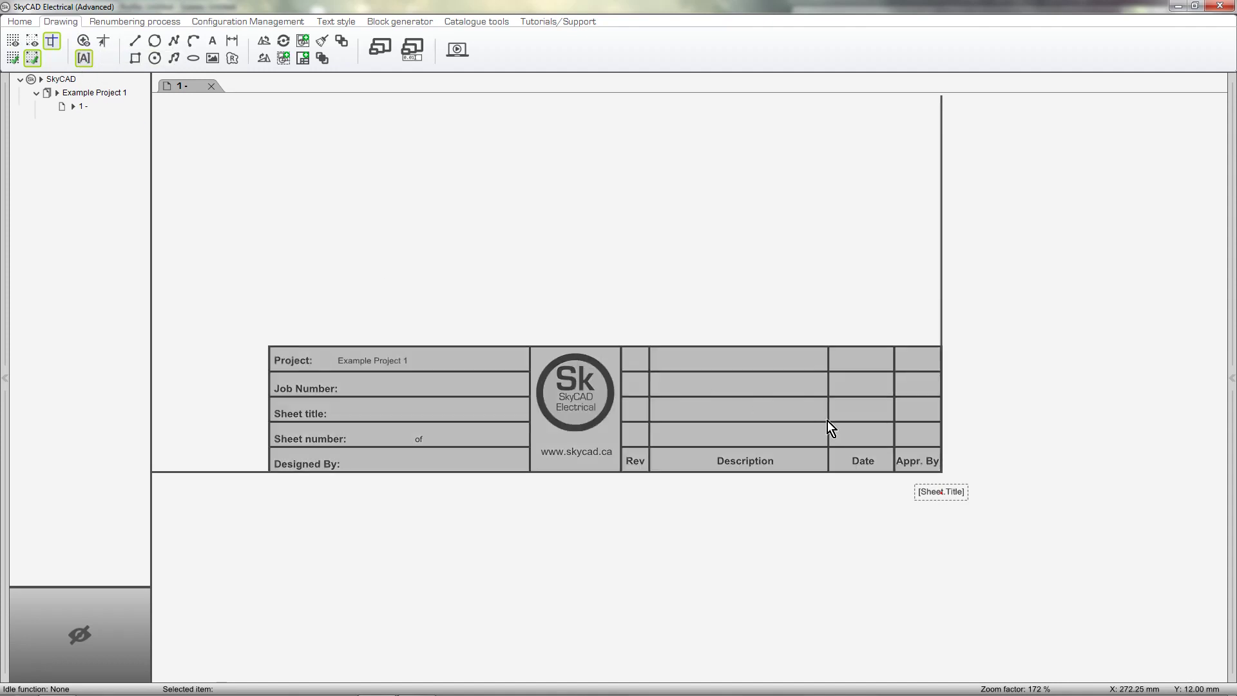
drag(941, 493, 369, 408)
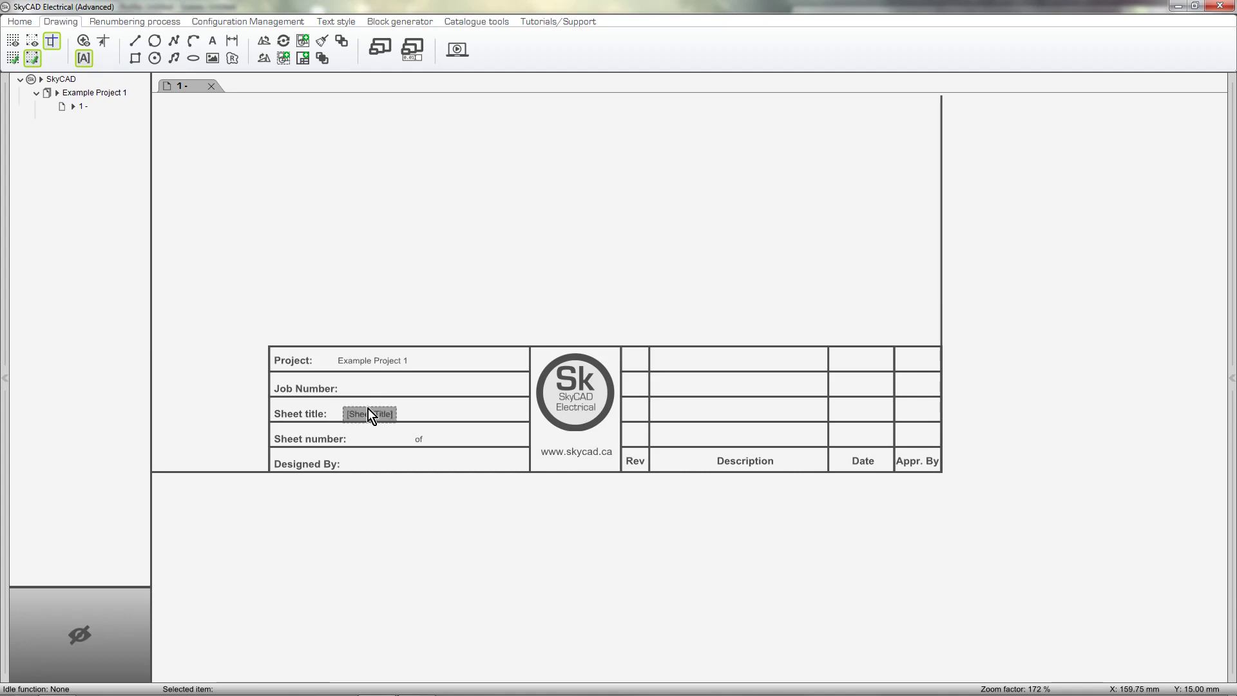
Step: Set sheet 1's Title property to Mains
scroll(368, 408, up, 2)
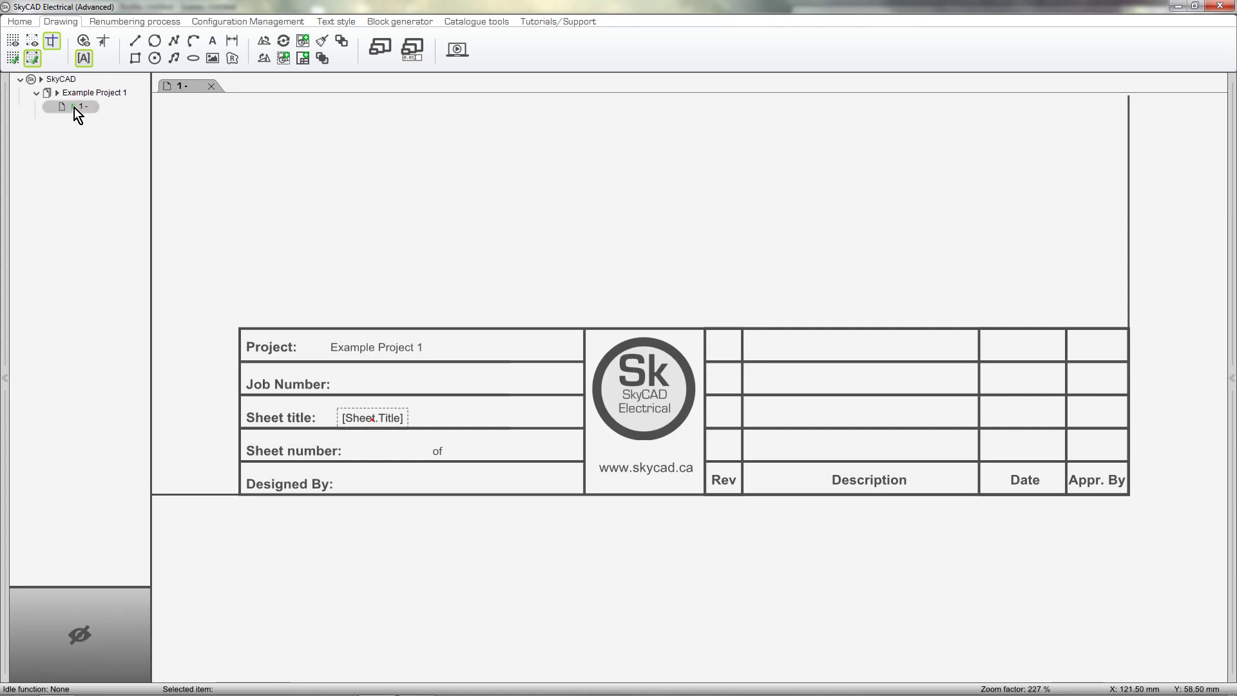
click(75, 107)
click(126, 161)
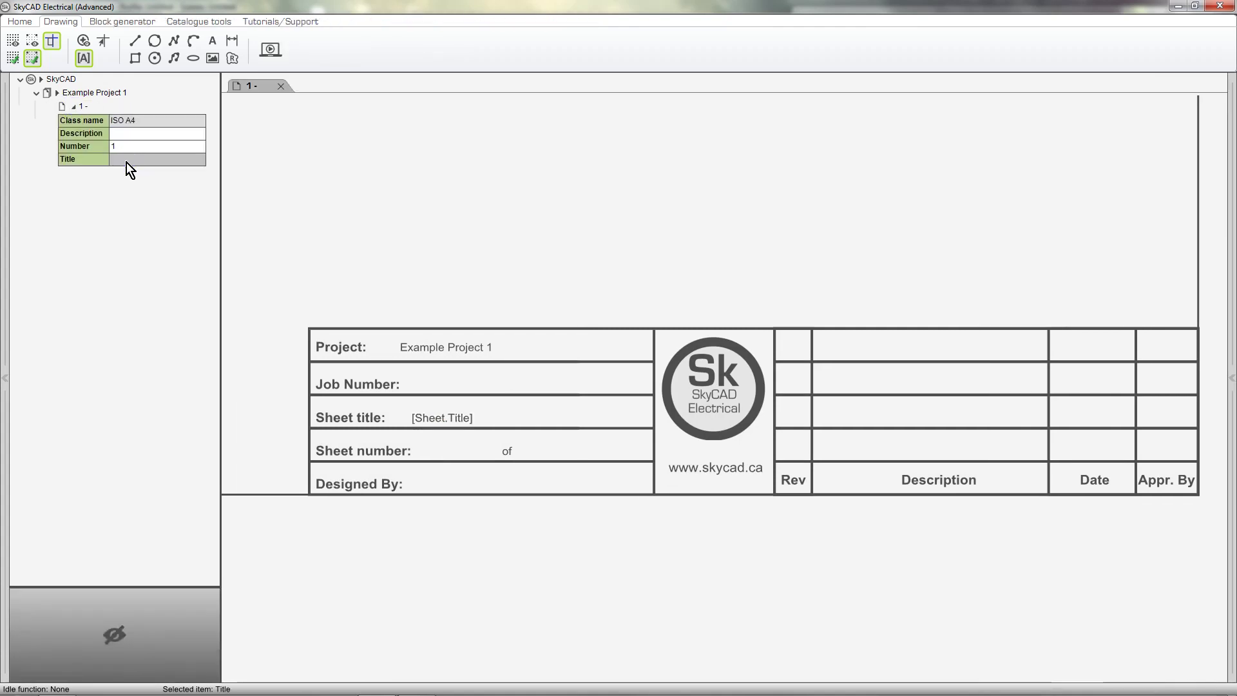
click(126, 160)
text(Mains)
key(Return)
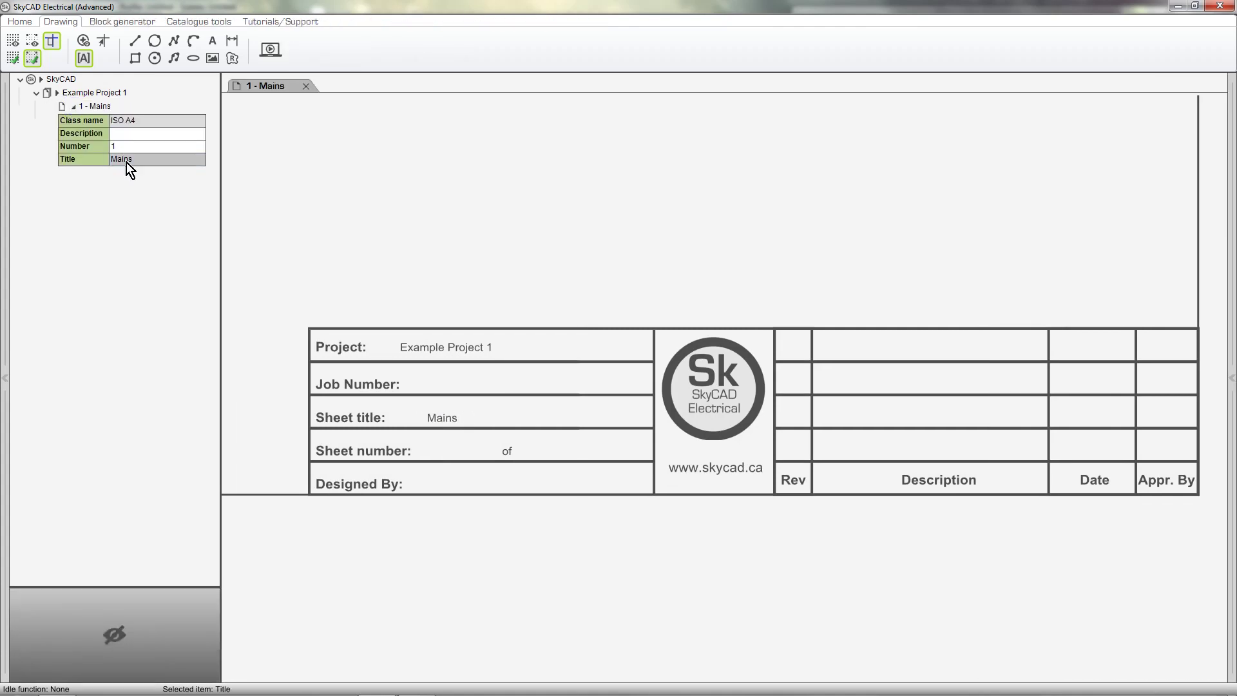
click(73, 107)
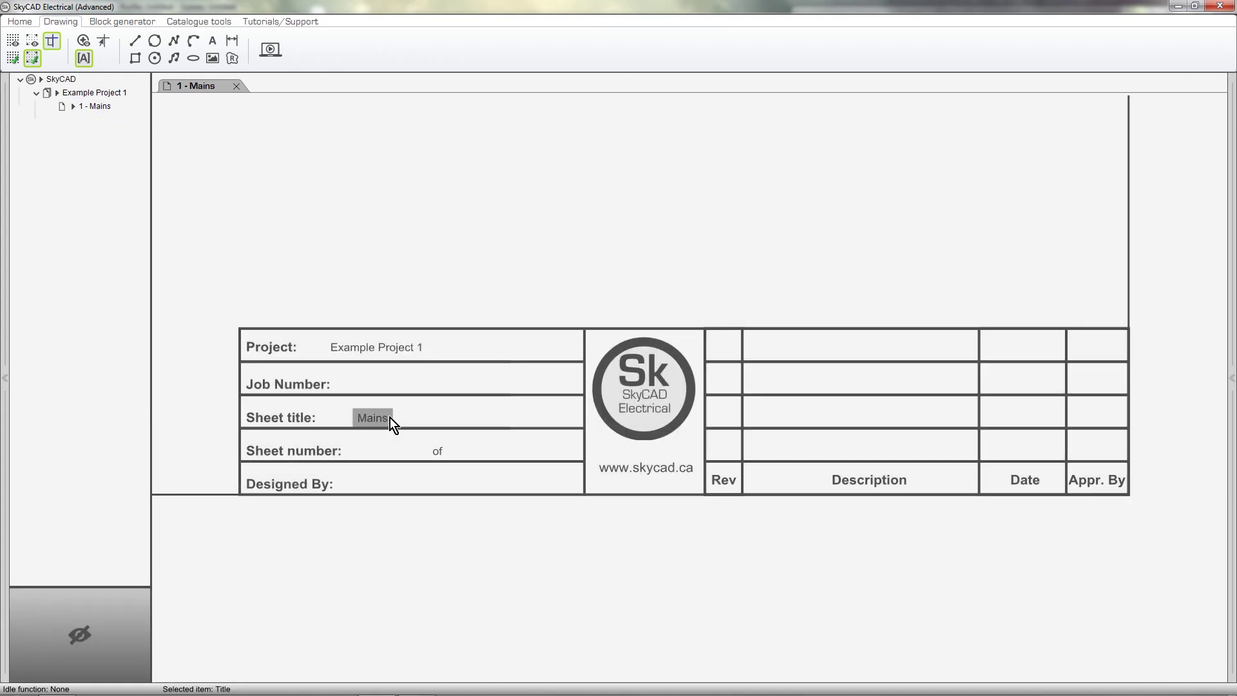
click(389, 418)
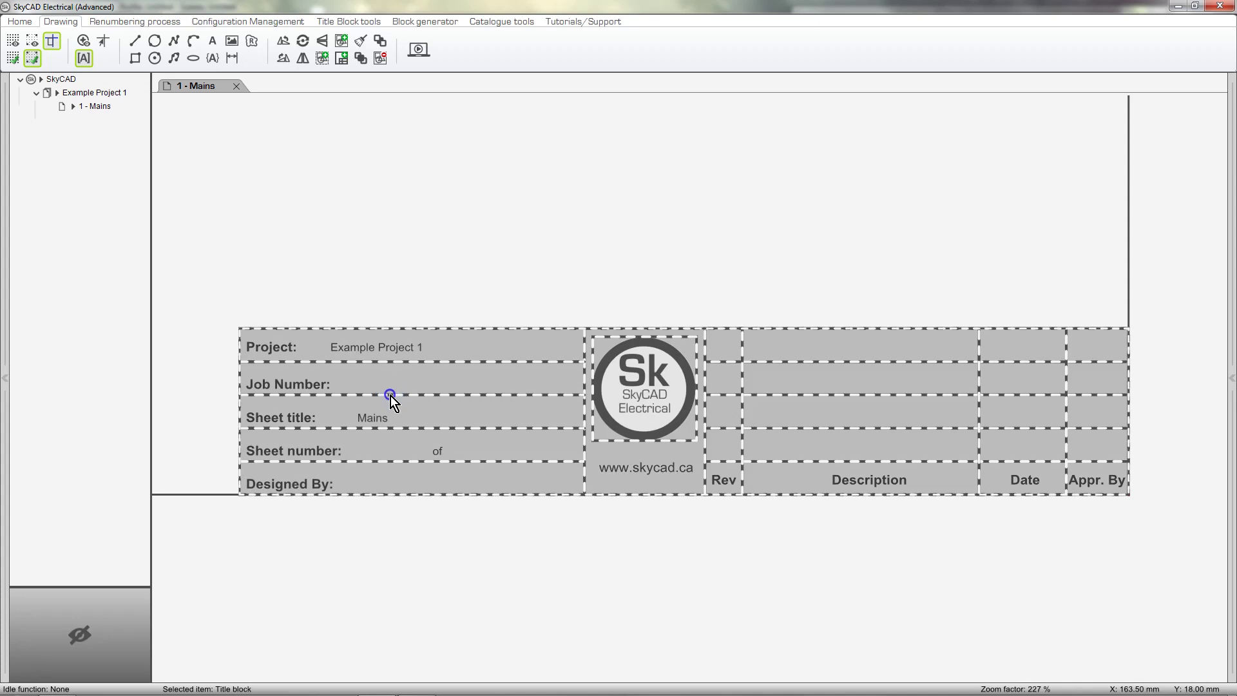
Step: Insert the Revision Number attribute, displaying 4 revisions
click(326, 22)
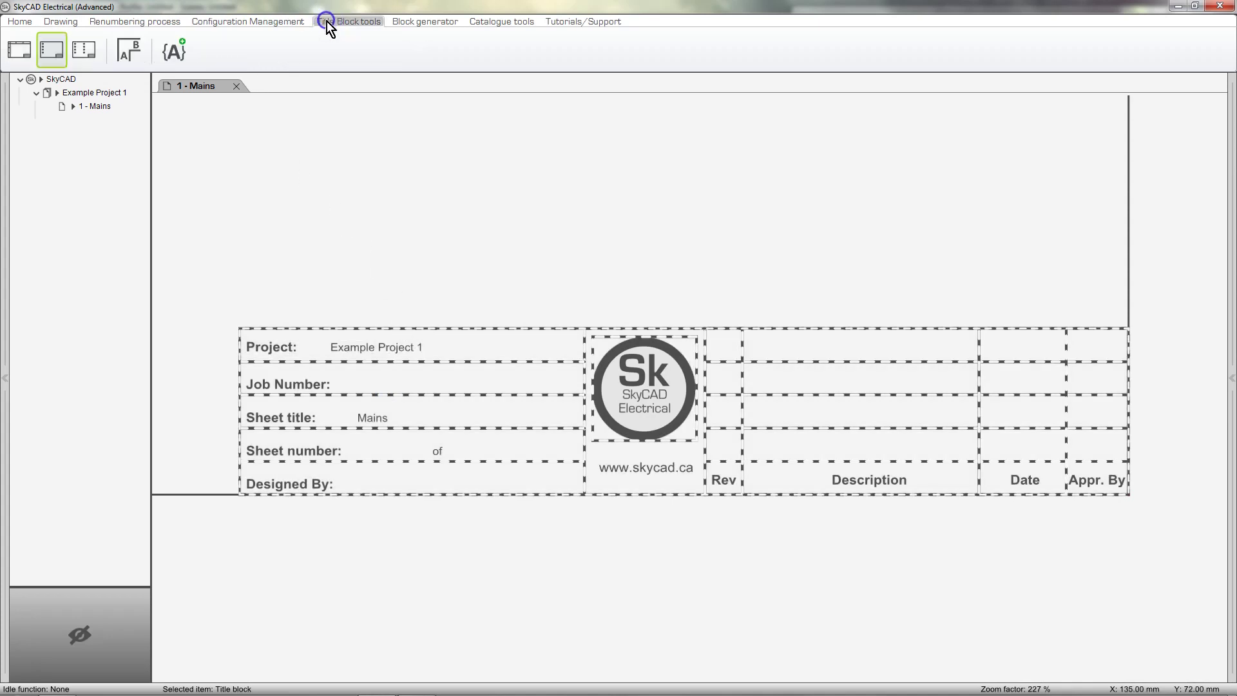
click(179, 63)
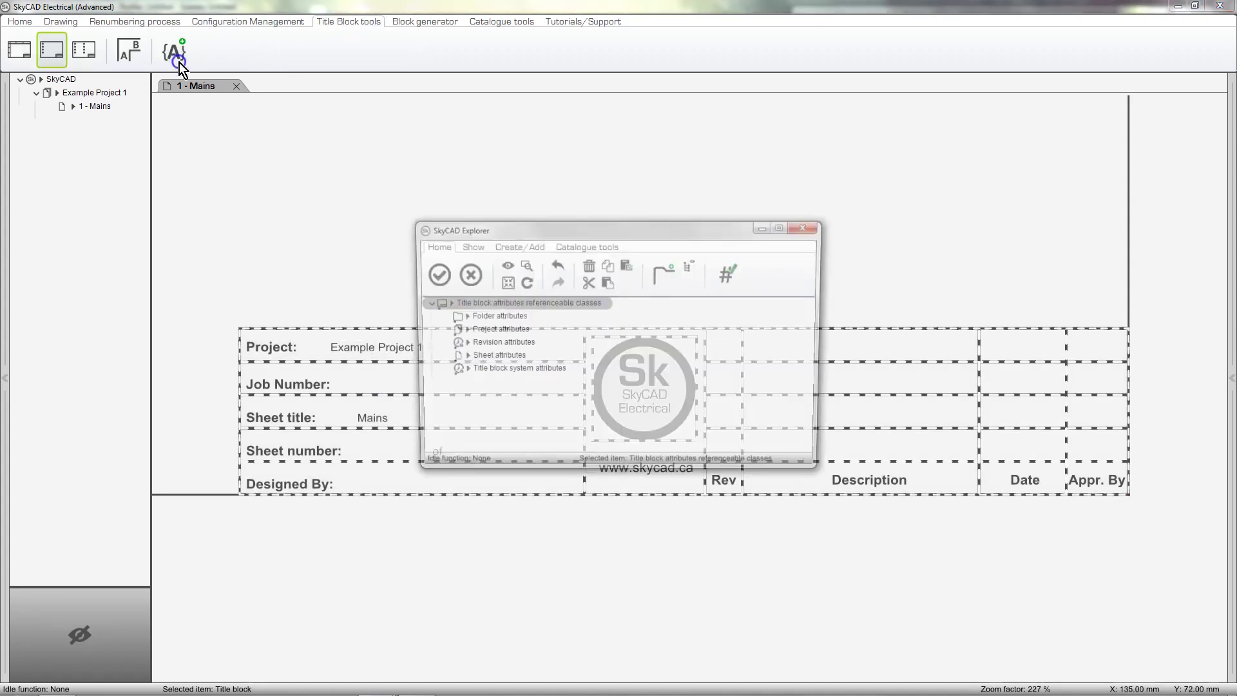
click(538, 346)
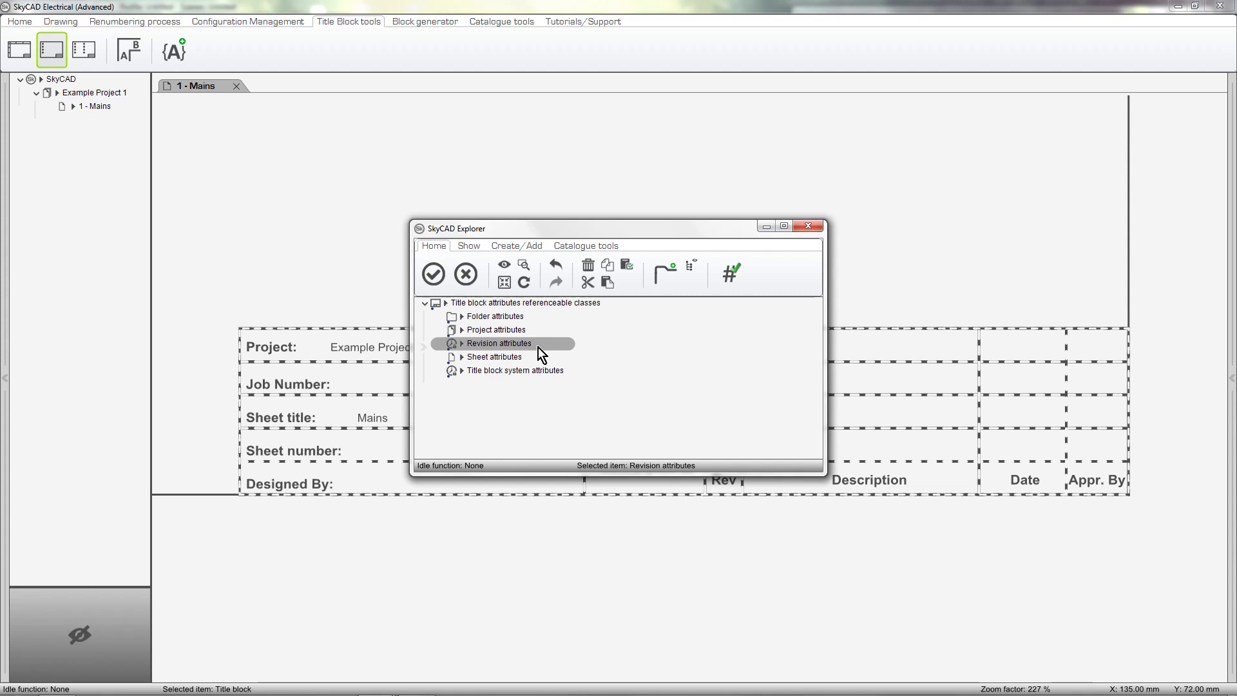
click(447, 284)
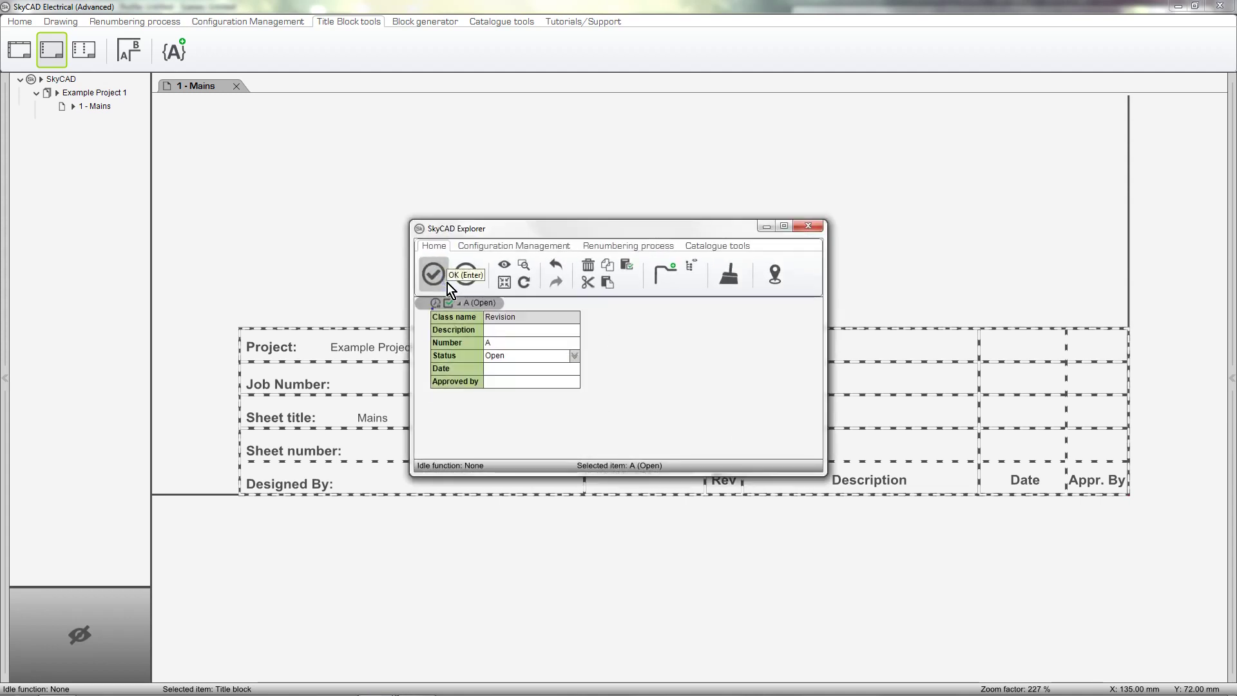
click(514, 339)
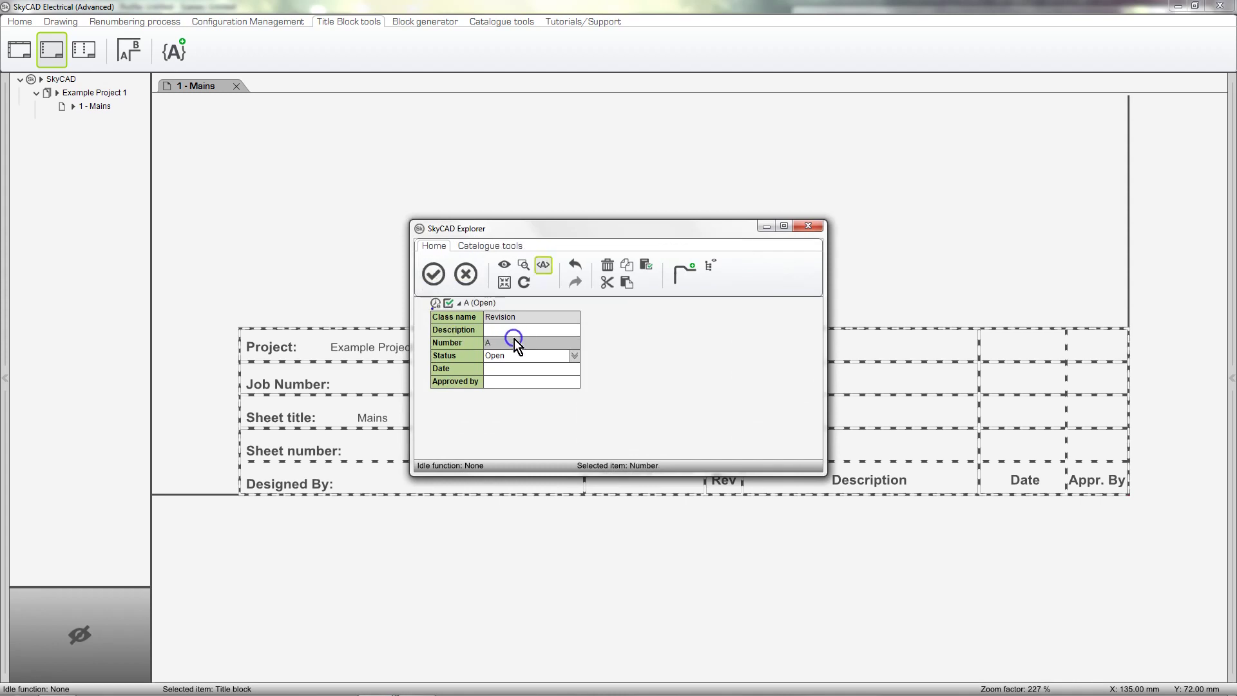
click(438, 284)
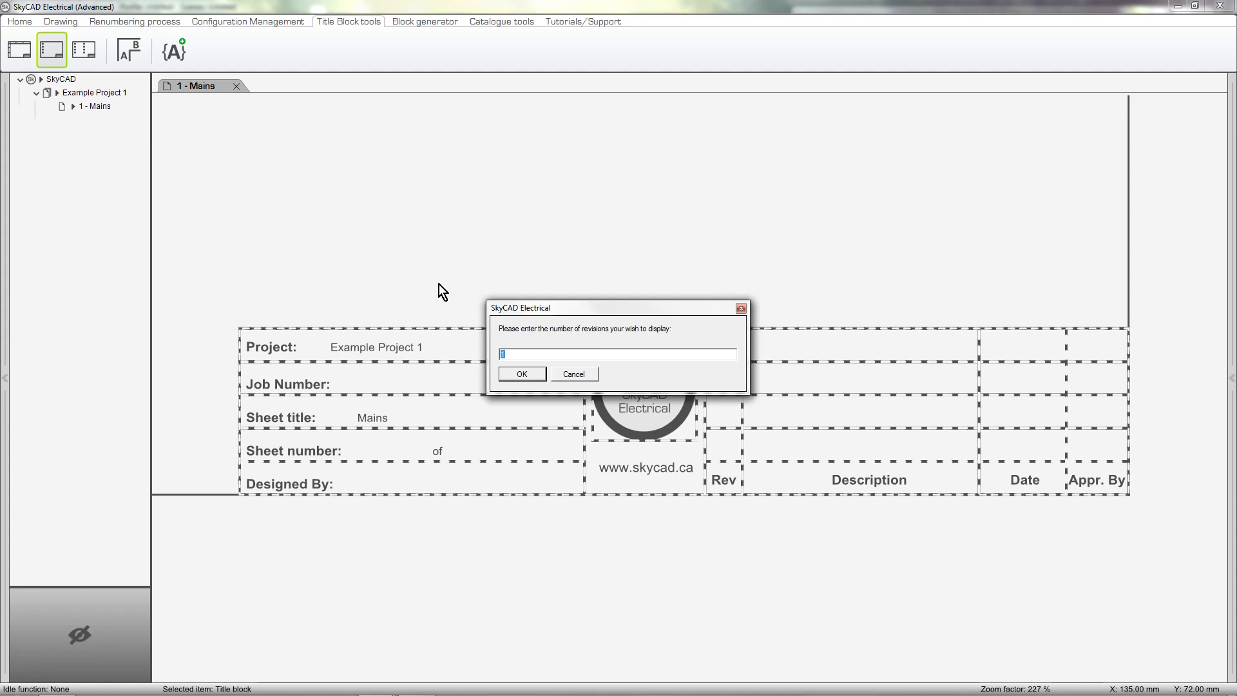
text(4)
click(527, 373)
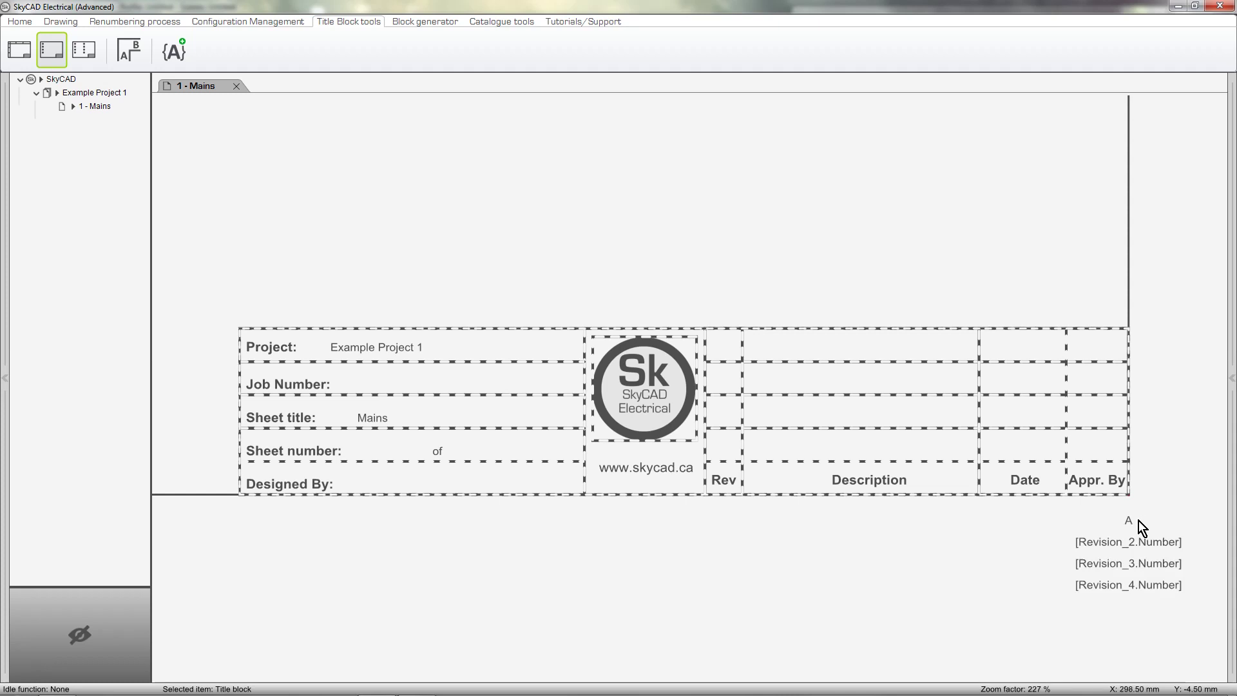
Step: Stack revision A and Revision 2–4 numbers into the Rev column rows, A at the bottom
drag(1133, 521, 721, 452)
drag(1130, 542, 725, 422)
drag(1128, 562, 706, 380)
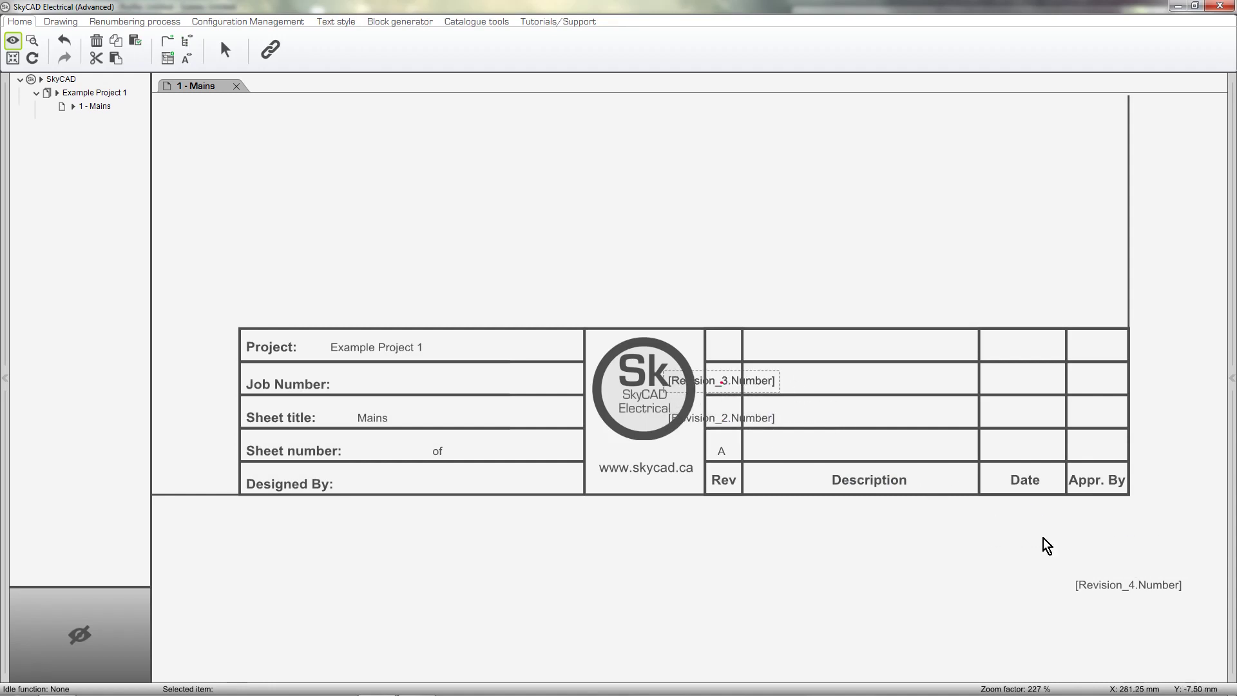
drag(1121, 585, 705, 348)
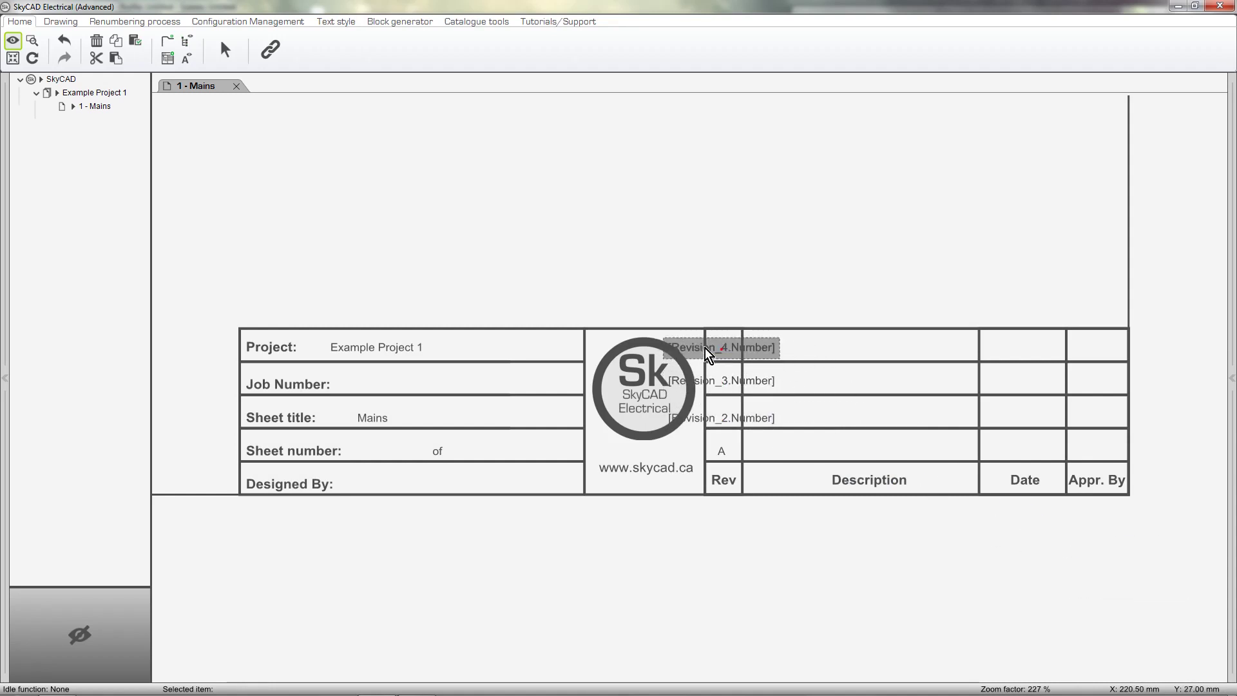
click(570, 350)
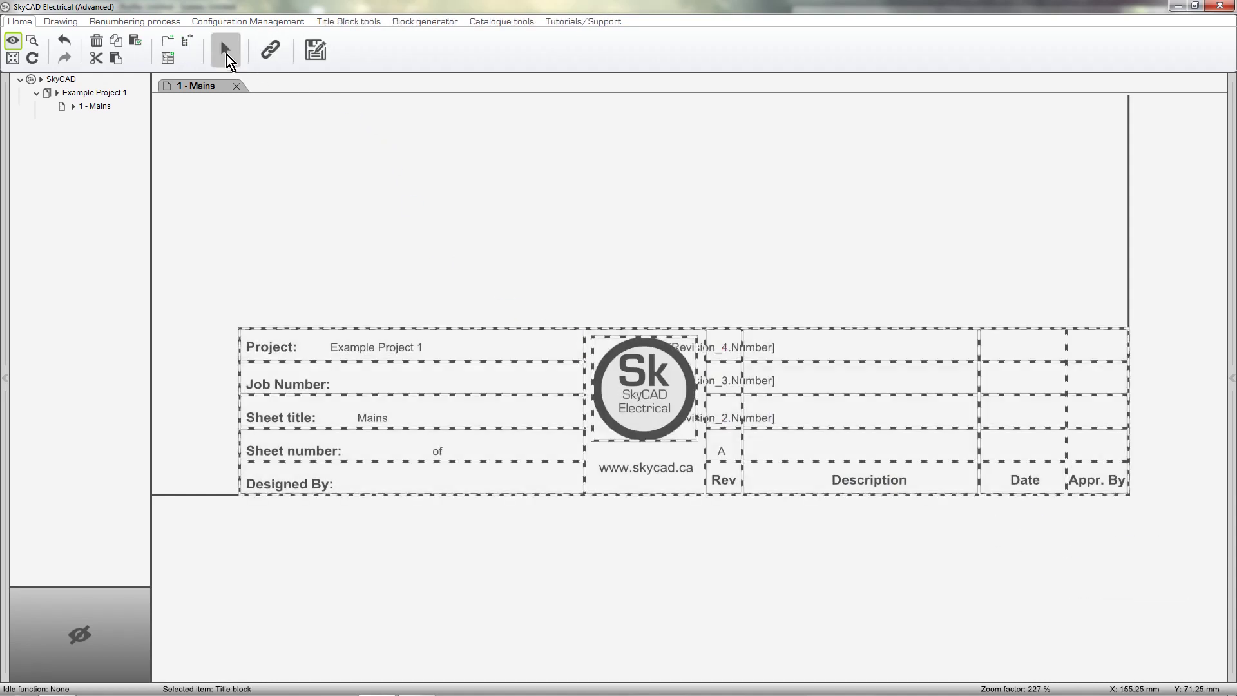
Step: Insert the Number of sheets system attribute, showing 1, beside the title block
click(345, 21)
click(184, 53)
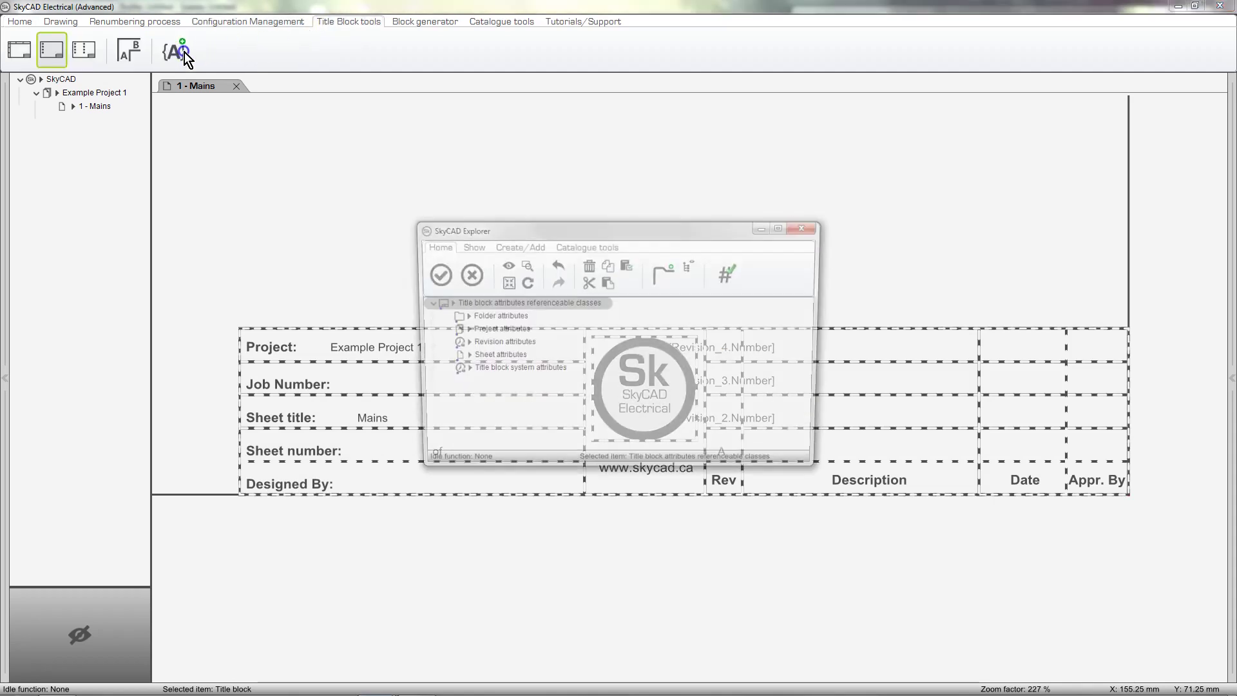
click(549, 375)
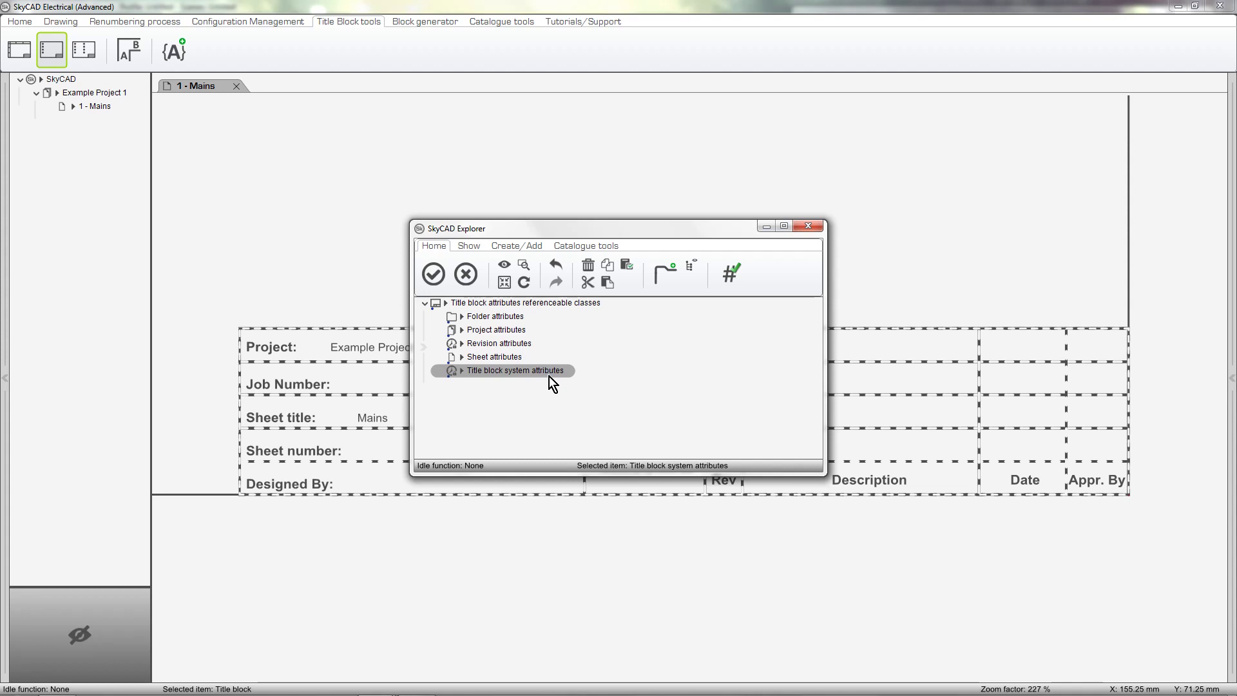
click(442, 282)
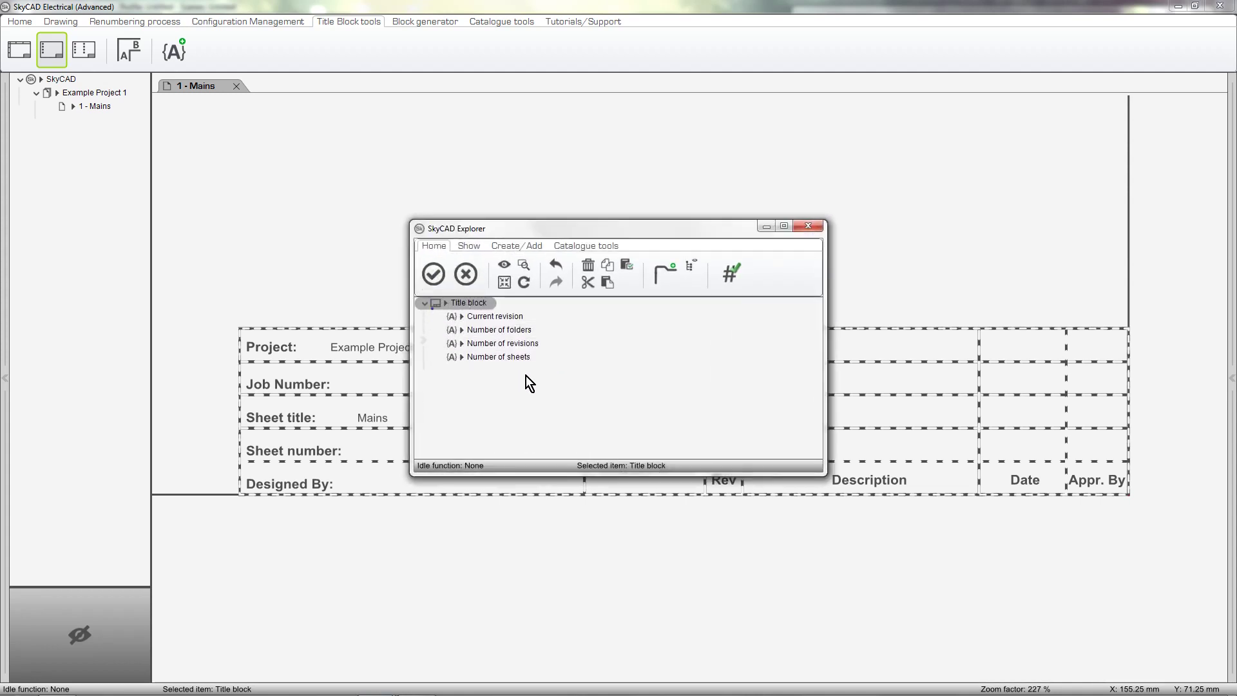
click(524, 358)
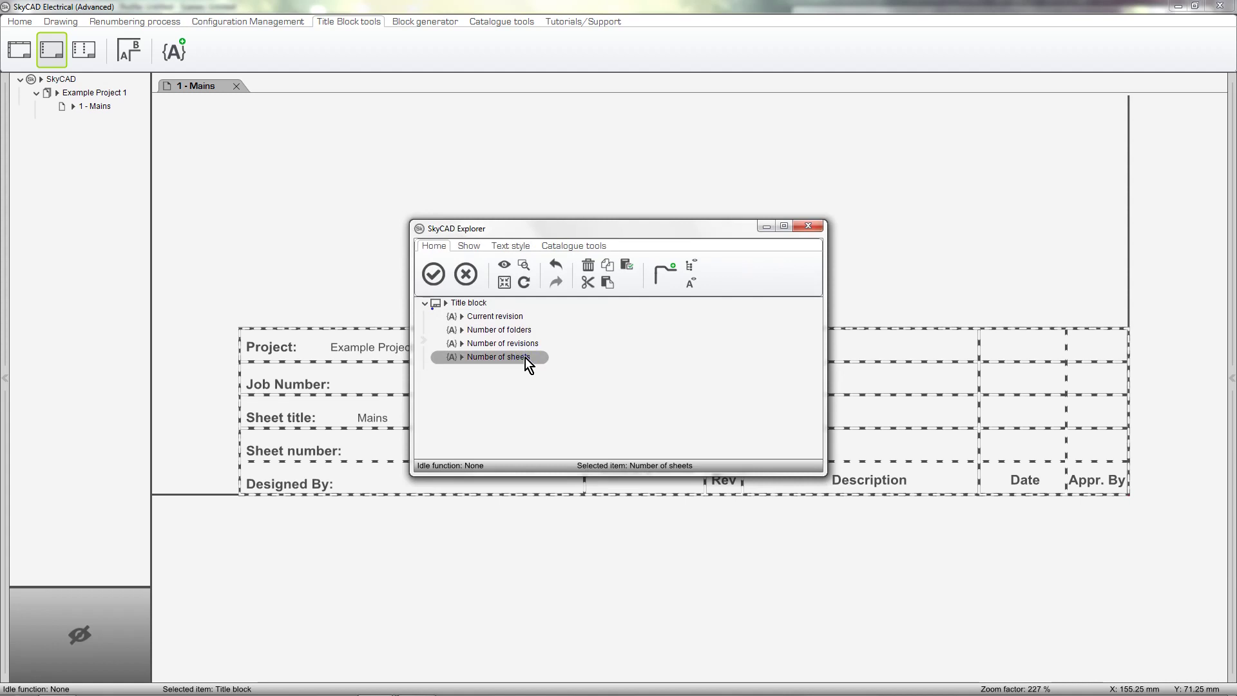
click(442, 280)
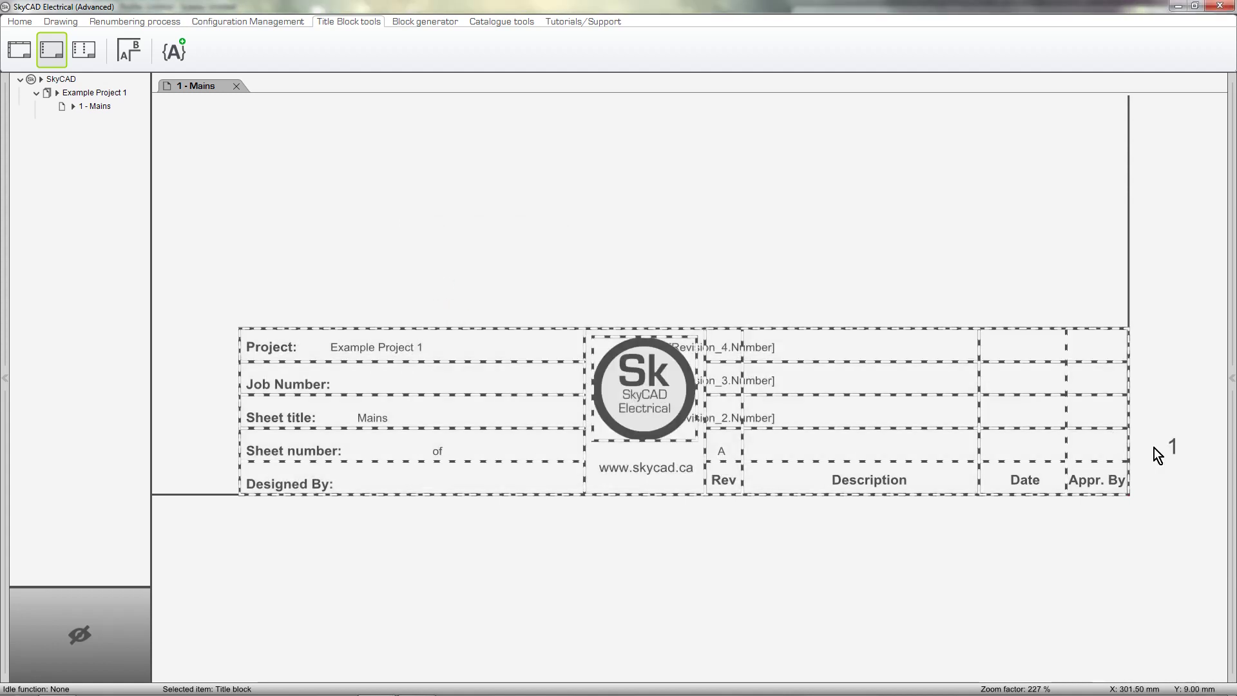
Step: Place the sheet count after "of" in the Sheet number row and set its text size to 24
drag(1174, 446, 1024, 475)
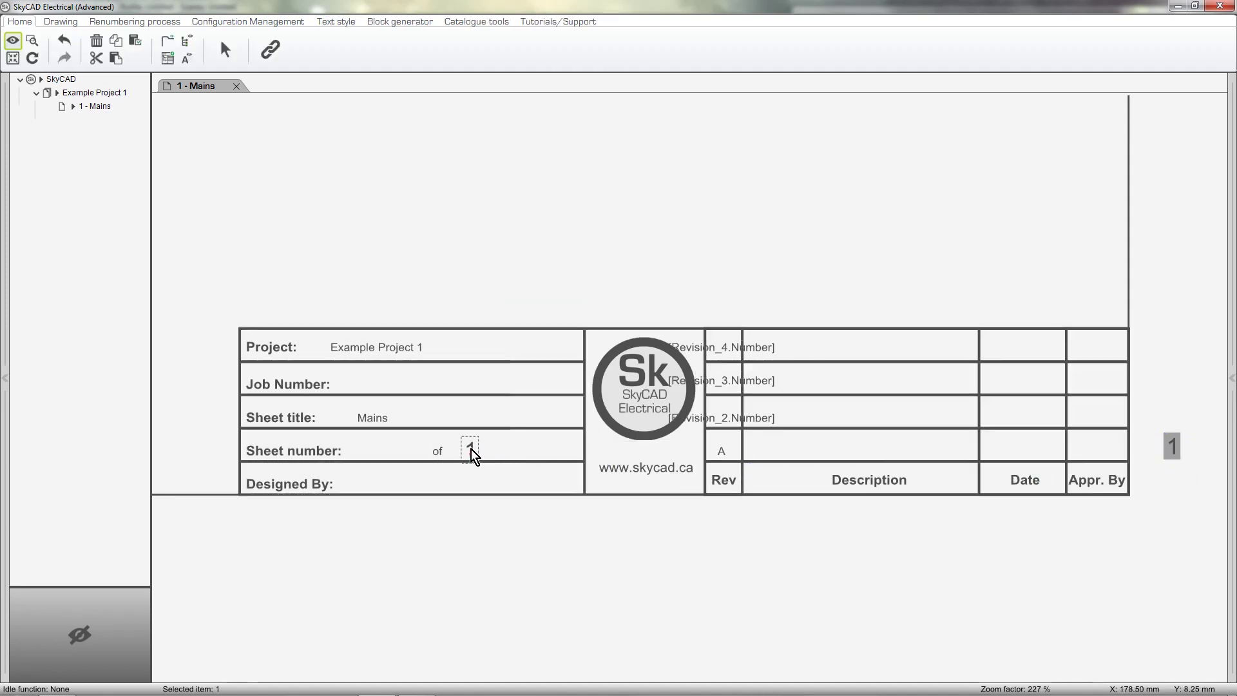
drag(469, 447, 469, 447)
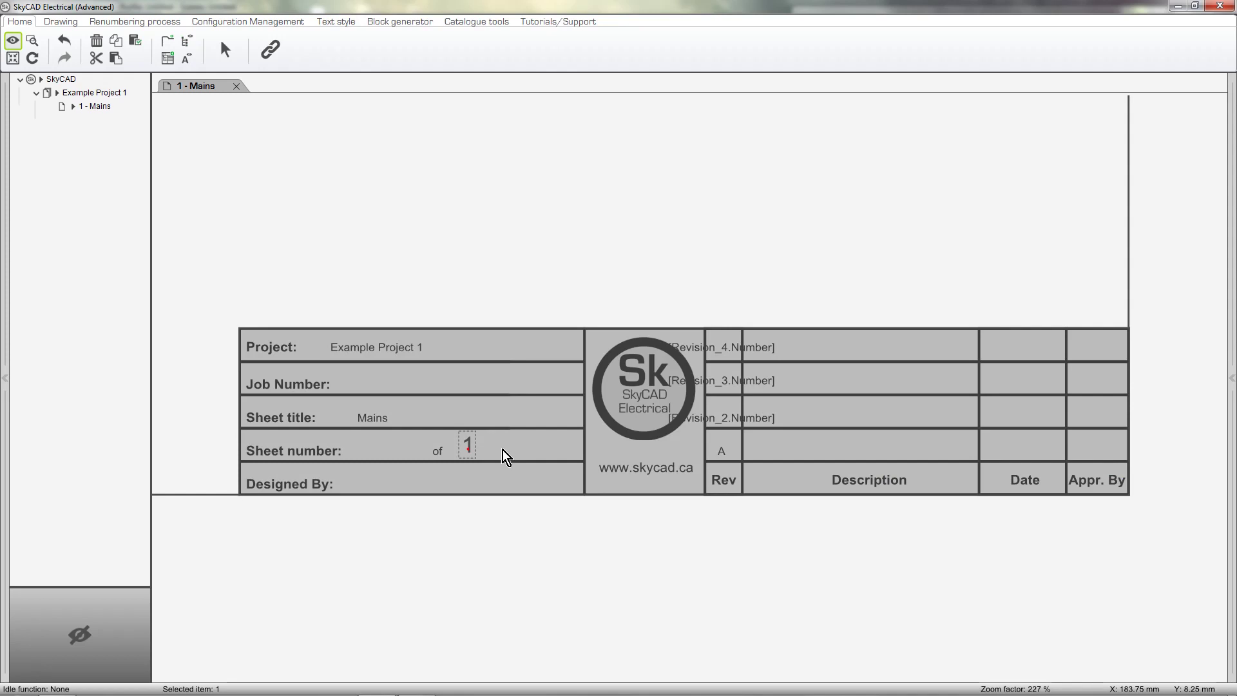
right_click(469, 450)
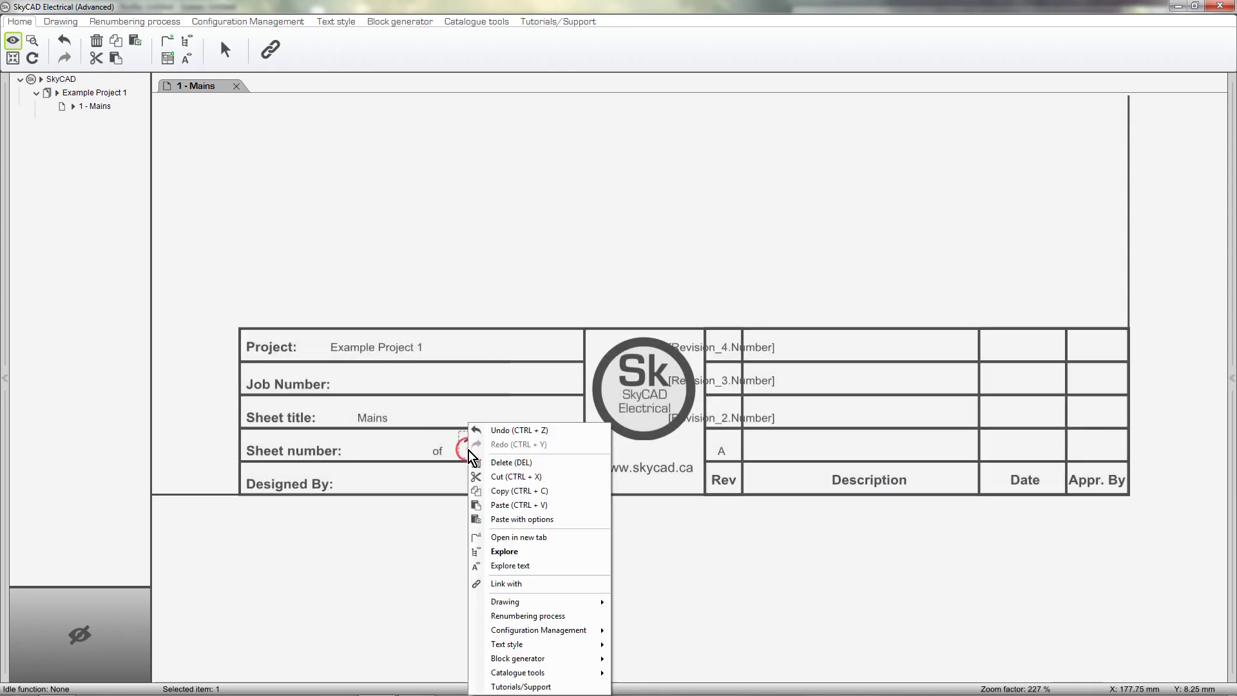
click(542, 566)
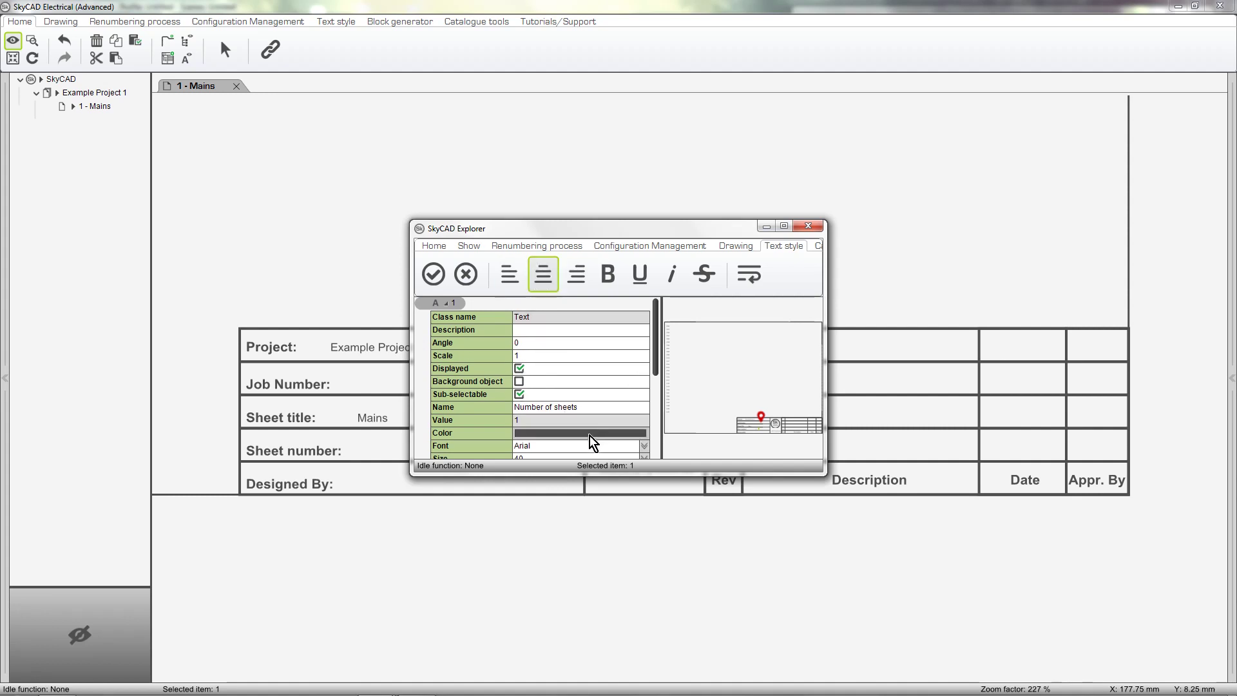
scroll(589, 435, down, 2)
double_click(566, 416)
text(24)
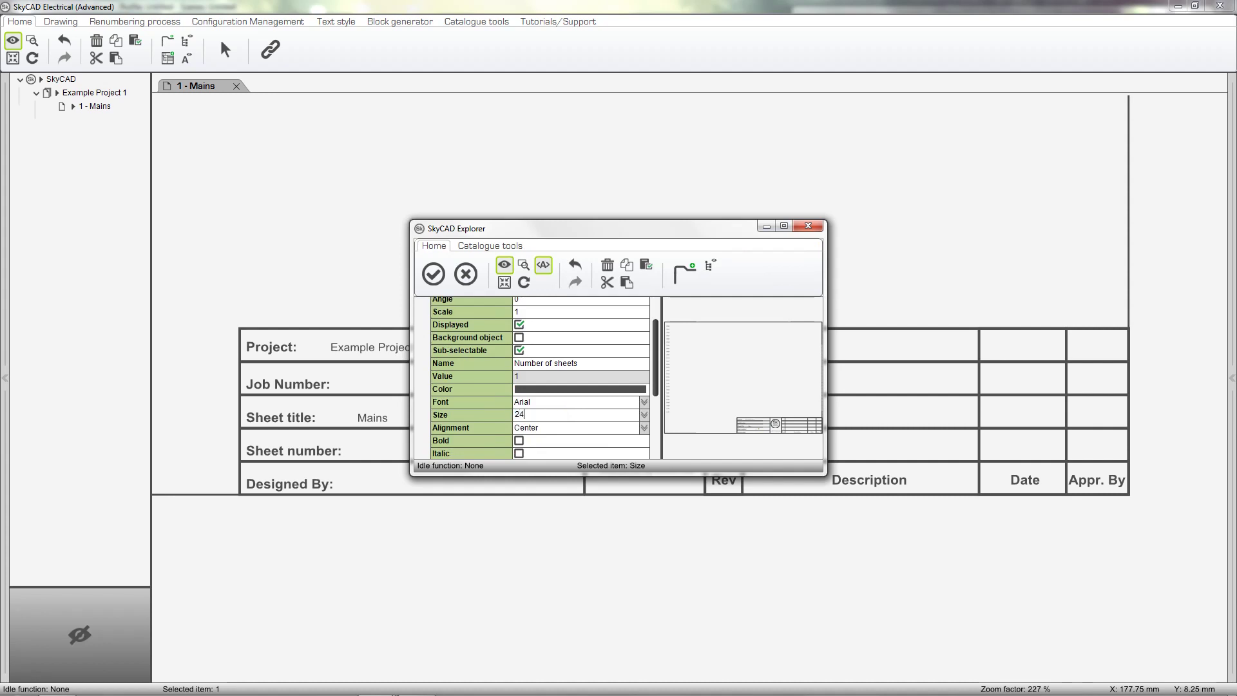
click(435, 284)
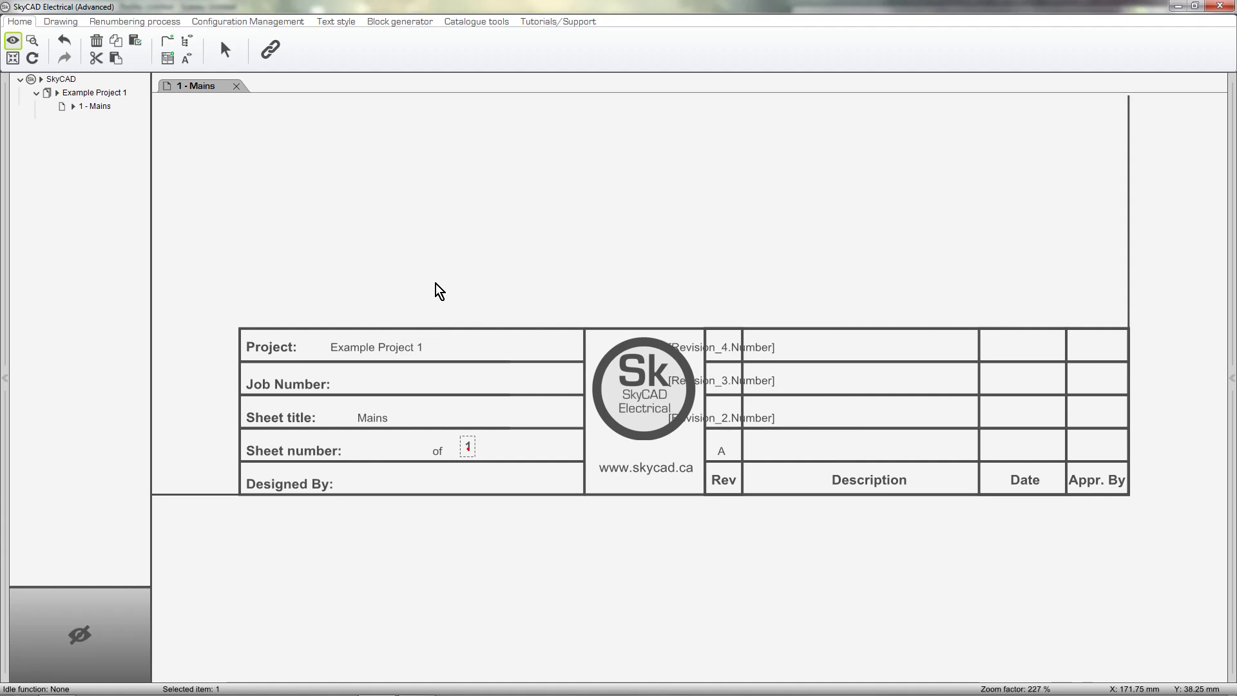
Step: Format-paint the sheet-count style onto "of", Mains, Example Project 1 and Revision 2–4 numbers
click(62, 22)
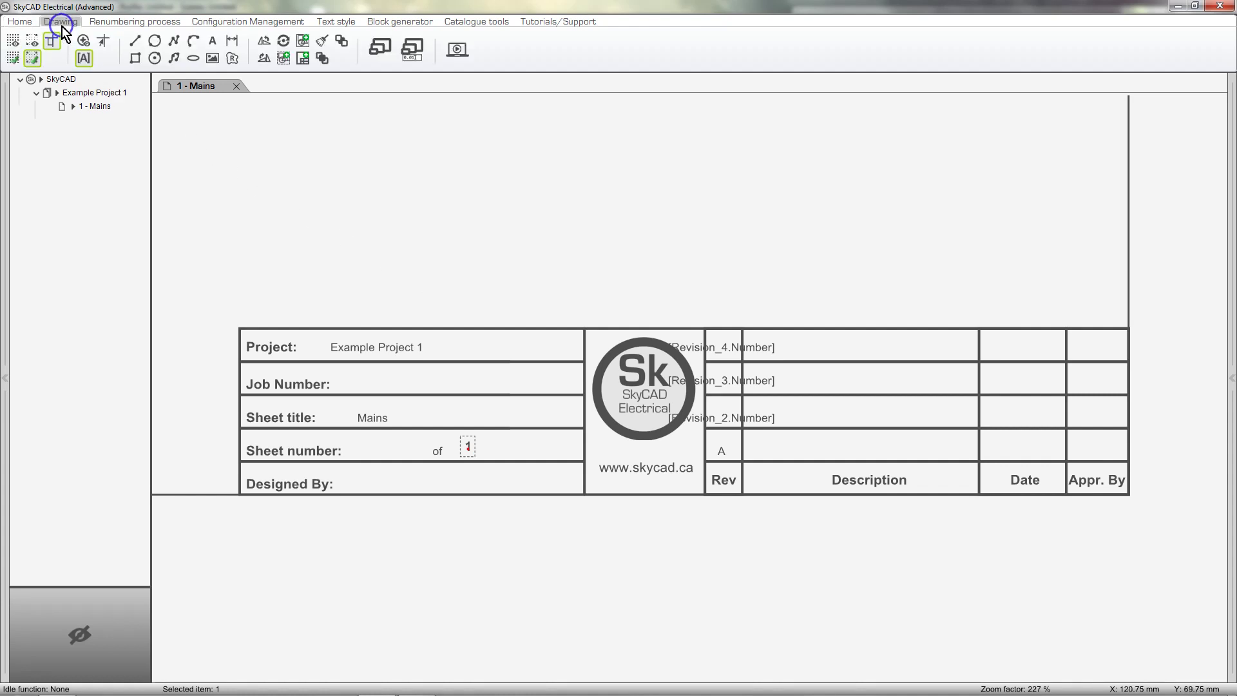
click(322, 45)
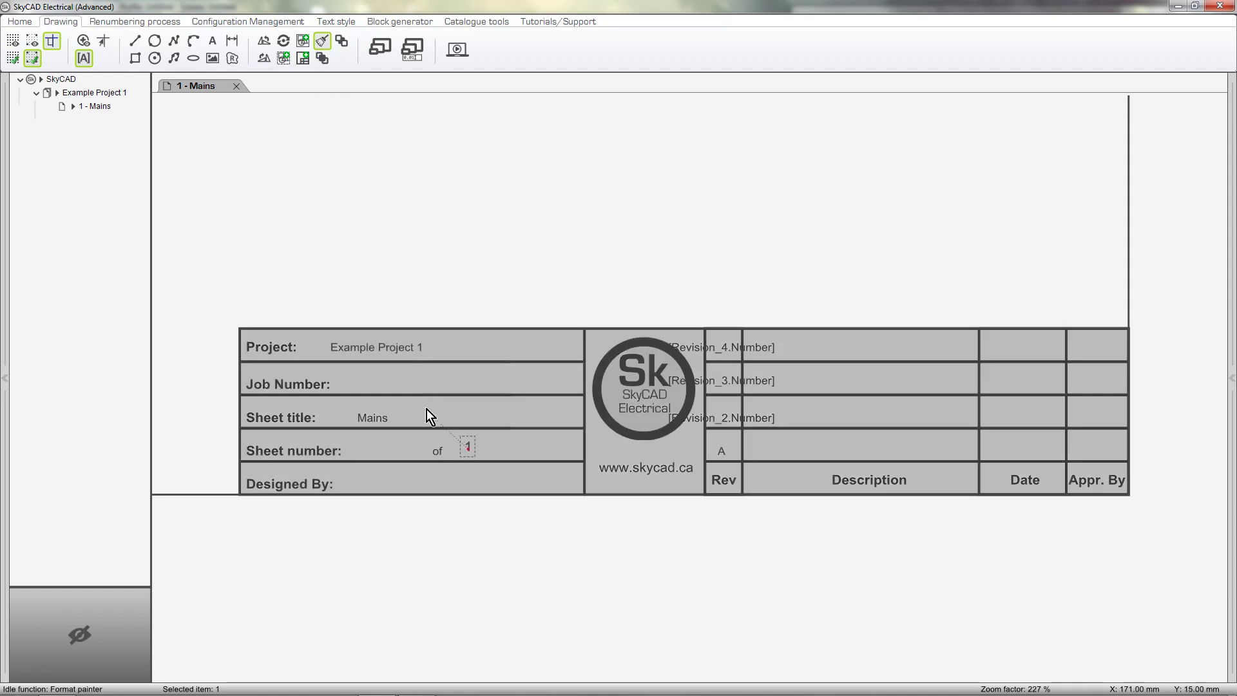
click(439, 450)
click(378, 420)
click(380, 346)
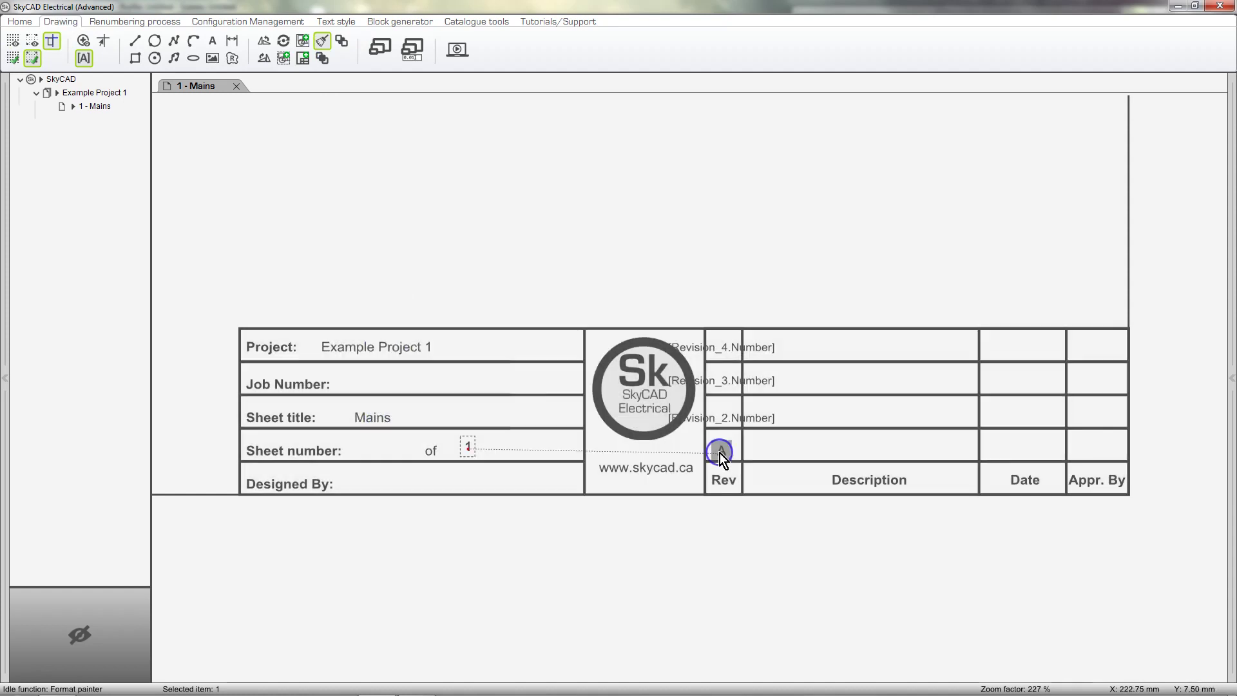
click(724, 423)
click(724, 384)
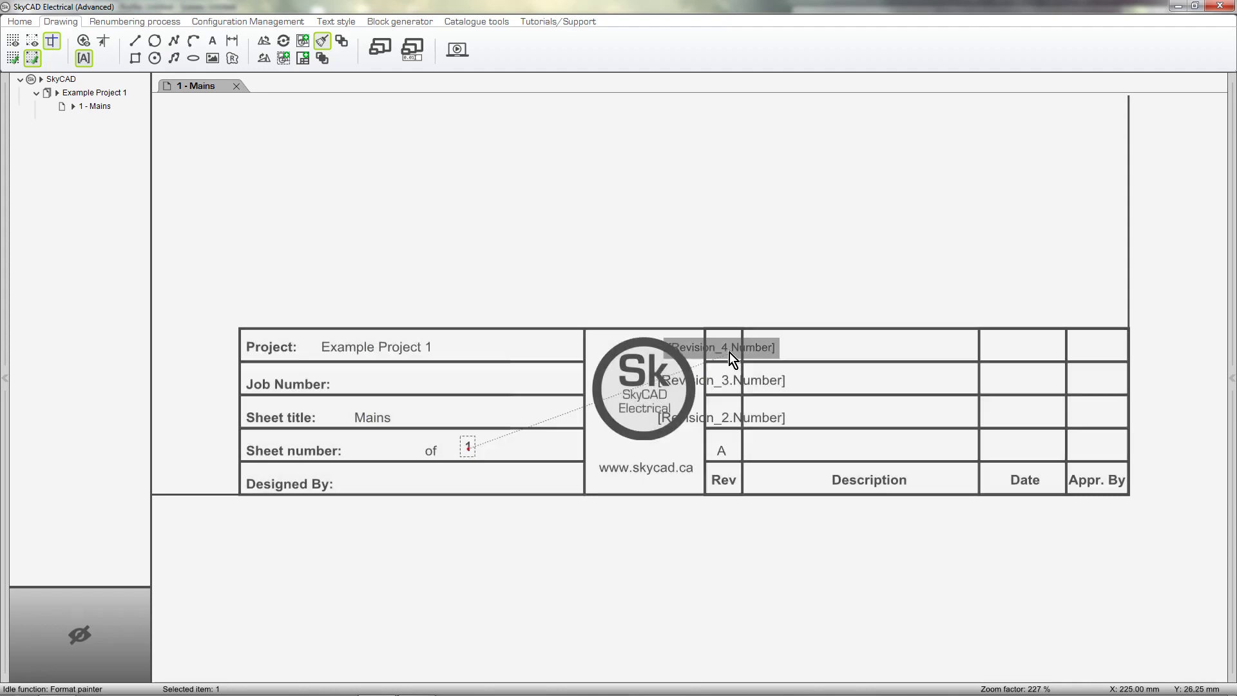
click(729, 350)
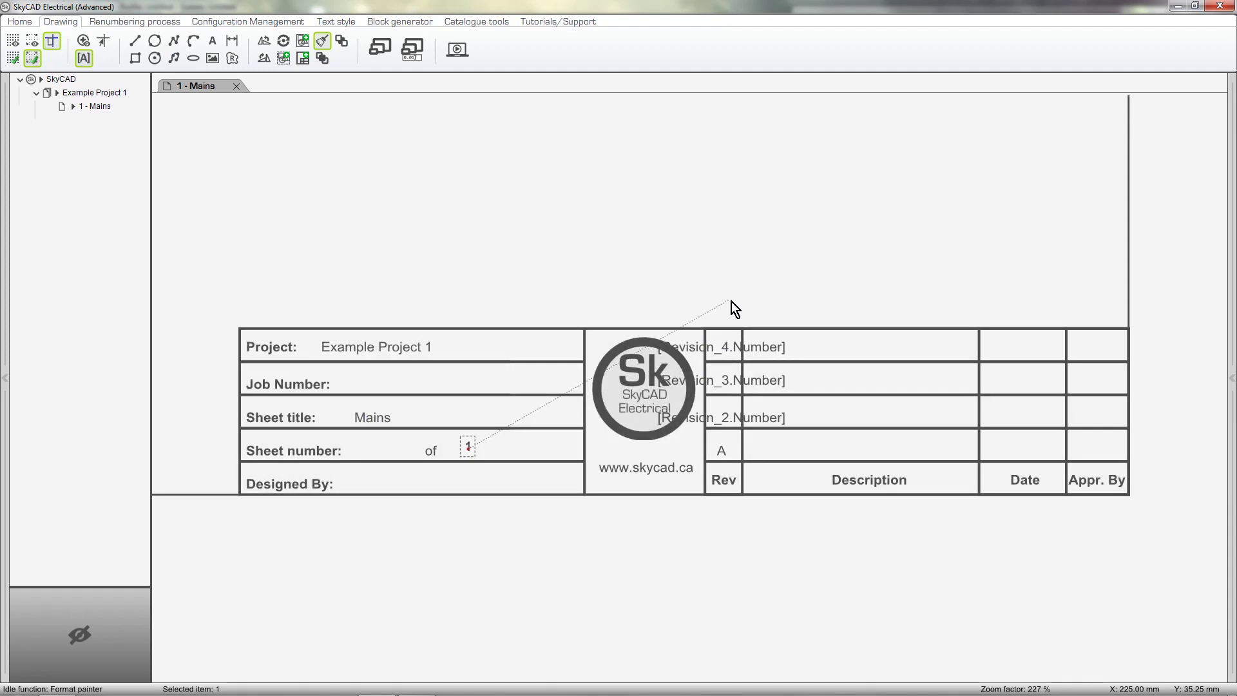
key(Escape)
Step: Add the Project attributes, showing job number 0001 and revision description, date and approver placeholders
click(548, 385)
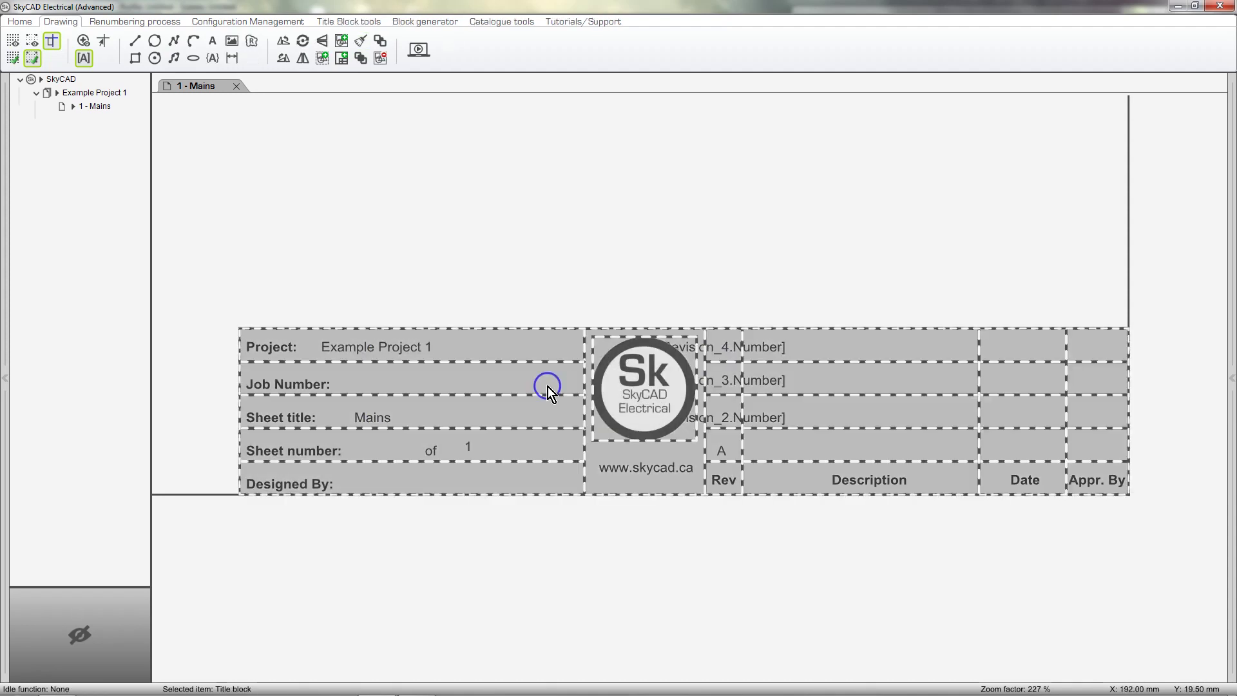
click(366, 22)
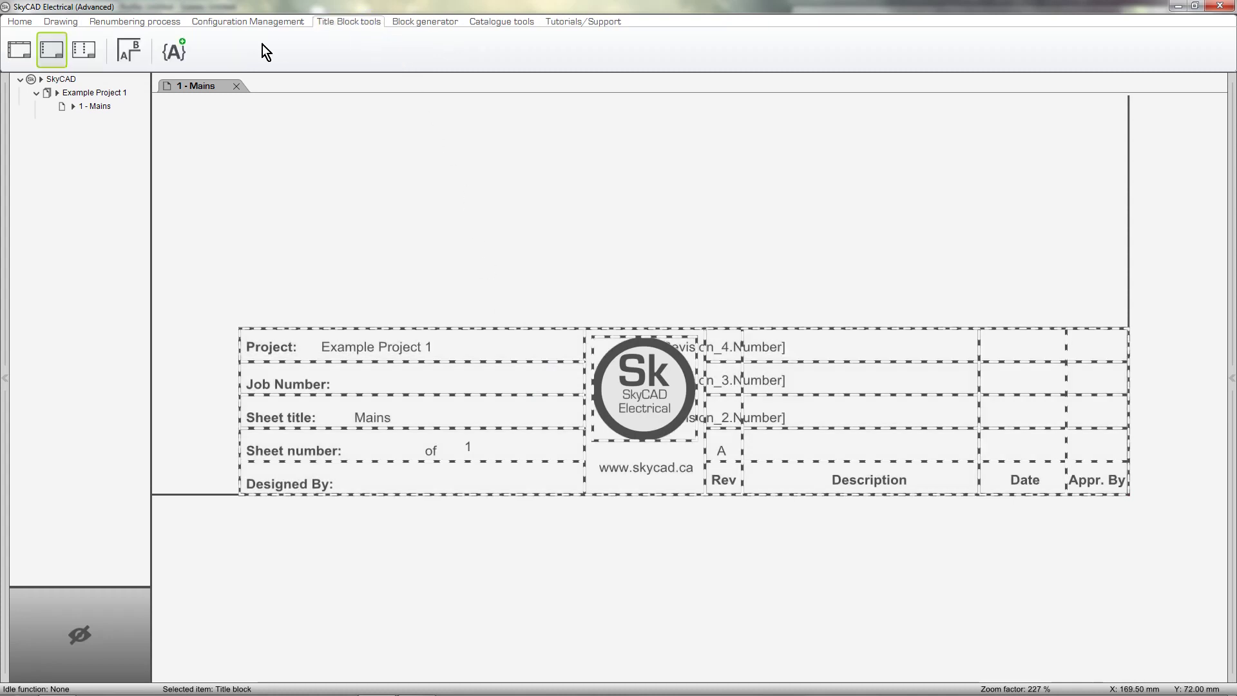
click(173, 60)
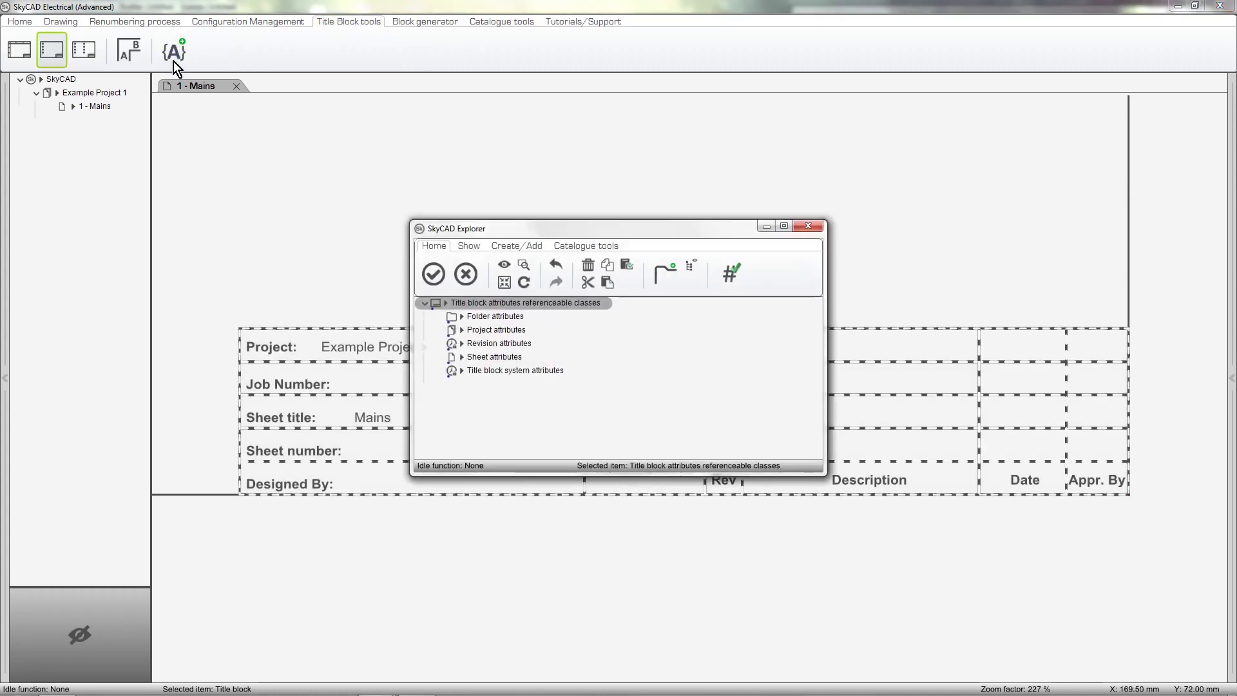
click(477, 330)
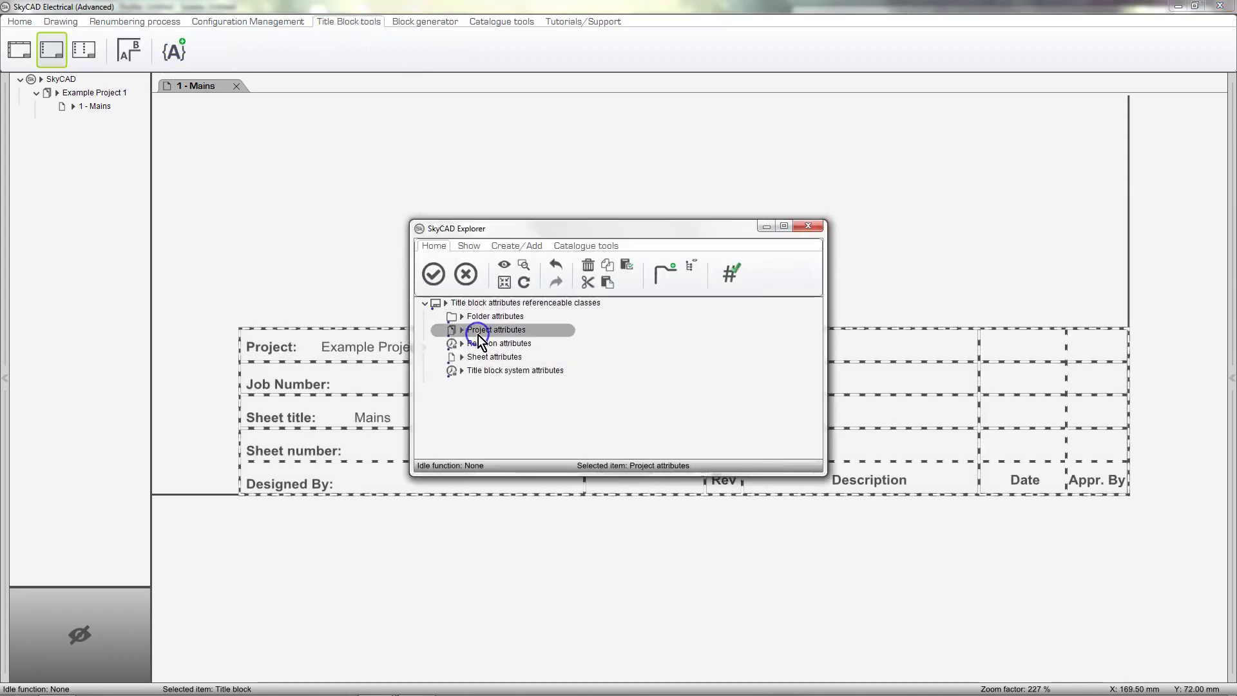
click(434, 275)
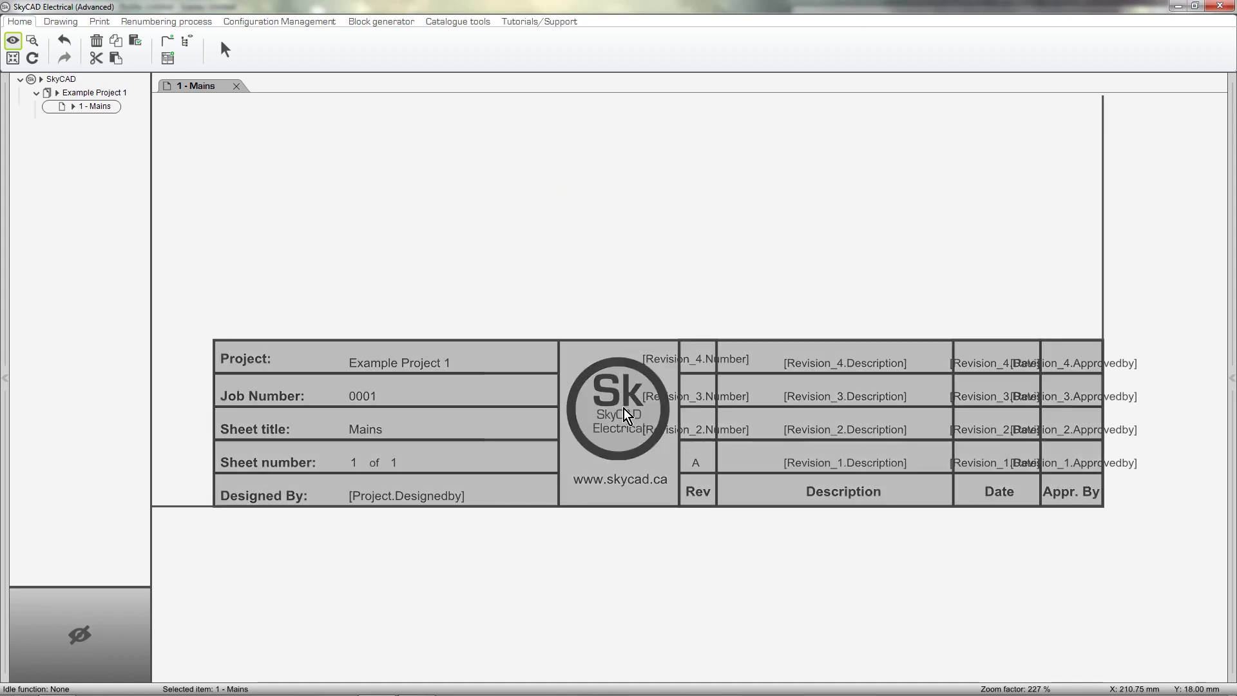
Step: Save the title block to the catalogue under the name 'Standard Title Block'
click(536, 409)
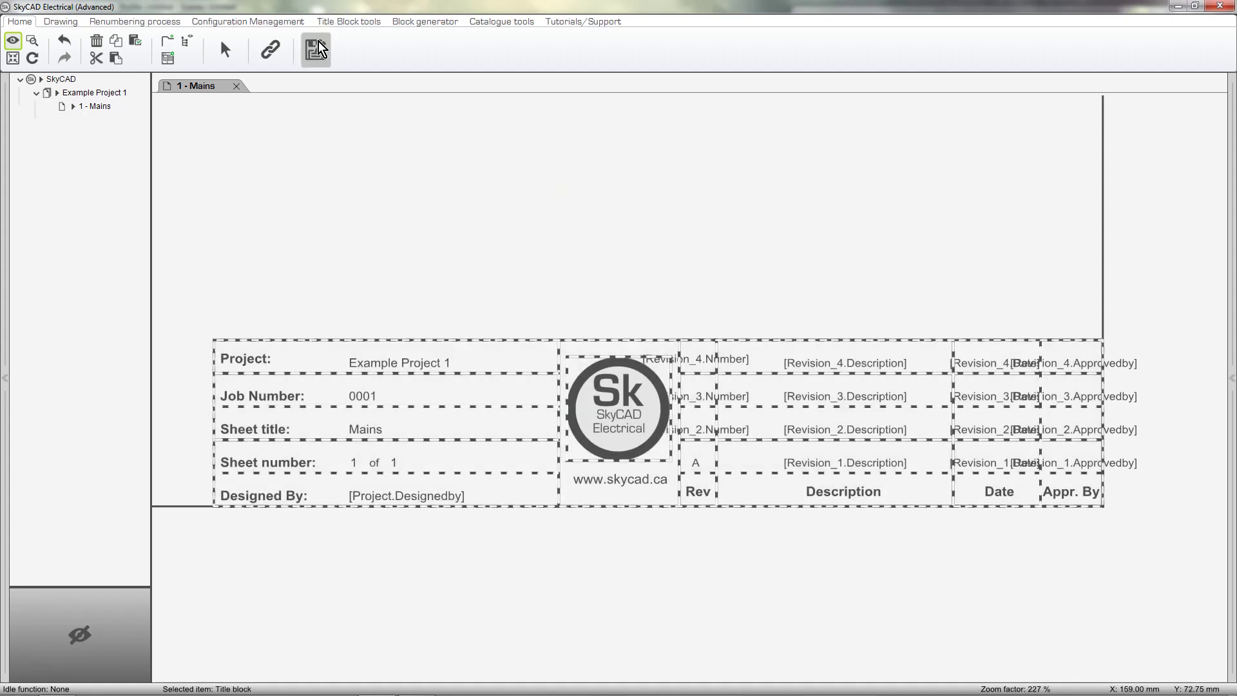
click(315, 49)
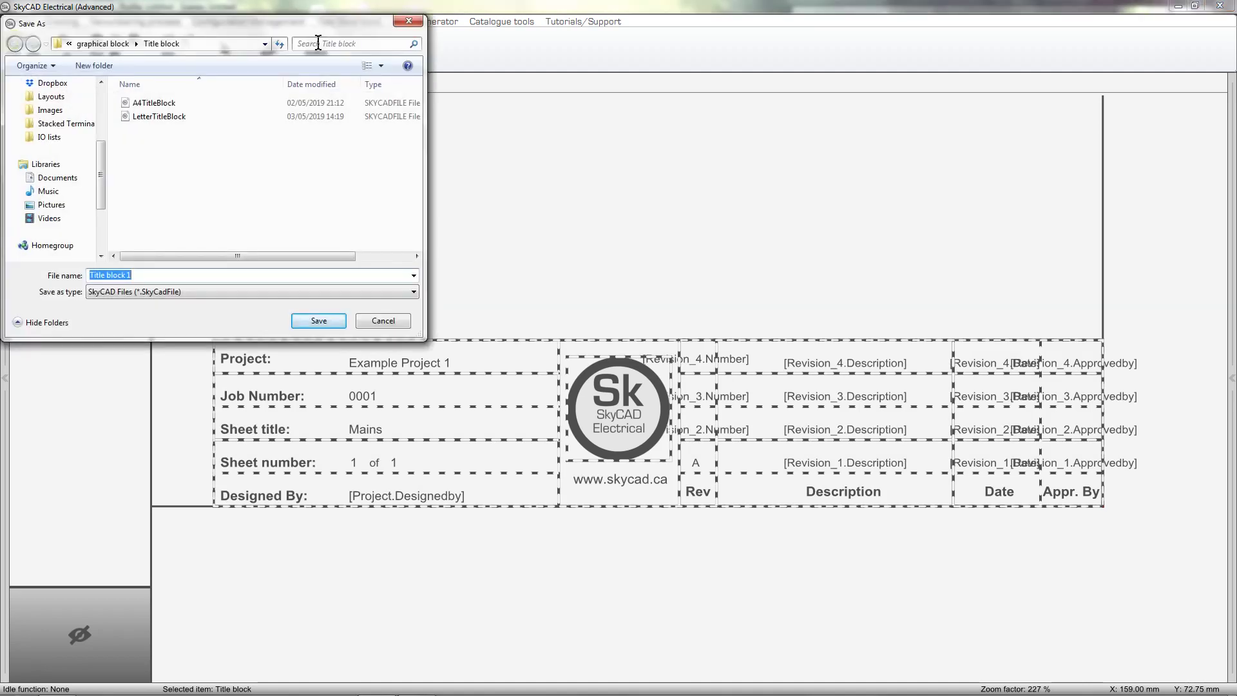
text(Standard Title Block)
click(338, 322)
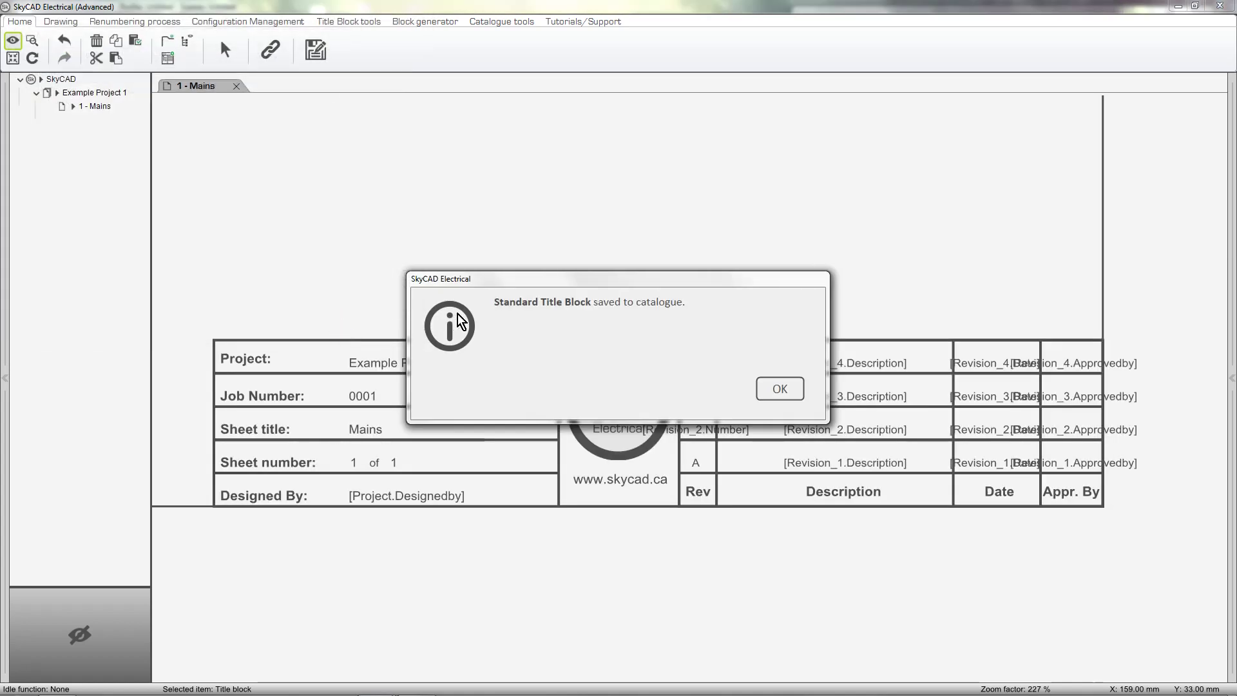
drag(497, 304, 693, 304)
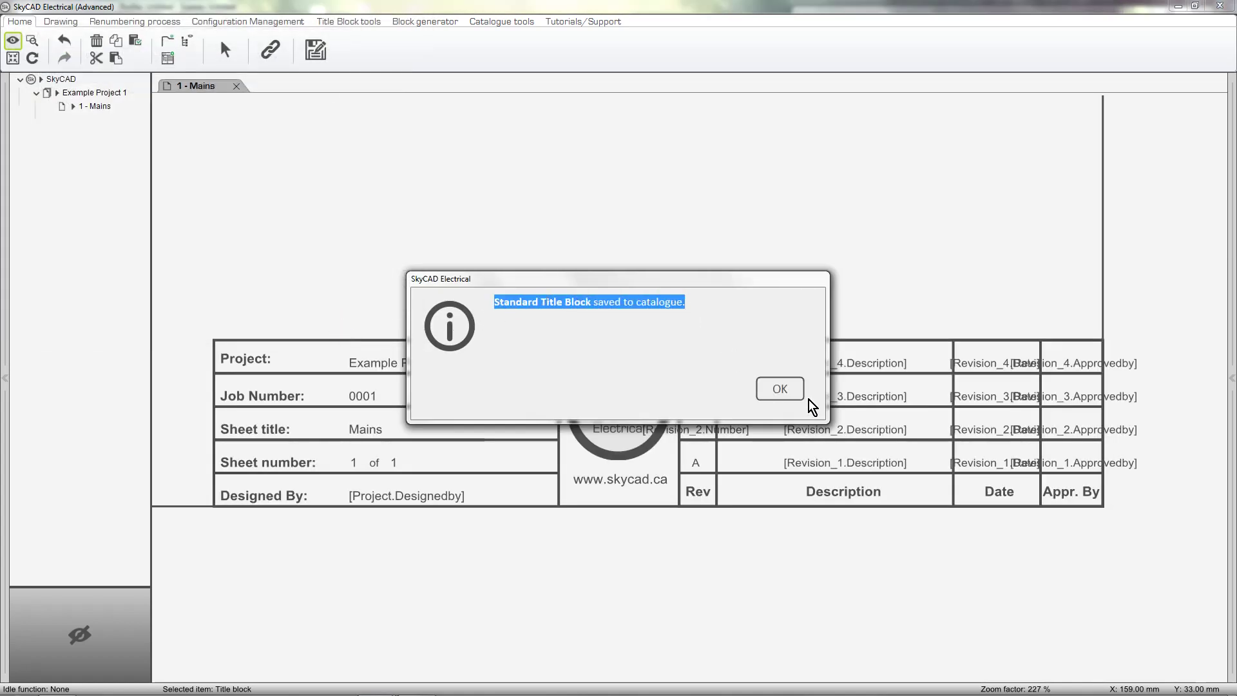
click(779, 388)
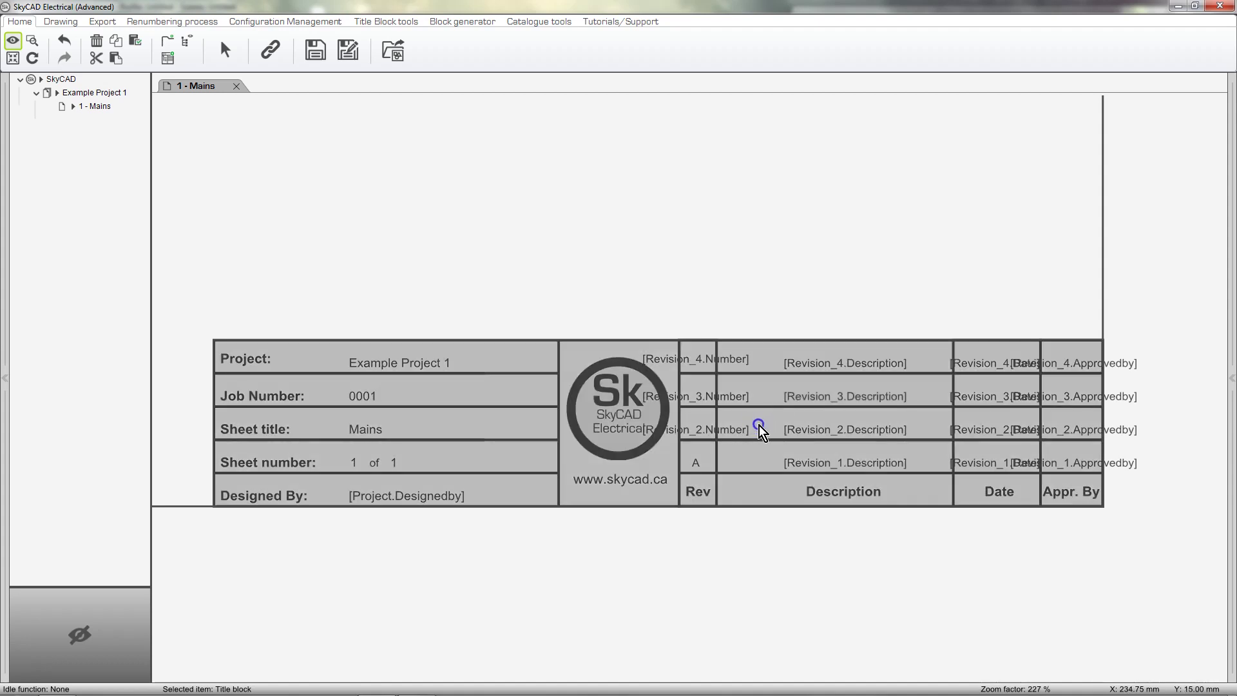
Step: Set this title block as the ISO A4 sheet-size default and acknowledge the confirmation
click(400, 23)
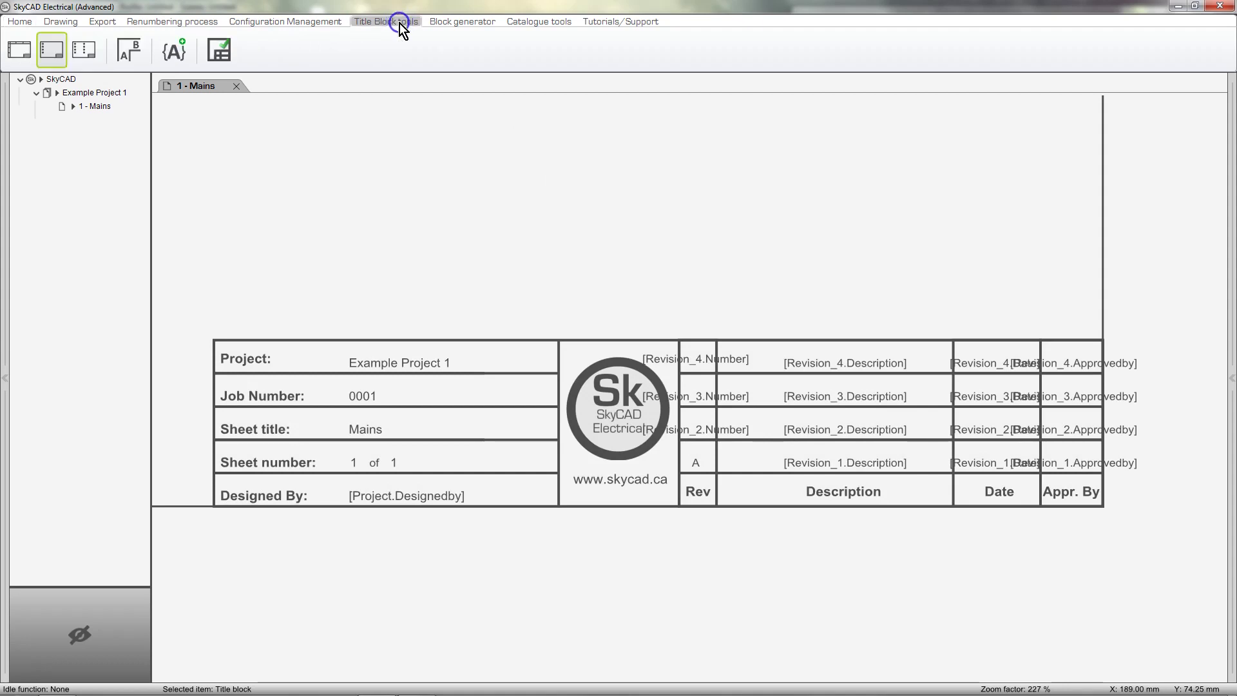
click(221, 52)
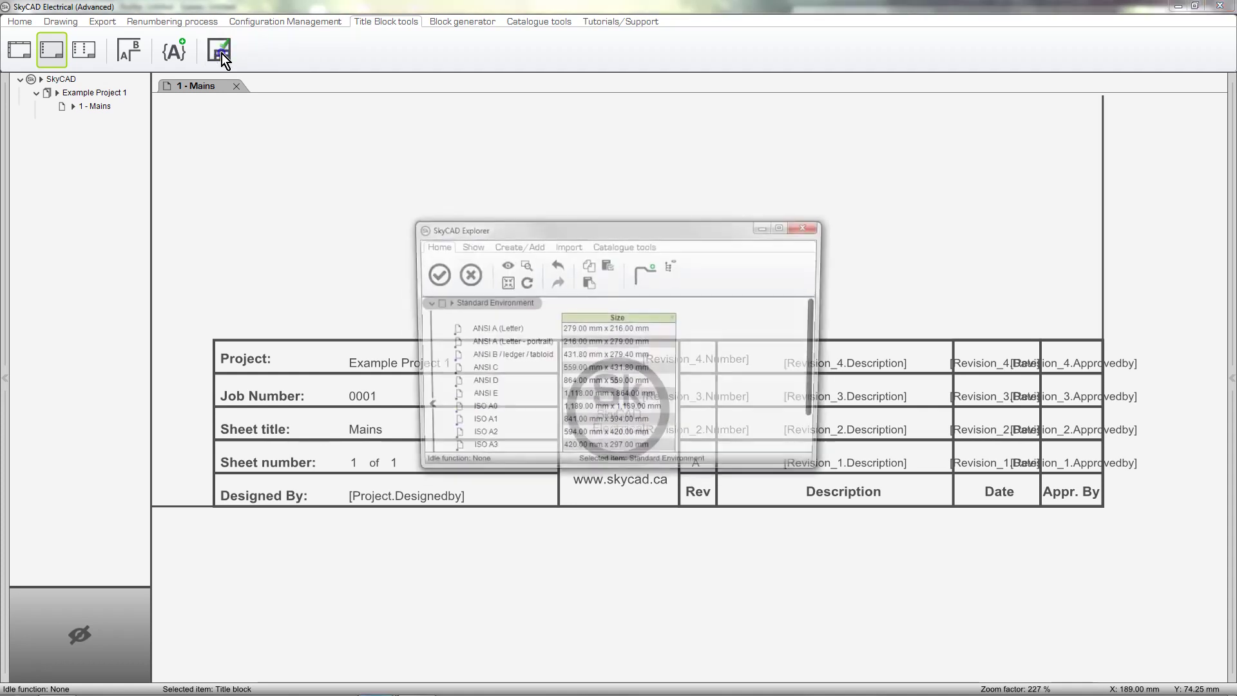
scroll(477, 427, down, 2)
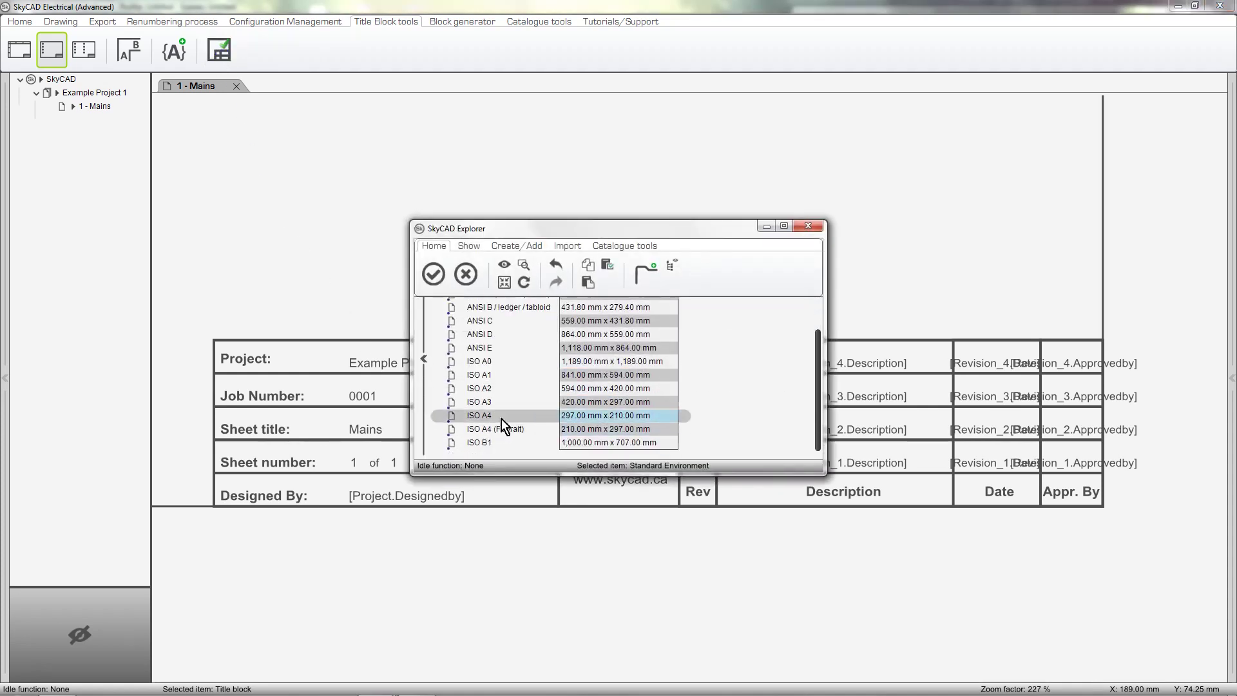
click(501, 418)
click(433, 274)
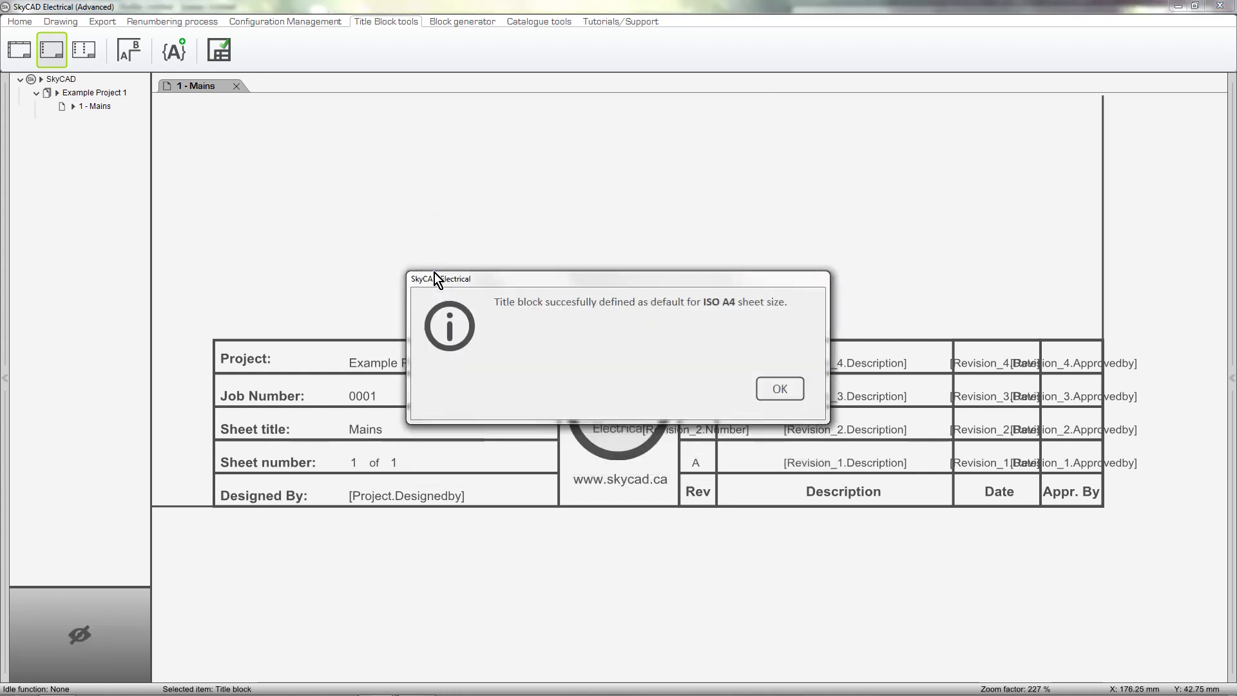
key(Return)
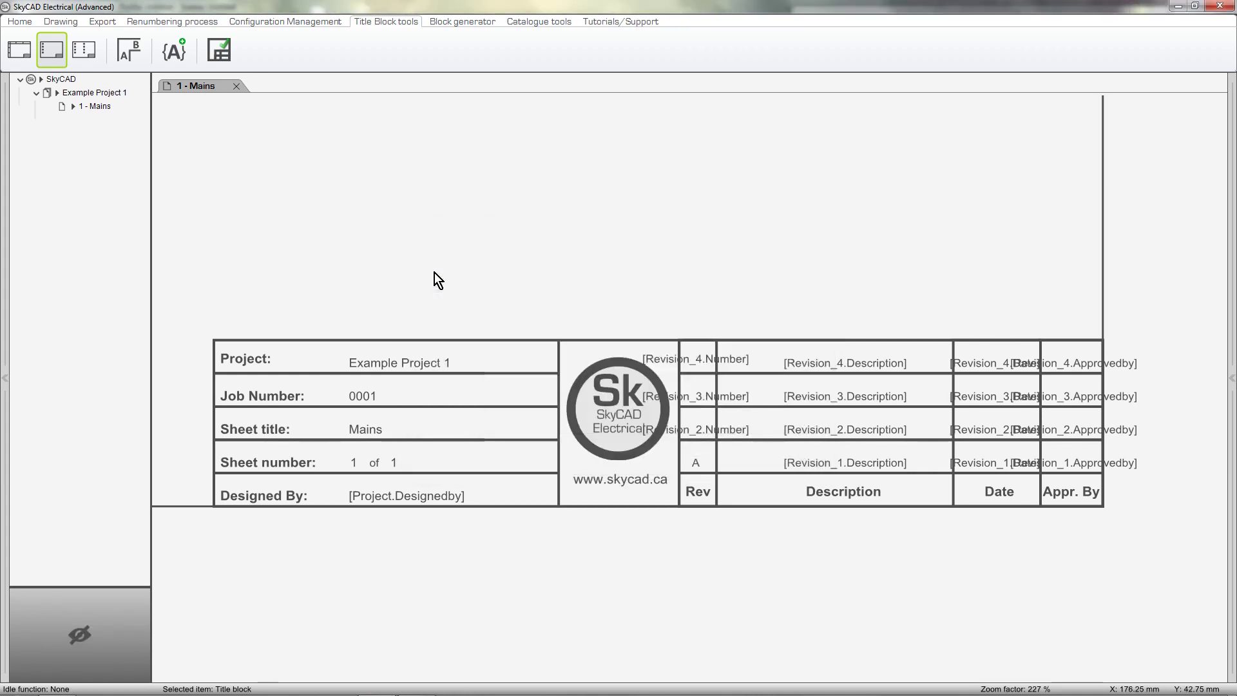
Step: Add a new ISO A4 sheet 2 to Example Project 1
click(129, 92)
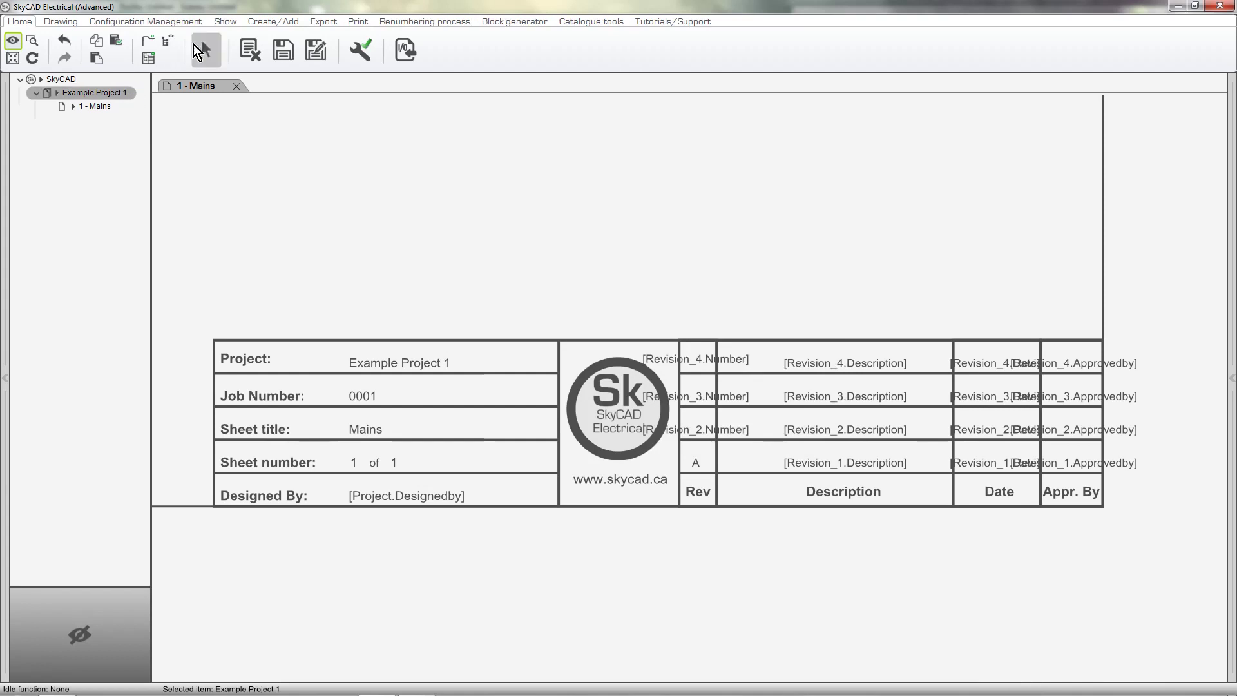
click(259, 22)
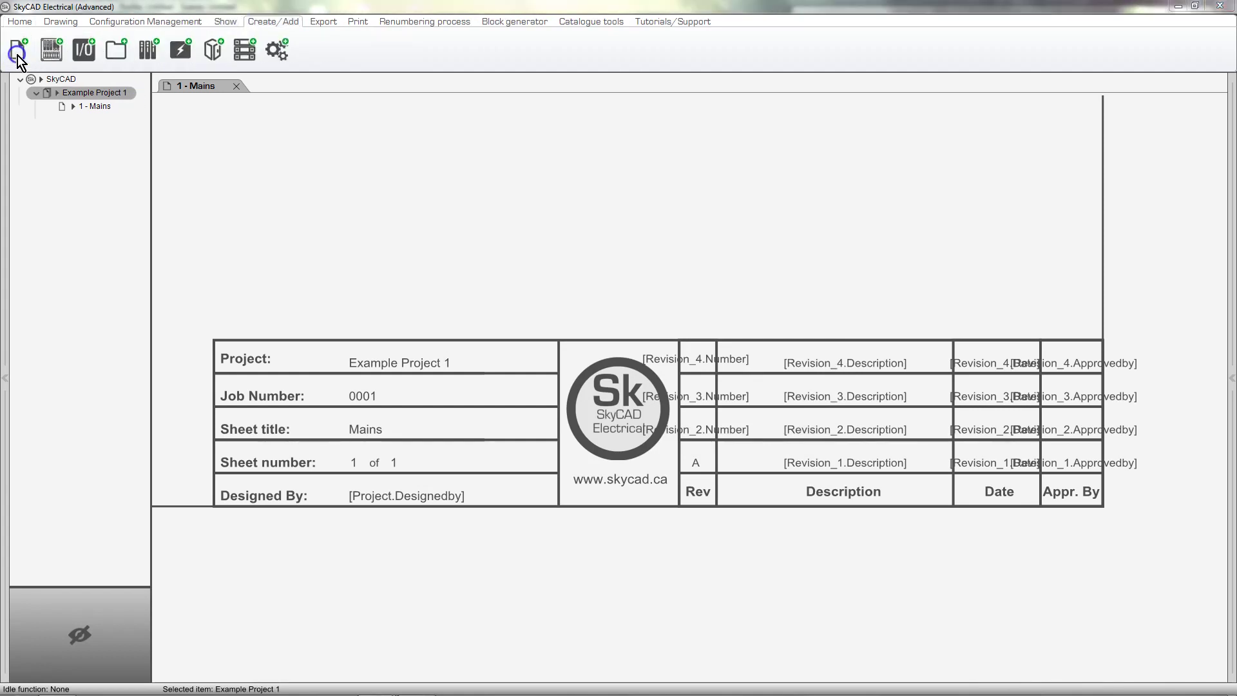
scroll(462, 374, down, 3)
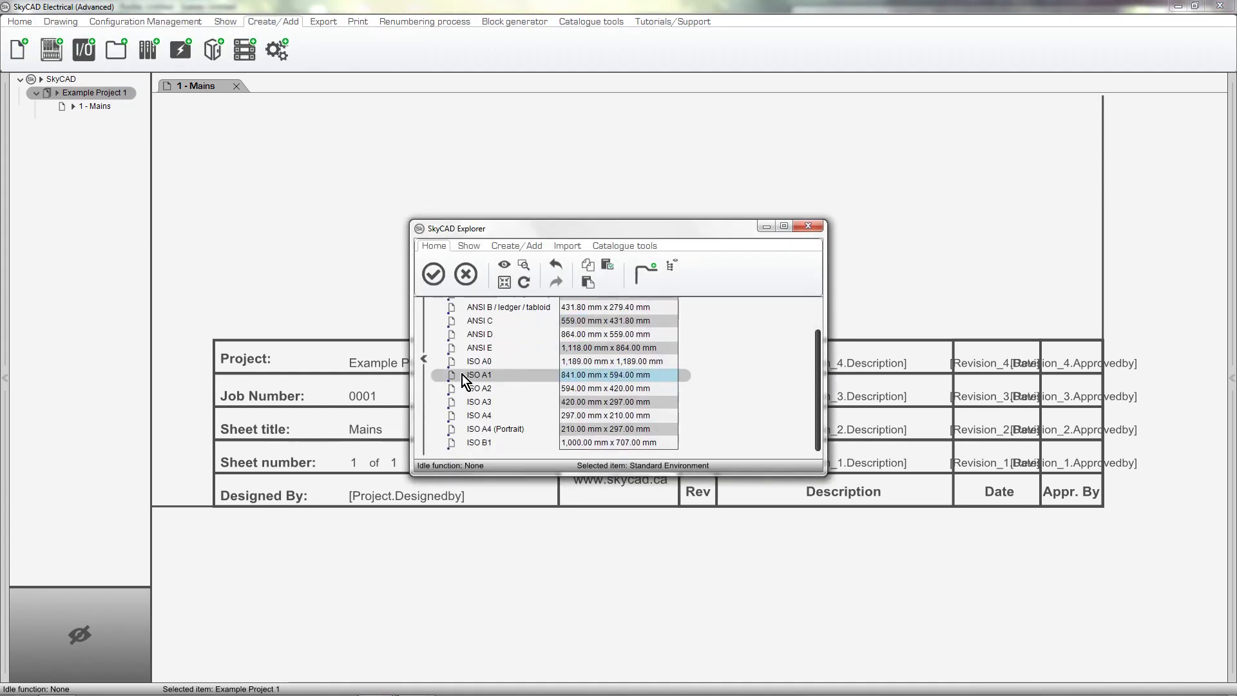
click(479, 416)
click(429, 275)
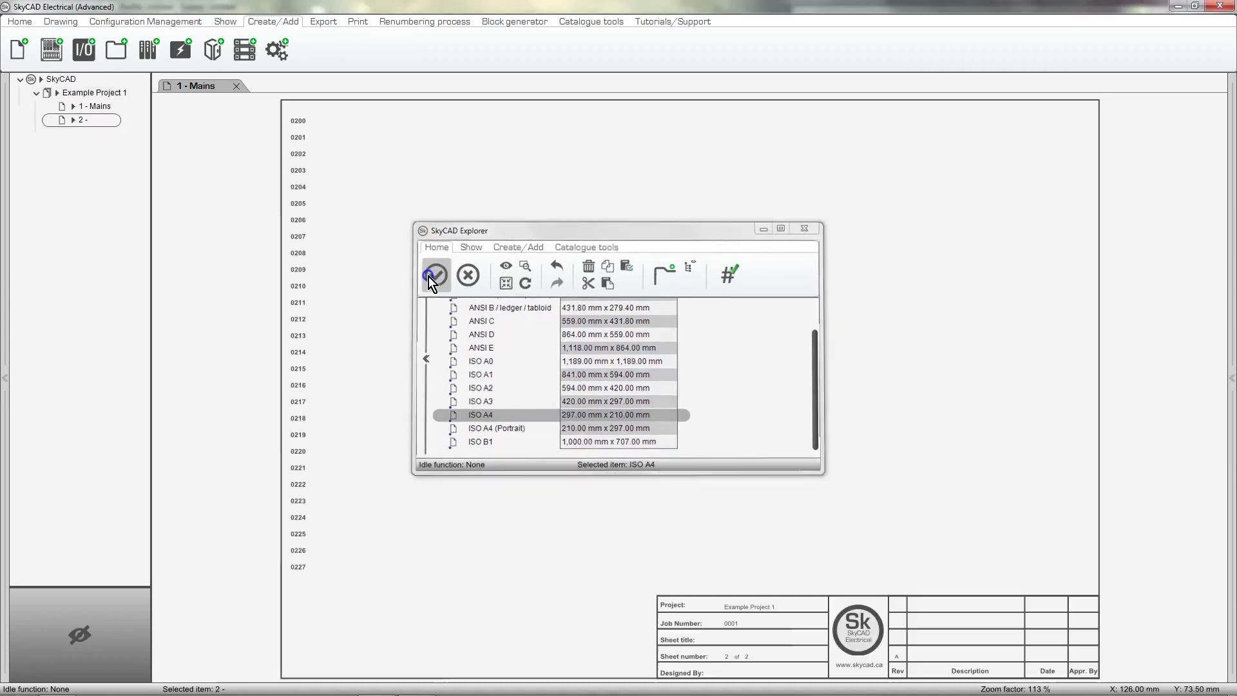